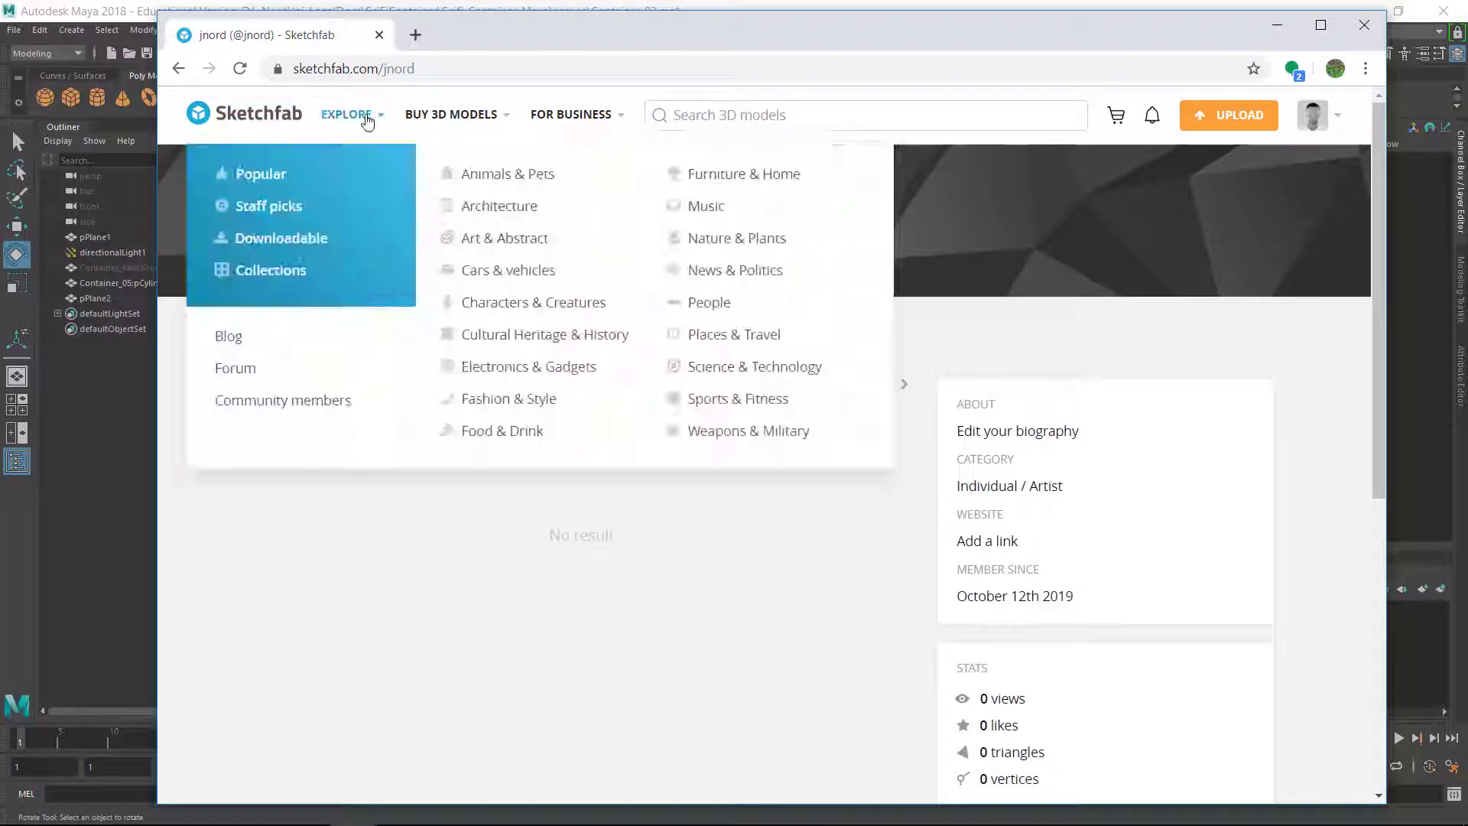
Browse this week's popular models and view the Starry Eyed Witch model, closing it again
left_click(365, 116)
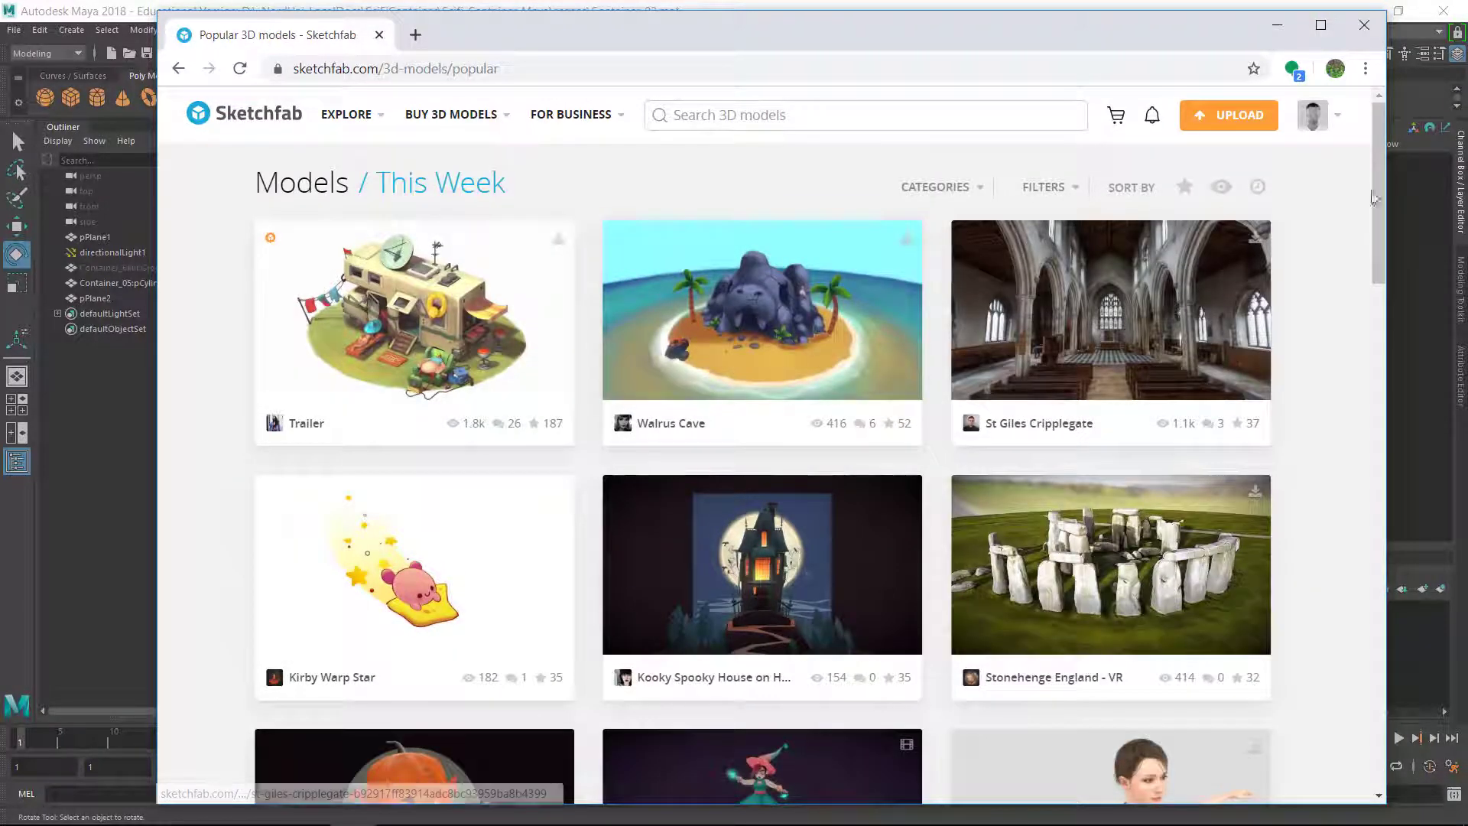
scroll(1369, 242, "down", 2)
scroll(1361, 283, "down", 2)
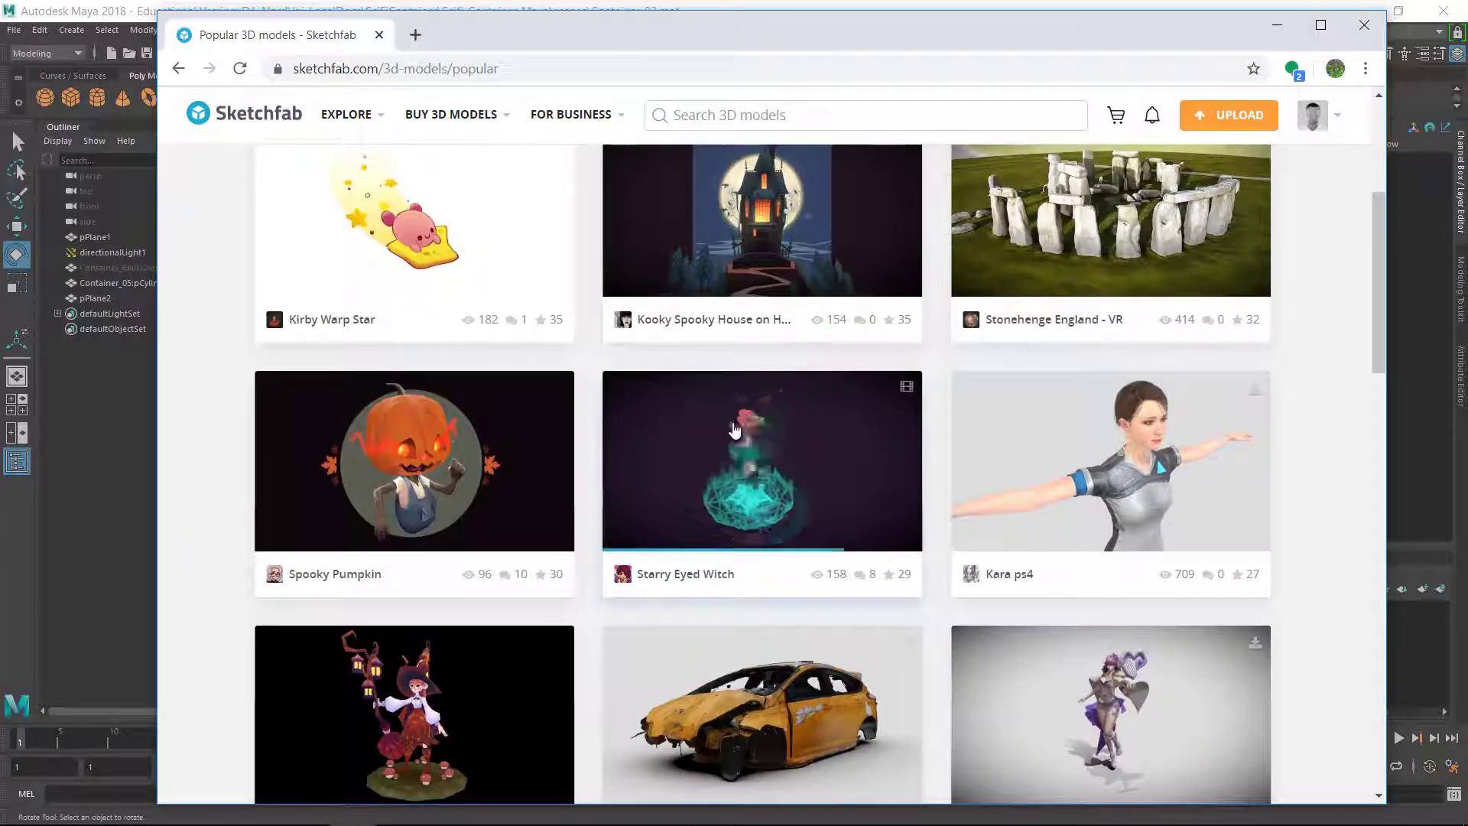
left_click(781, 467)
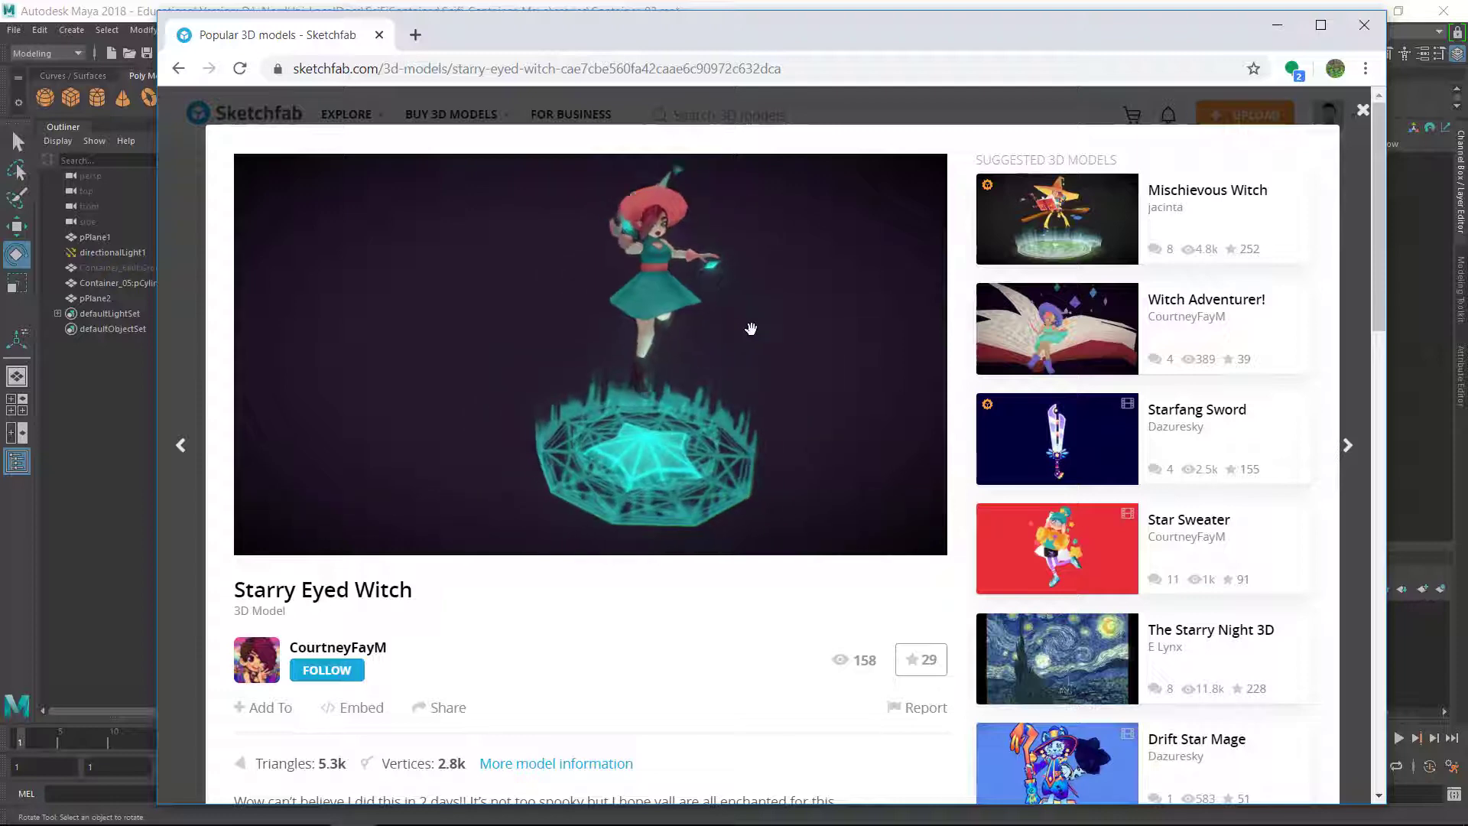
left_click(1363, 110)
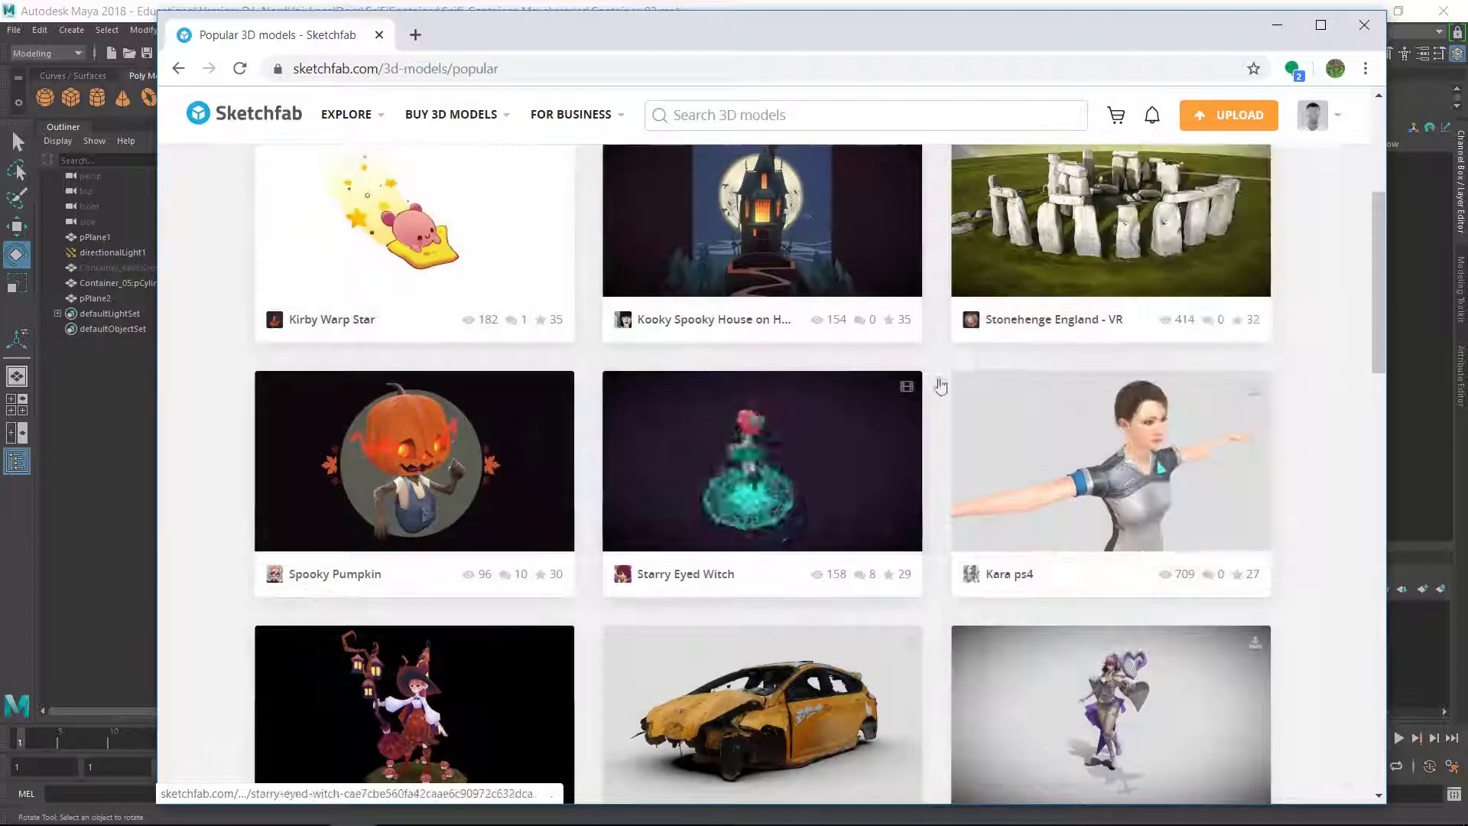
Open the Spooky Pumpkin model in full screen and examine its final render, its view without post-processing and its material channels
left_click(485, 443)
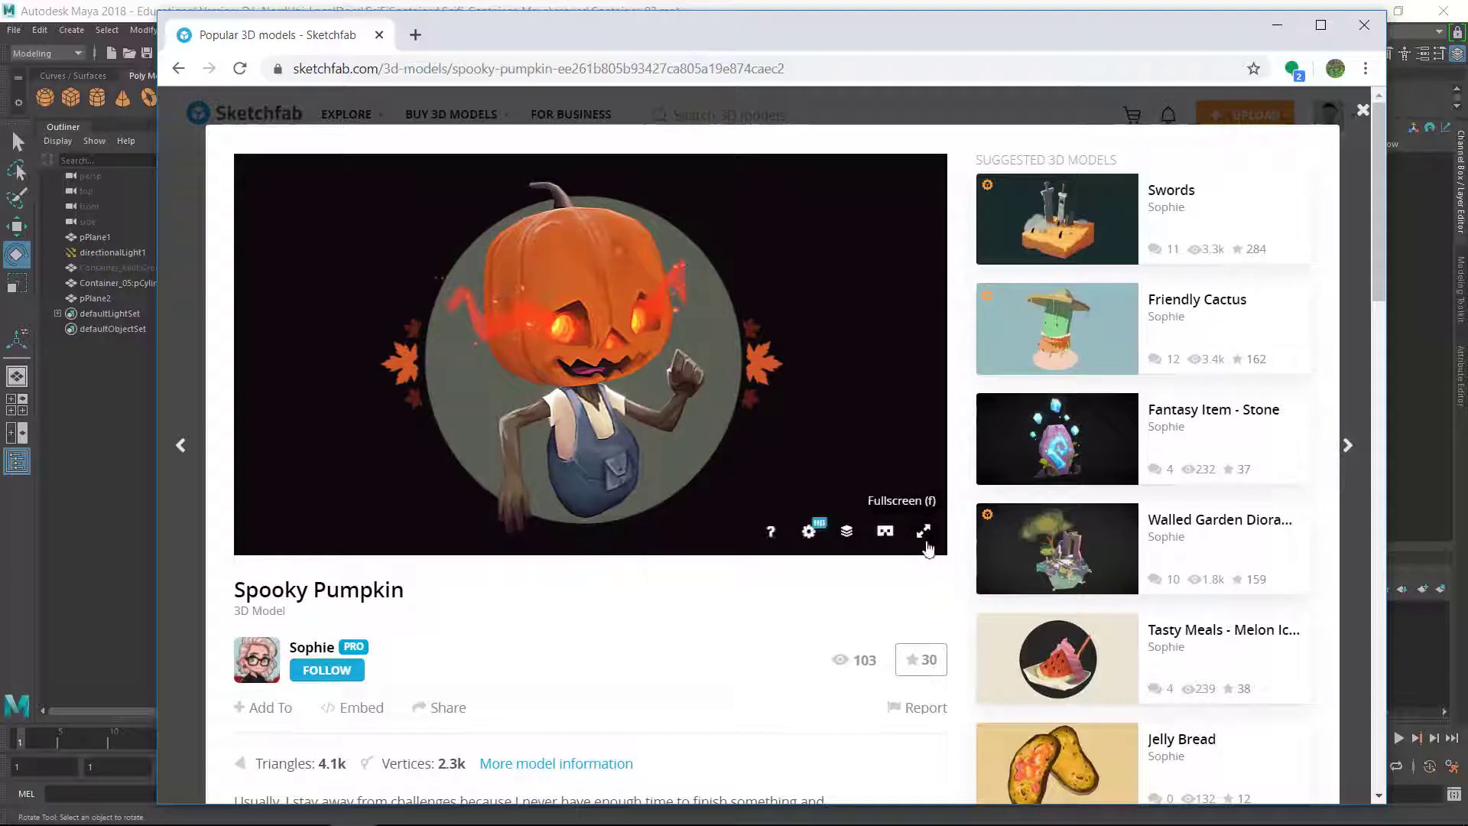
left_click(927, 532)
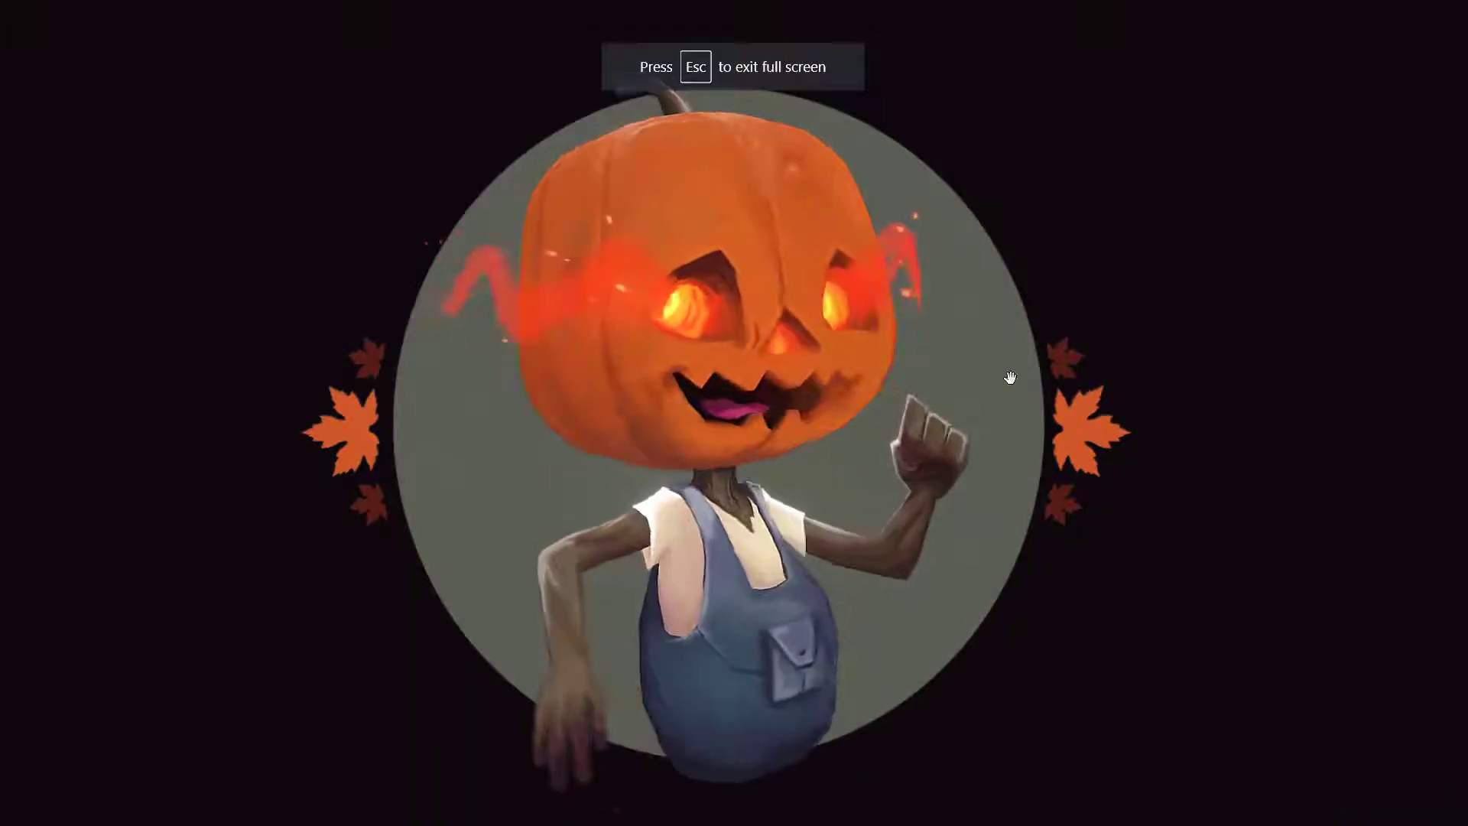
key("2")
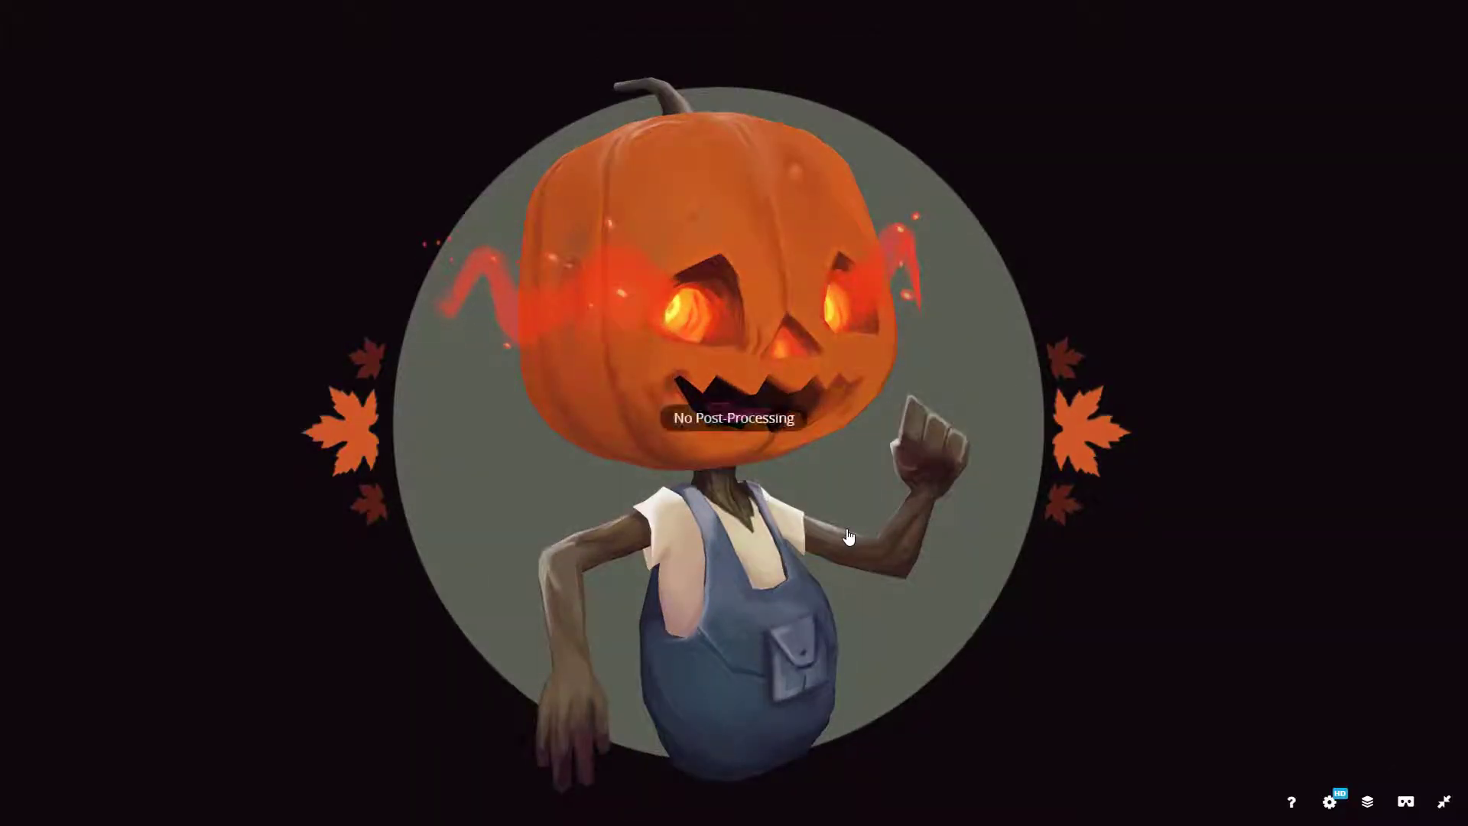
key("1")
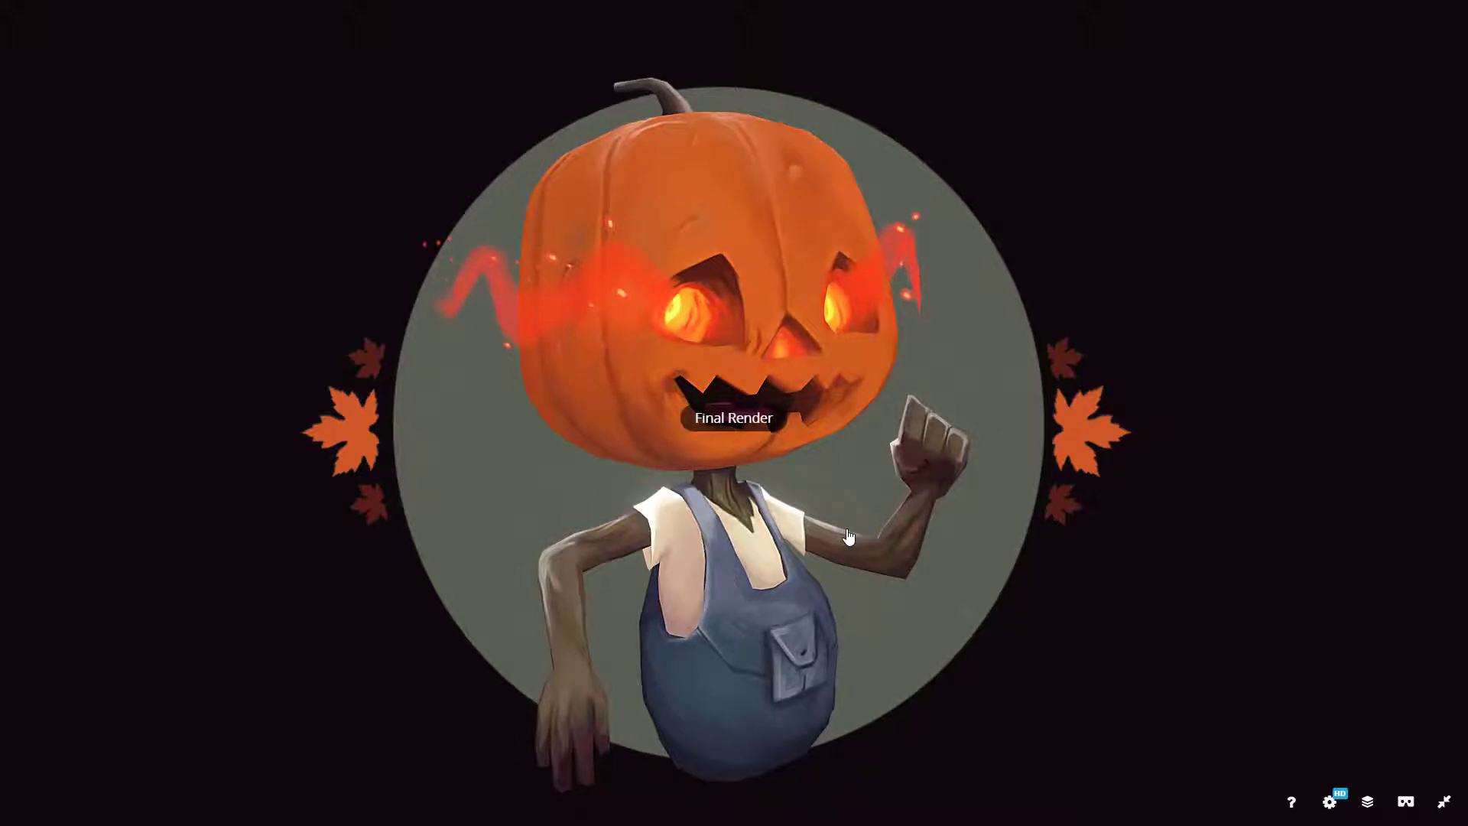
key("3")
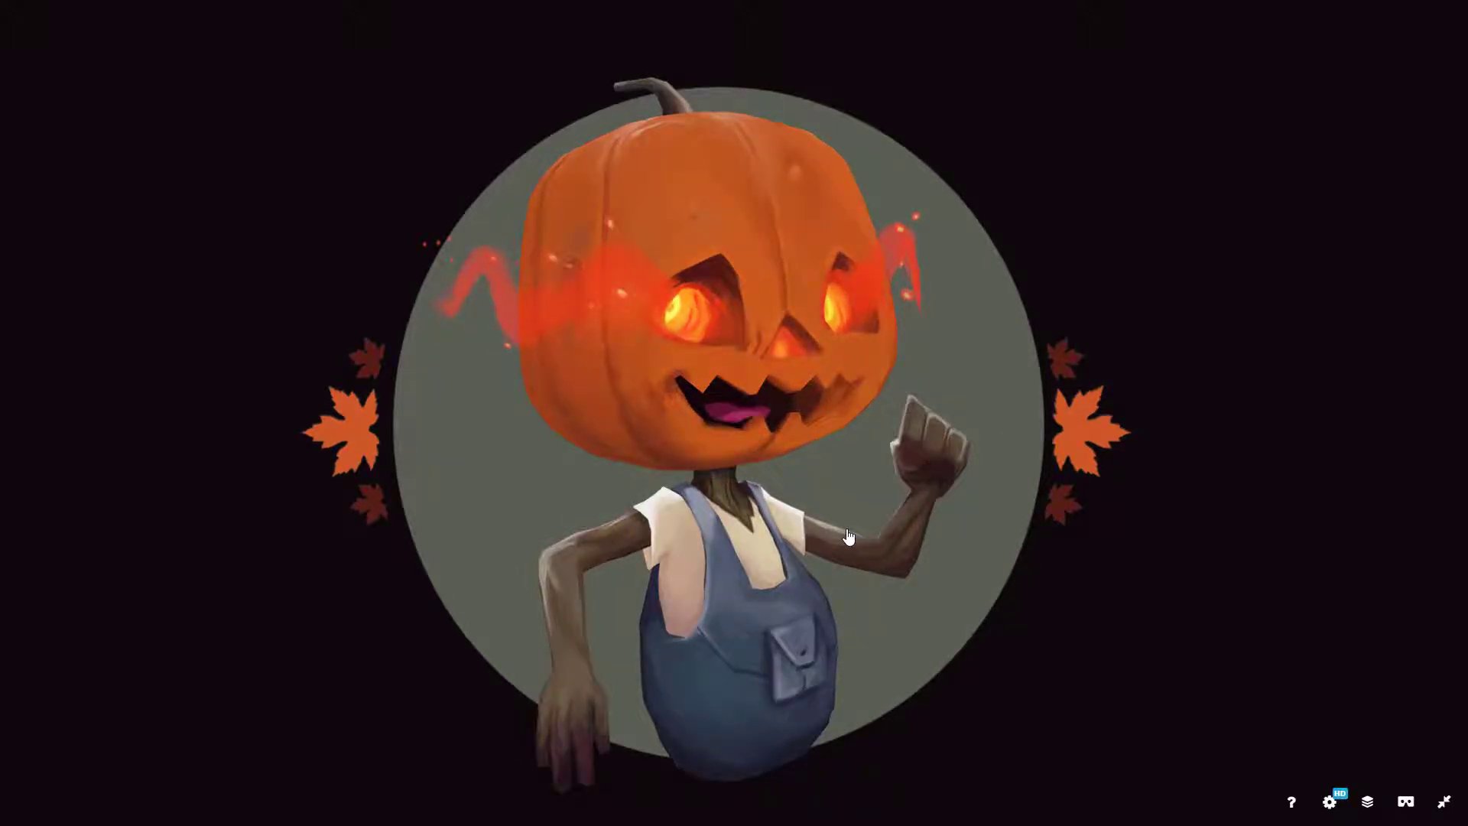
key("4")
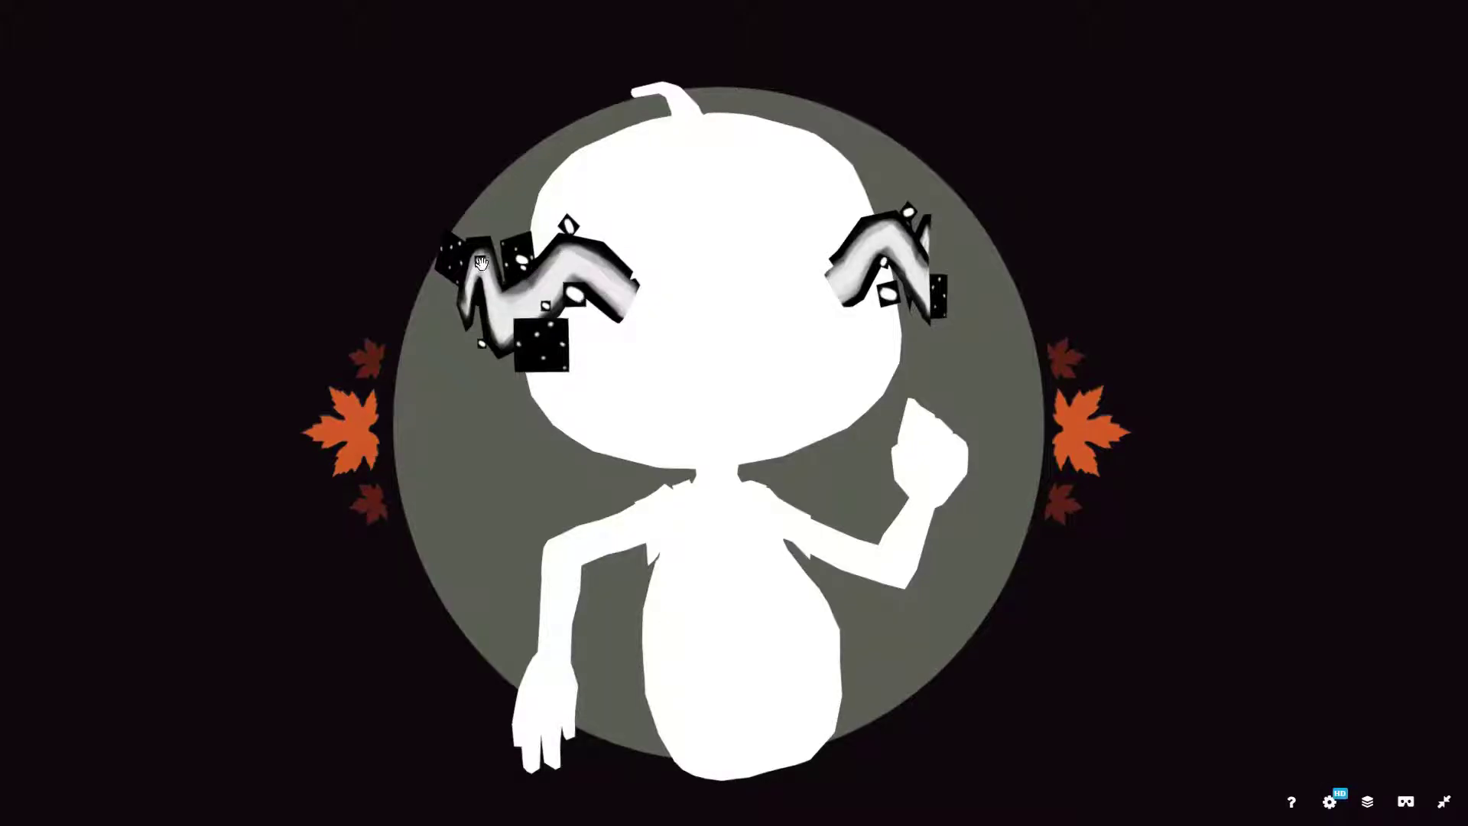
key("1")
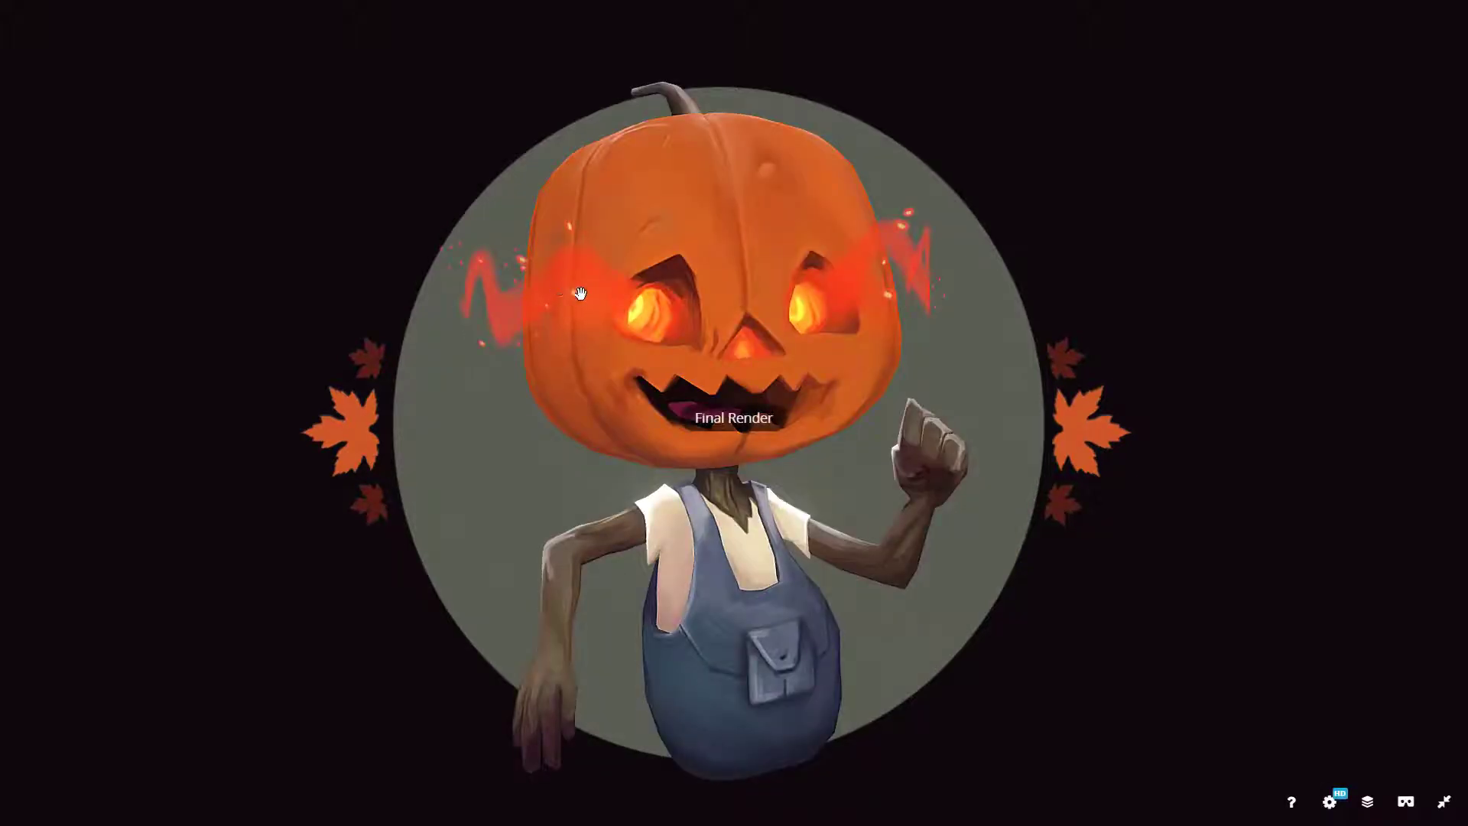
Compare the pumpkin's albedo and untextured shading with its final render, also looking from above
key("2")
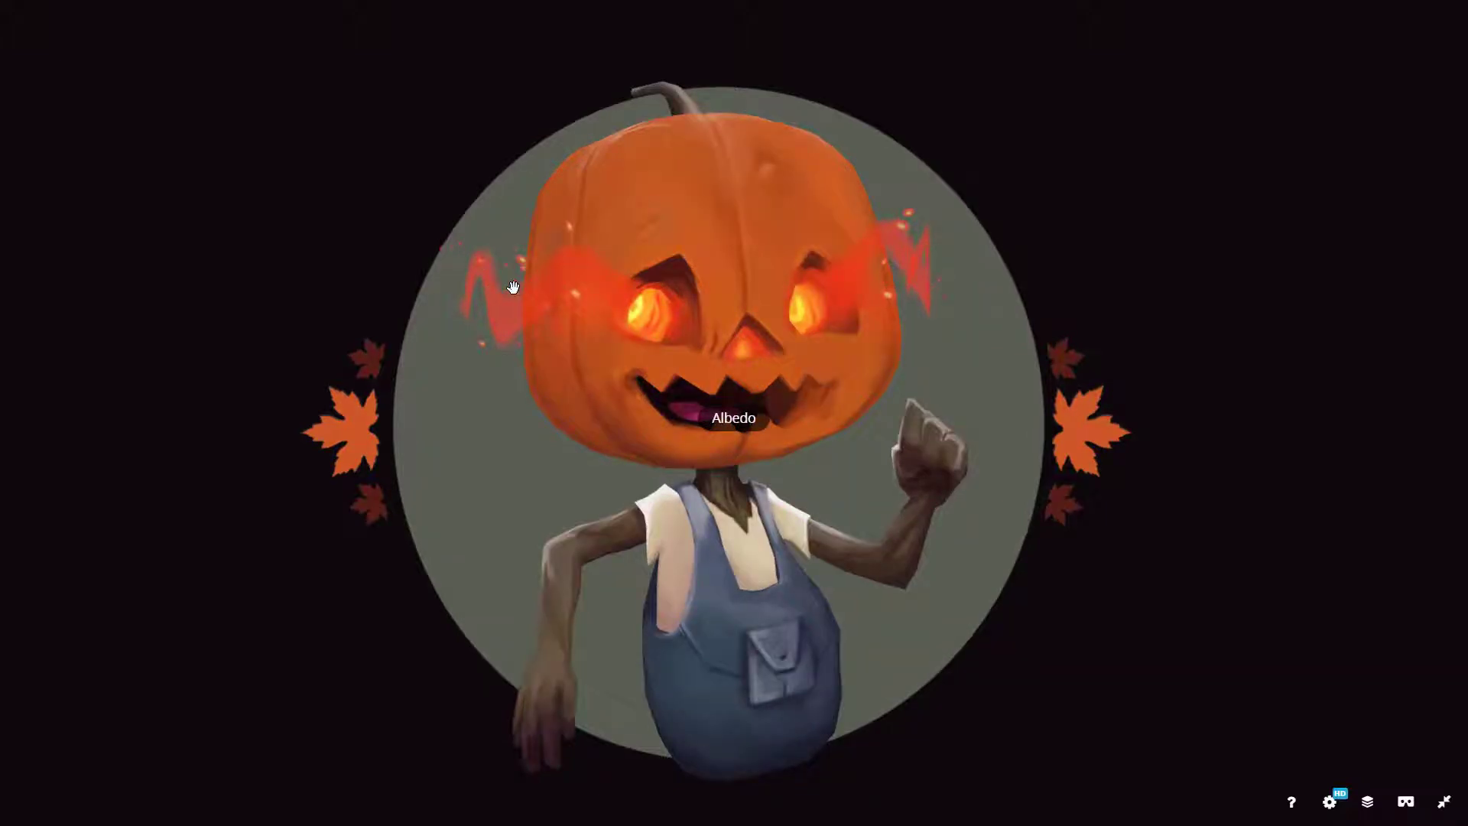
key("3")
key("2")
key("3")
key("2")
key("3")
key("2")
left_click_drag(790, 241, 693, 218)
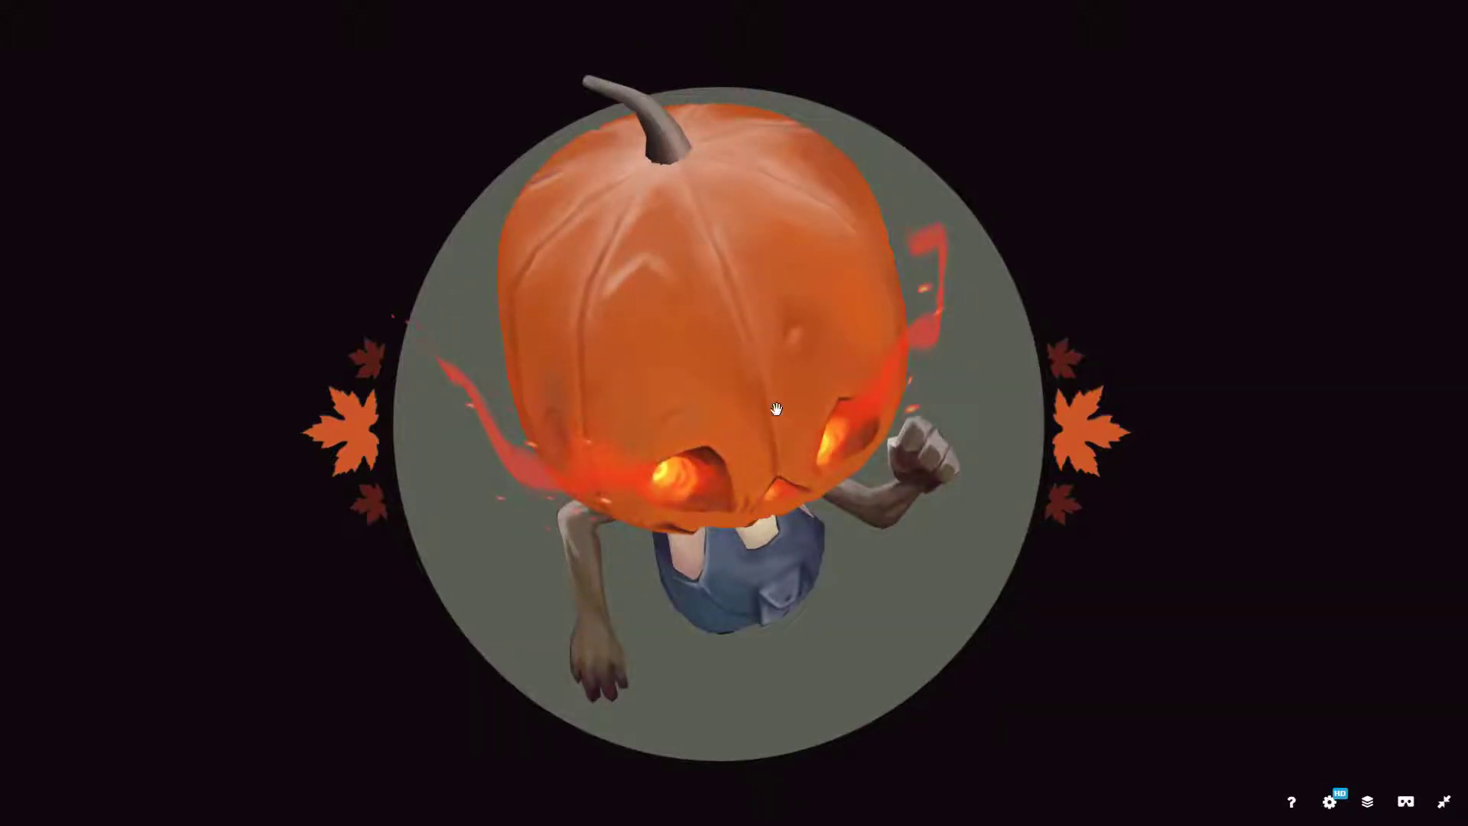
left_click_drag(777, 409, 755, 326)
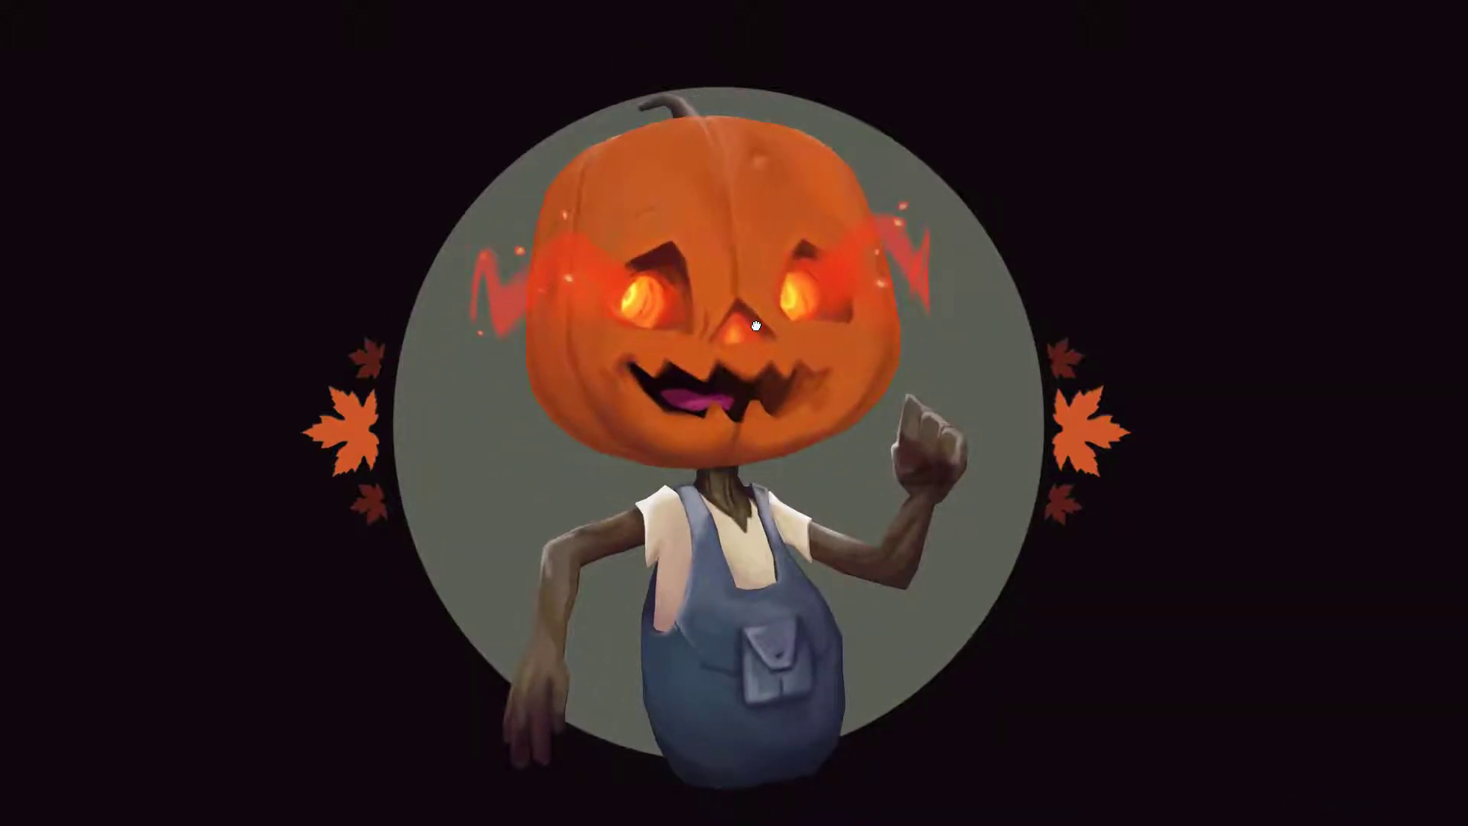
key("3")
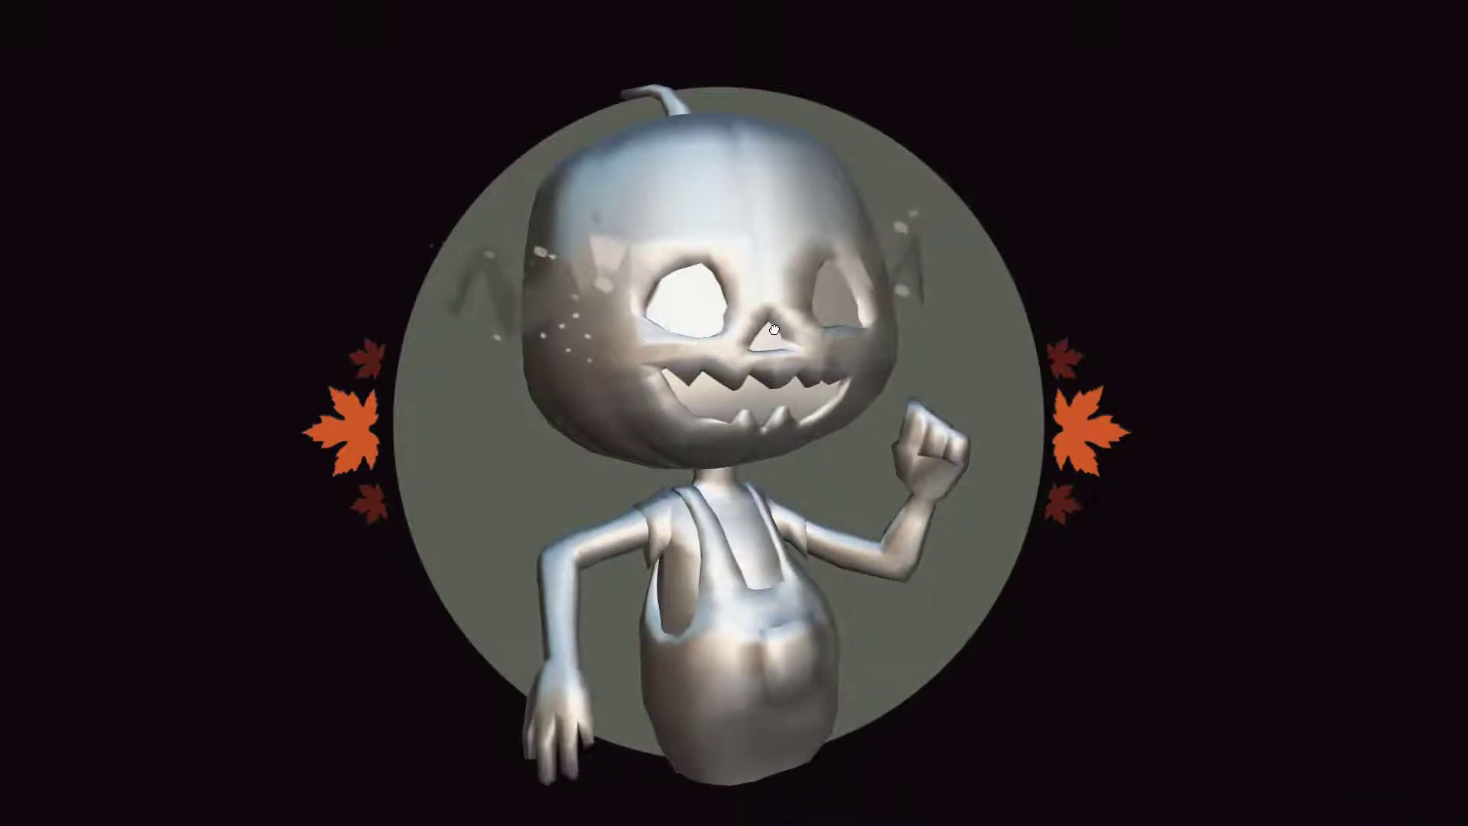
key("1")
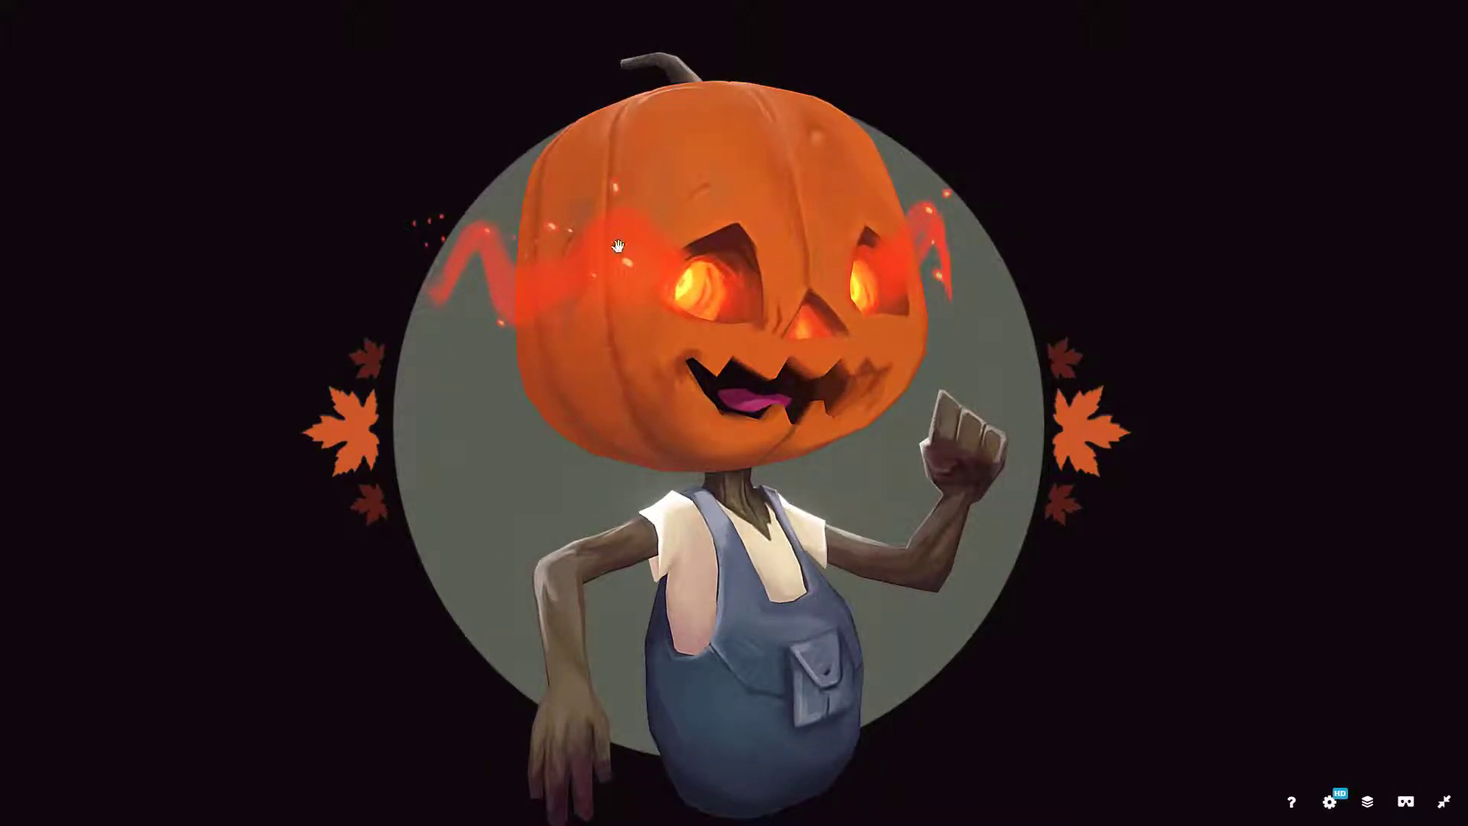
Examine the pumpkin's wireframe from several angles, with and without post-processing, and leave full screen
key("5")
left_click_drag(634, 348, 513, 233)
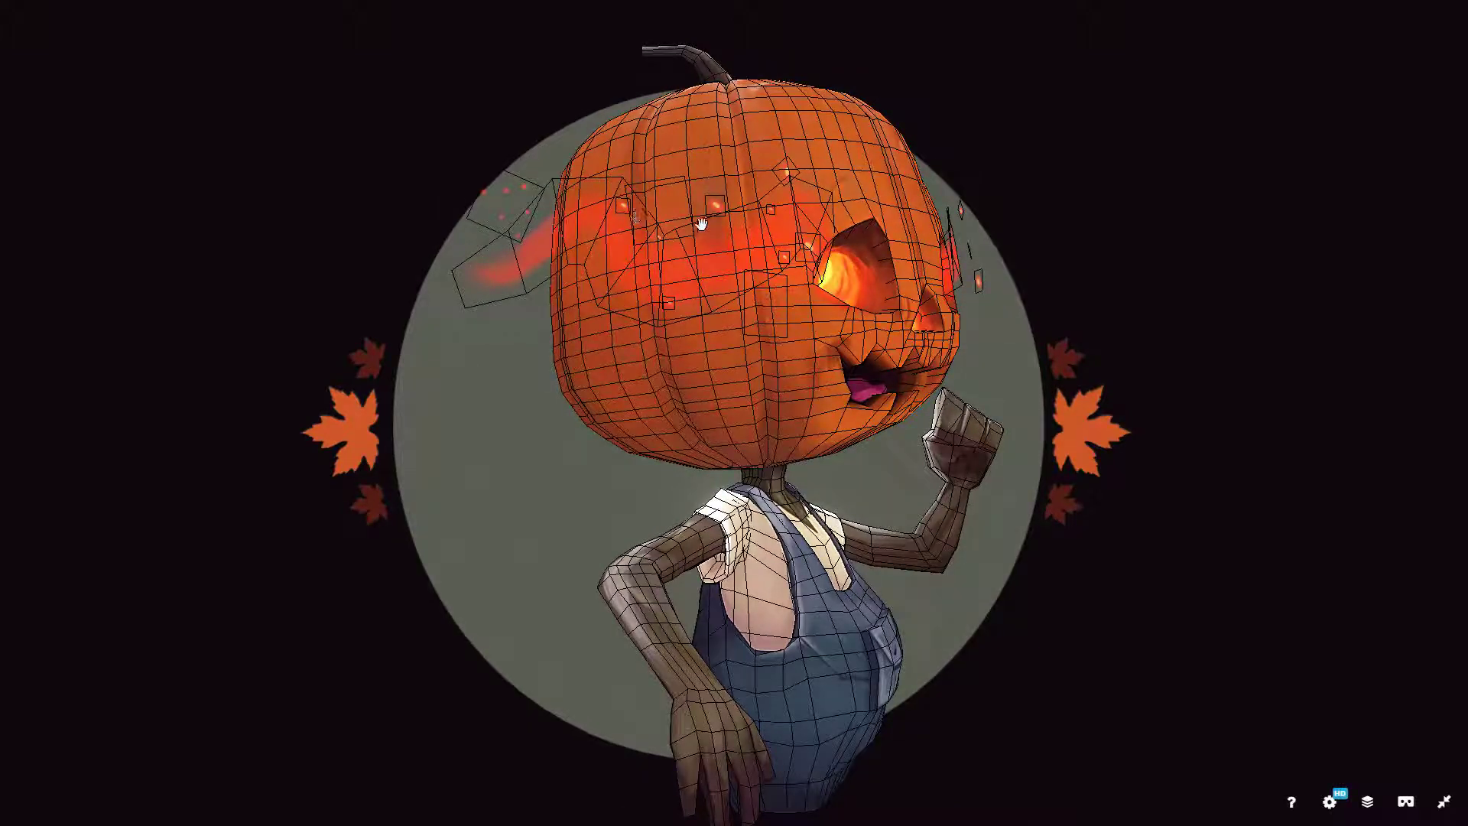
left_click_drag(705, 308, 454, 243)
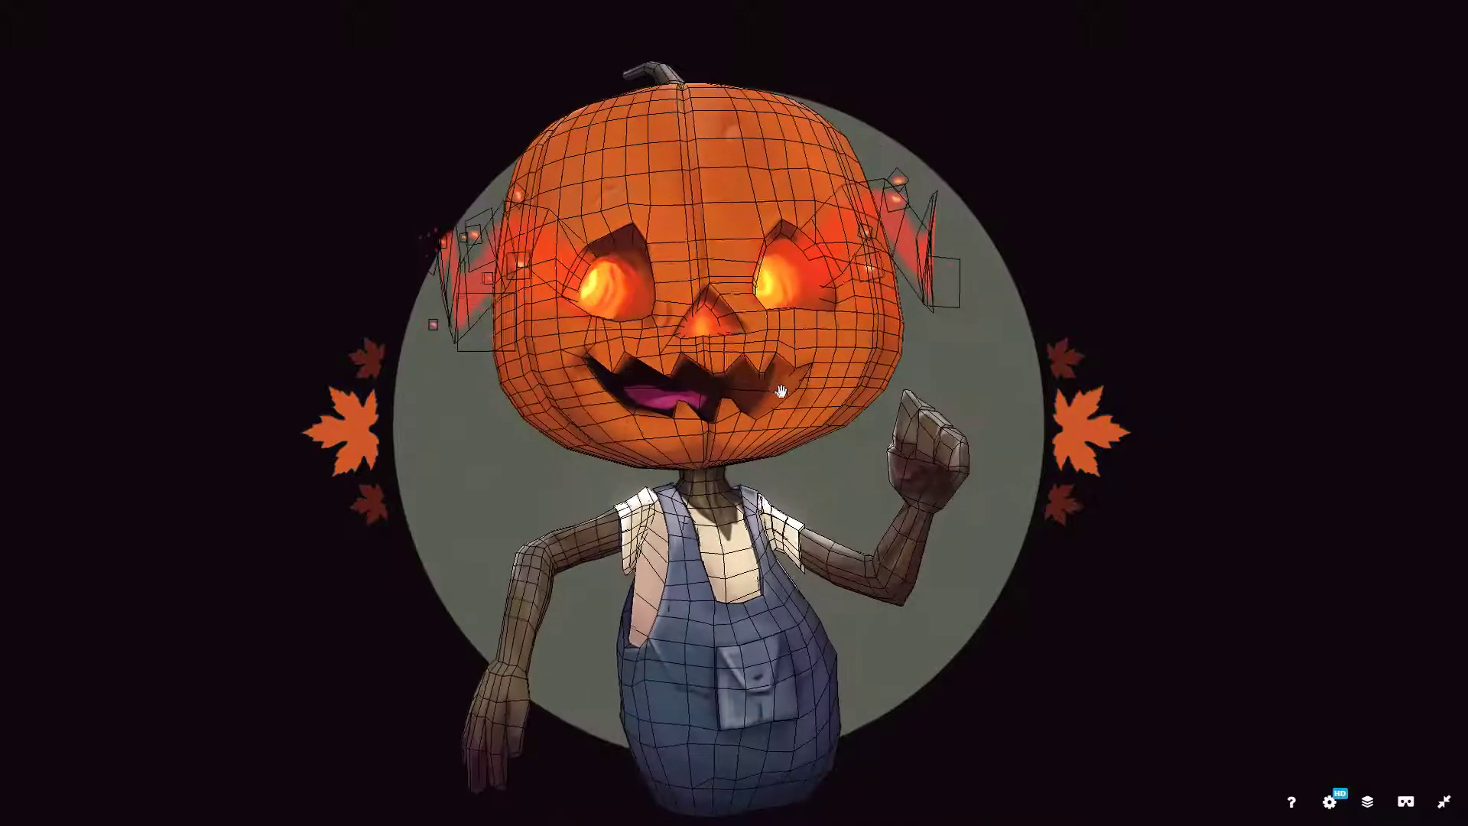
key("2")
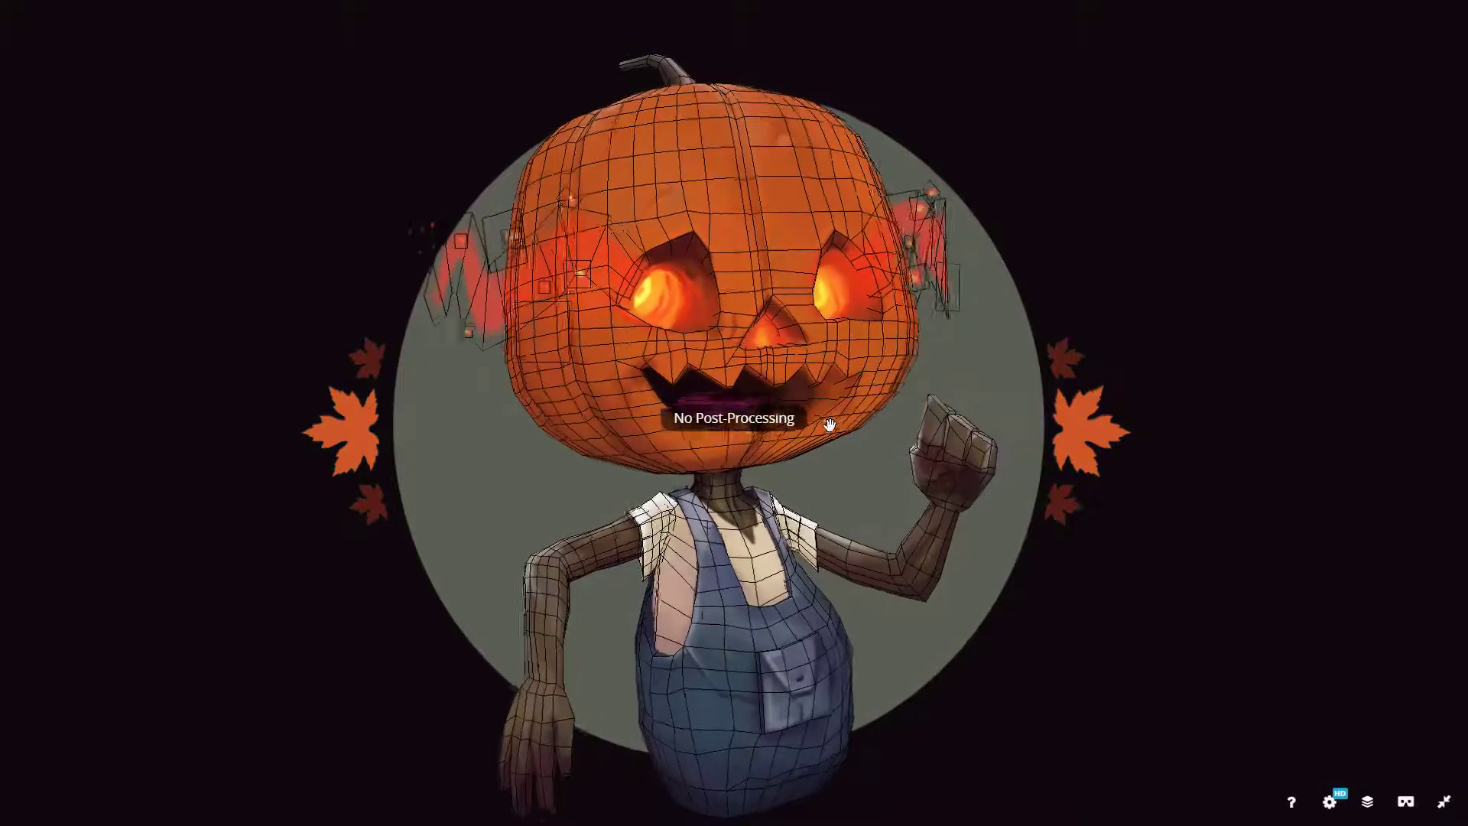
key("1")
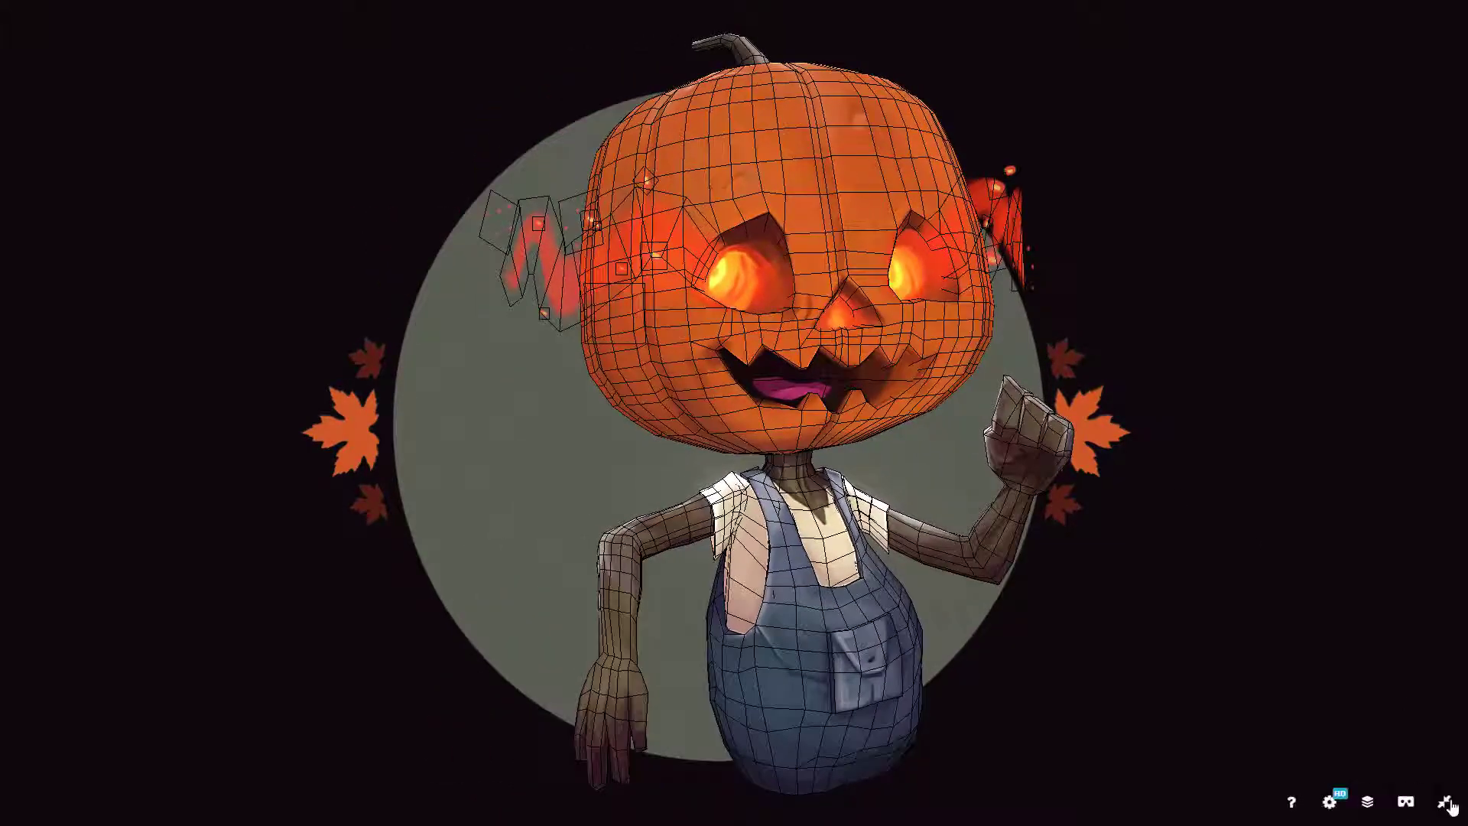
left_click(1453, 807)
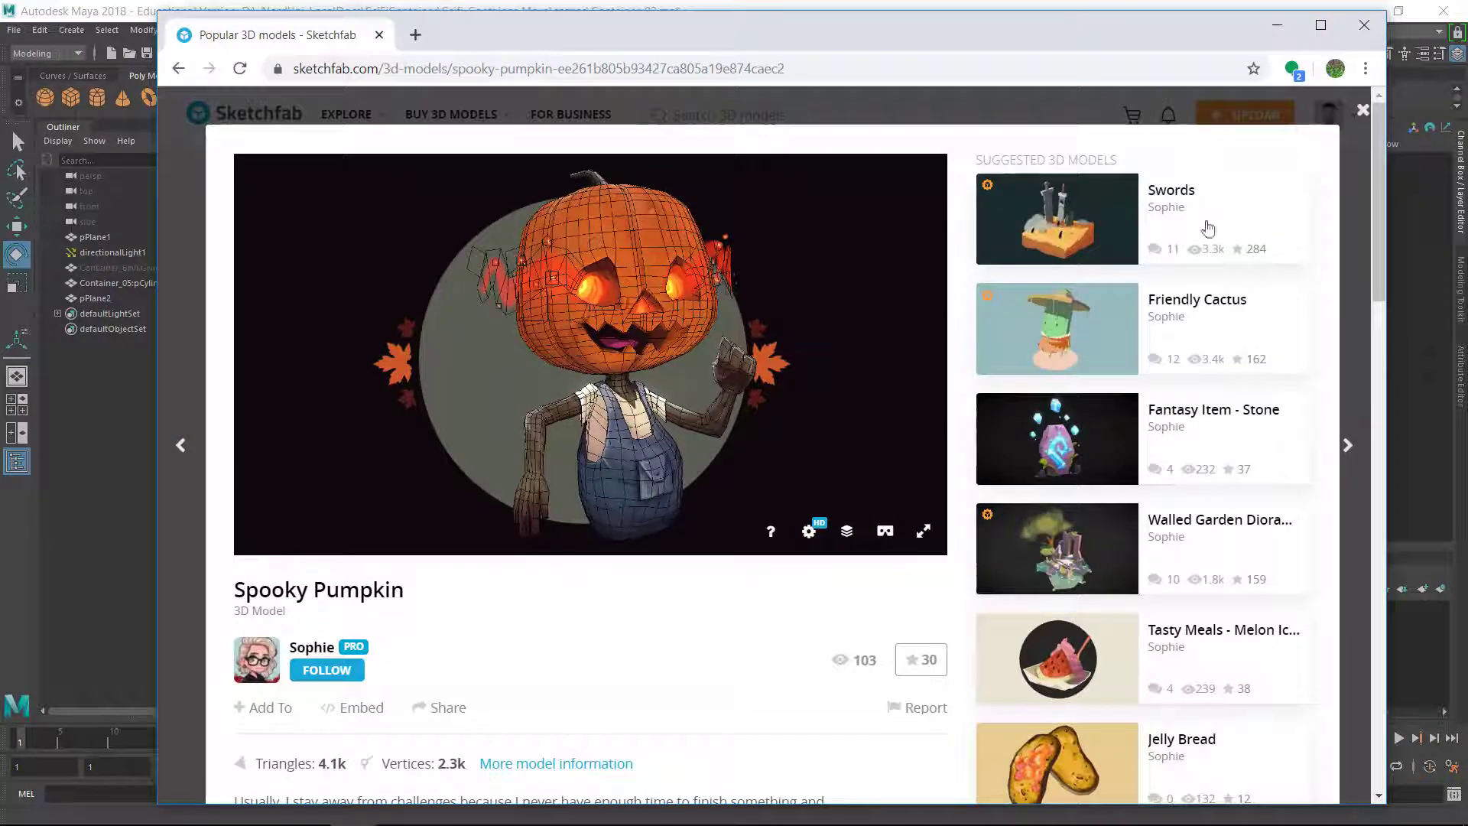
Close the Spooky Pumpkin model and open the dialog for uploading a new model
left_click(1363, 109)
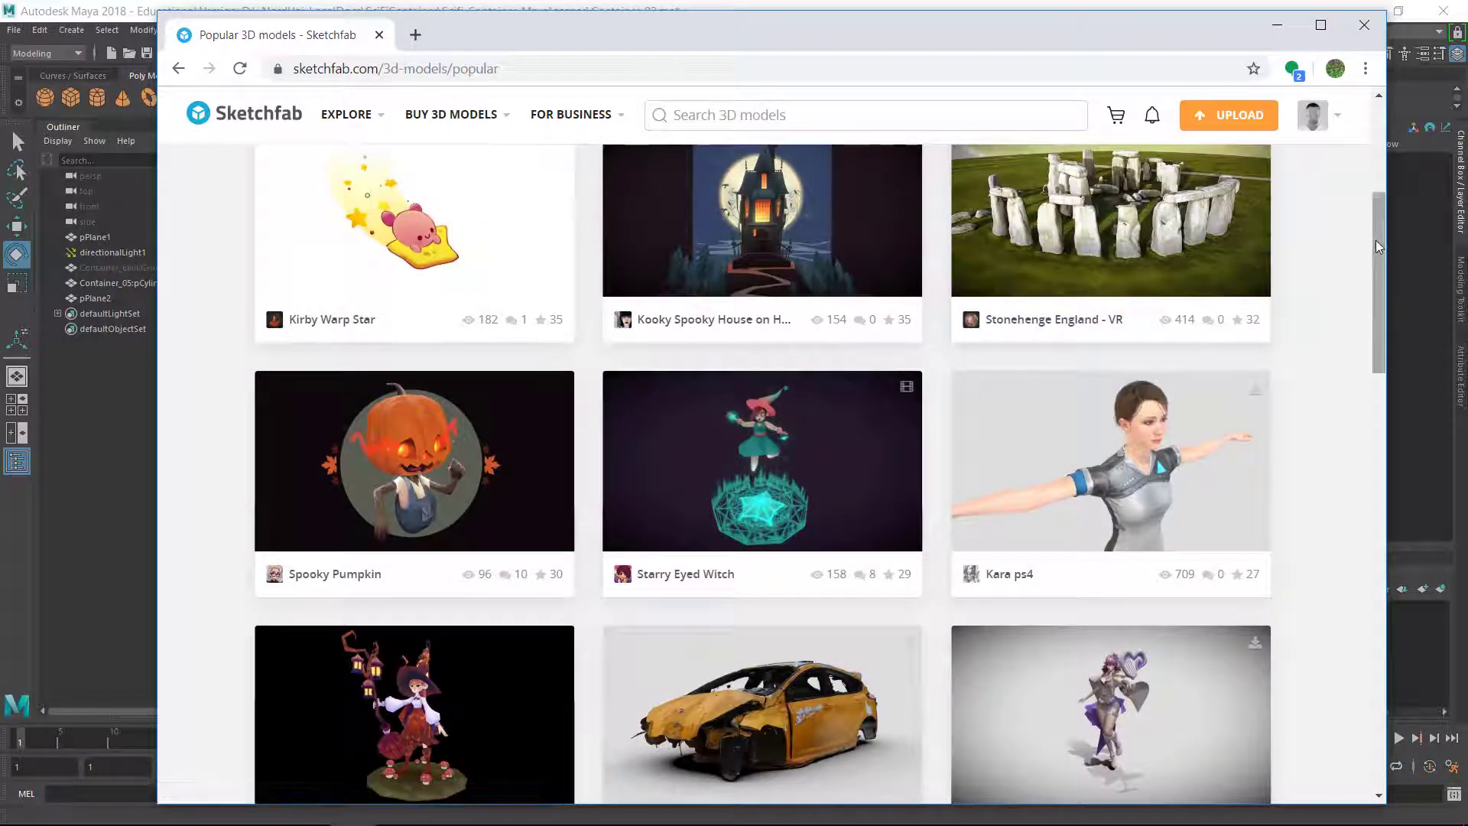
left_click_drag(1380, 246, 1380, 150)
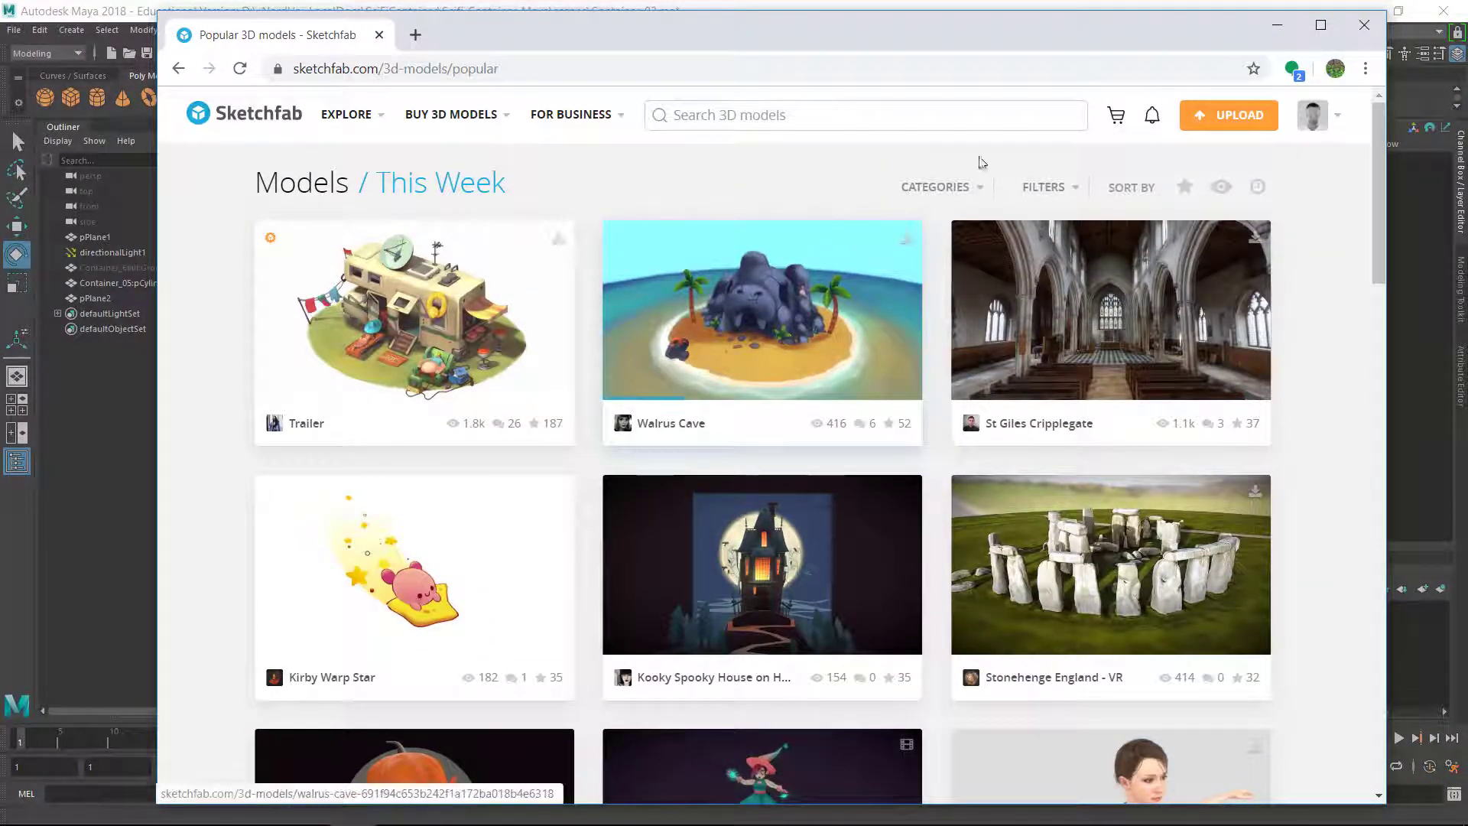
mouse_move(353, 114)
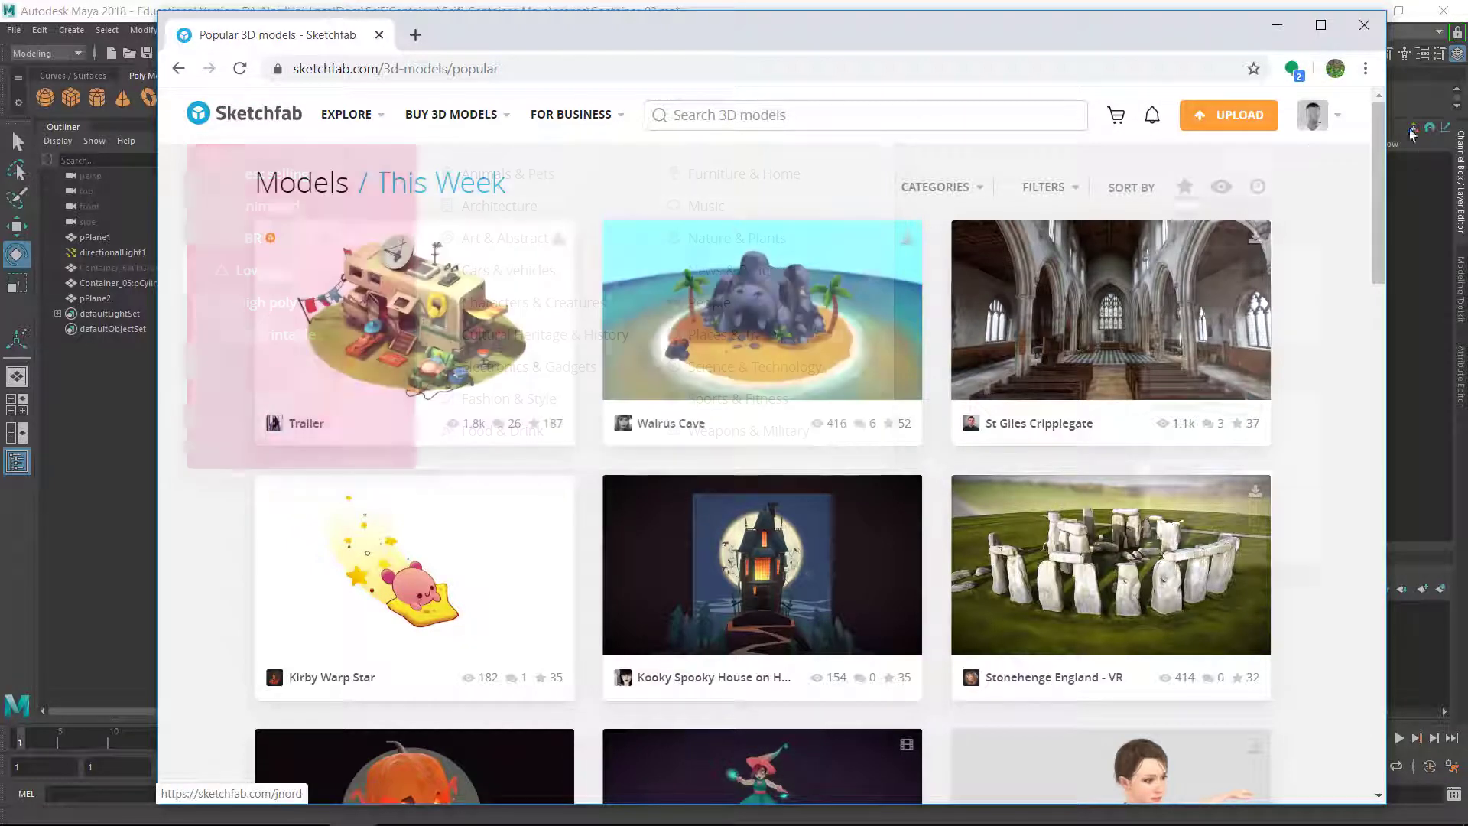
mouse_move(1318, 116)
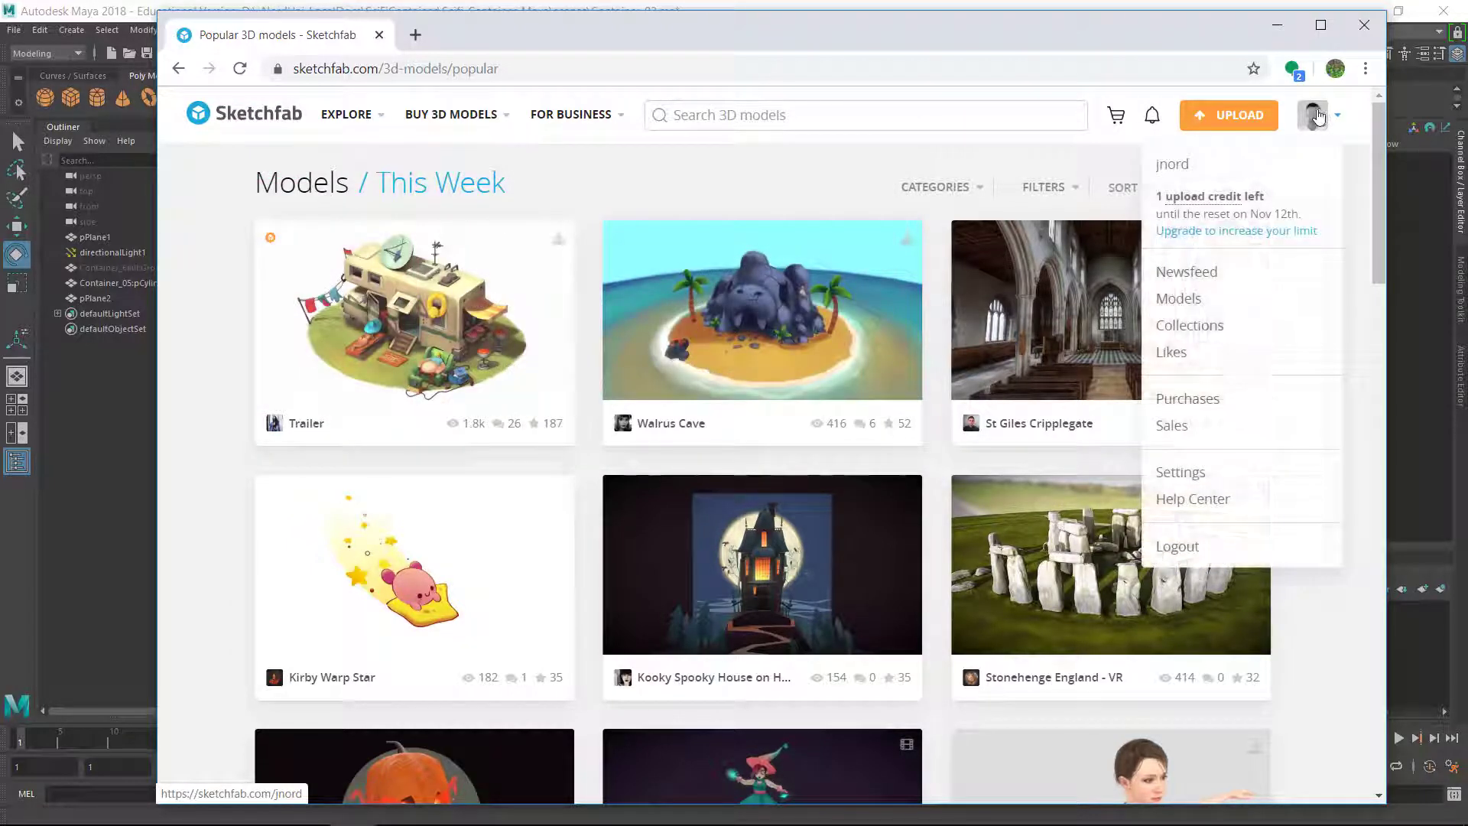
left_click(1228, 117)
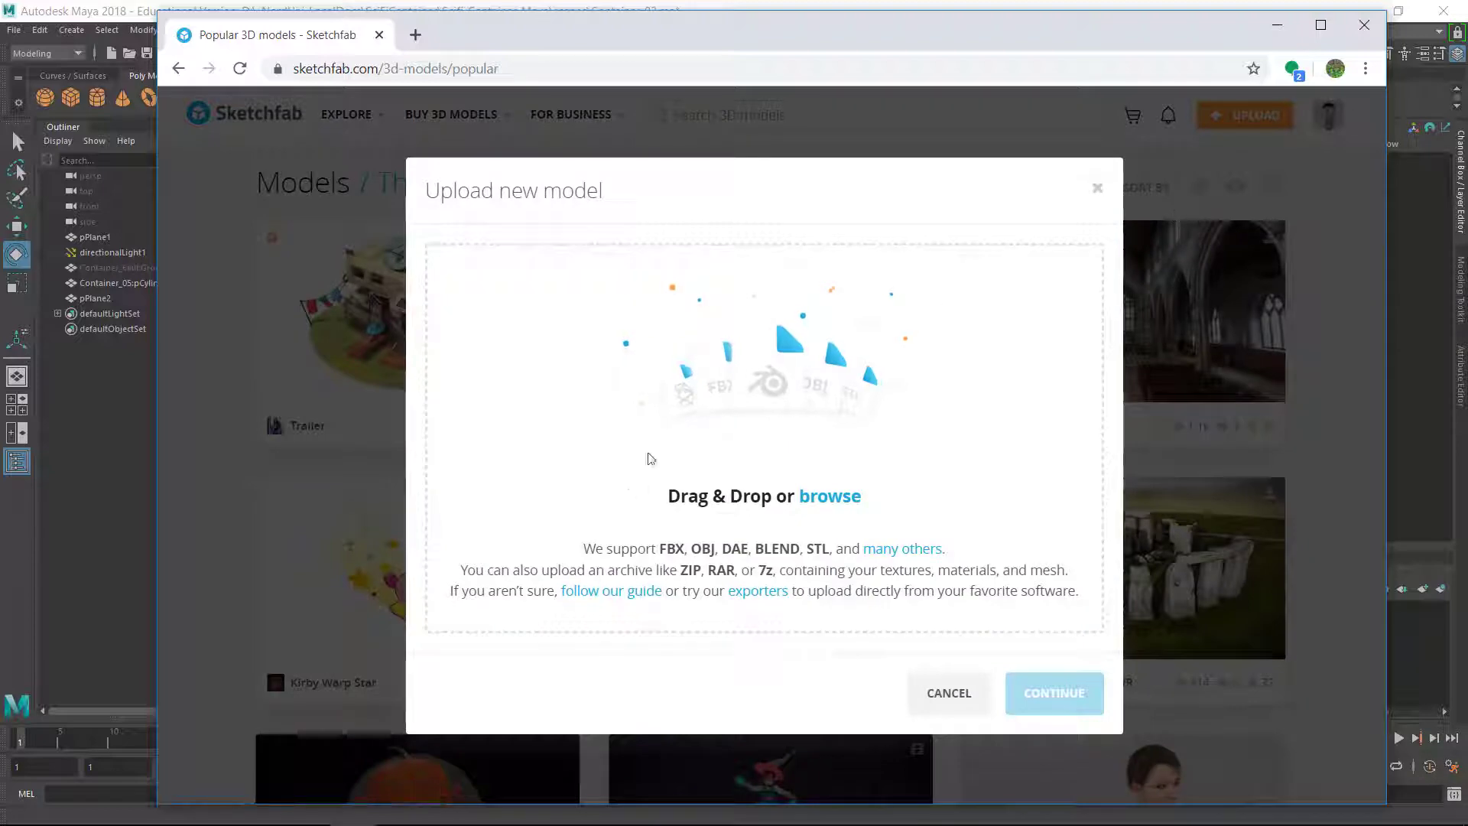
Switch to Maya and soften all edges of the container cylinder Container_05:pCylinder1
key("alt+Tab")
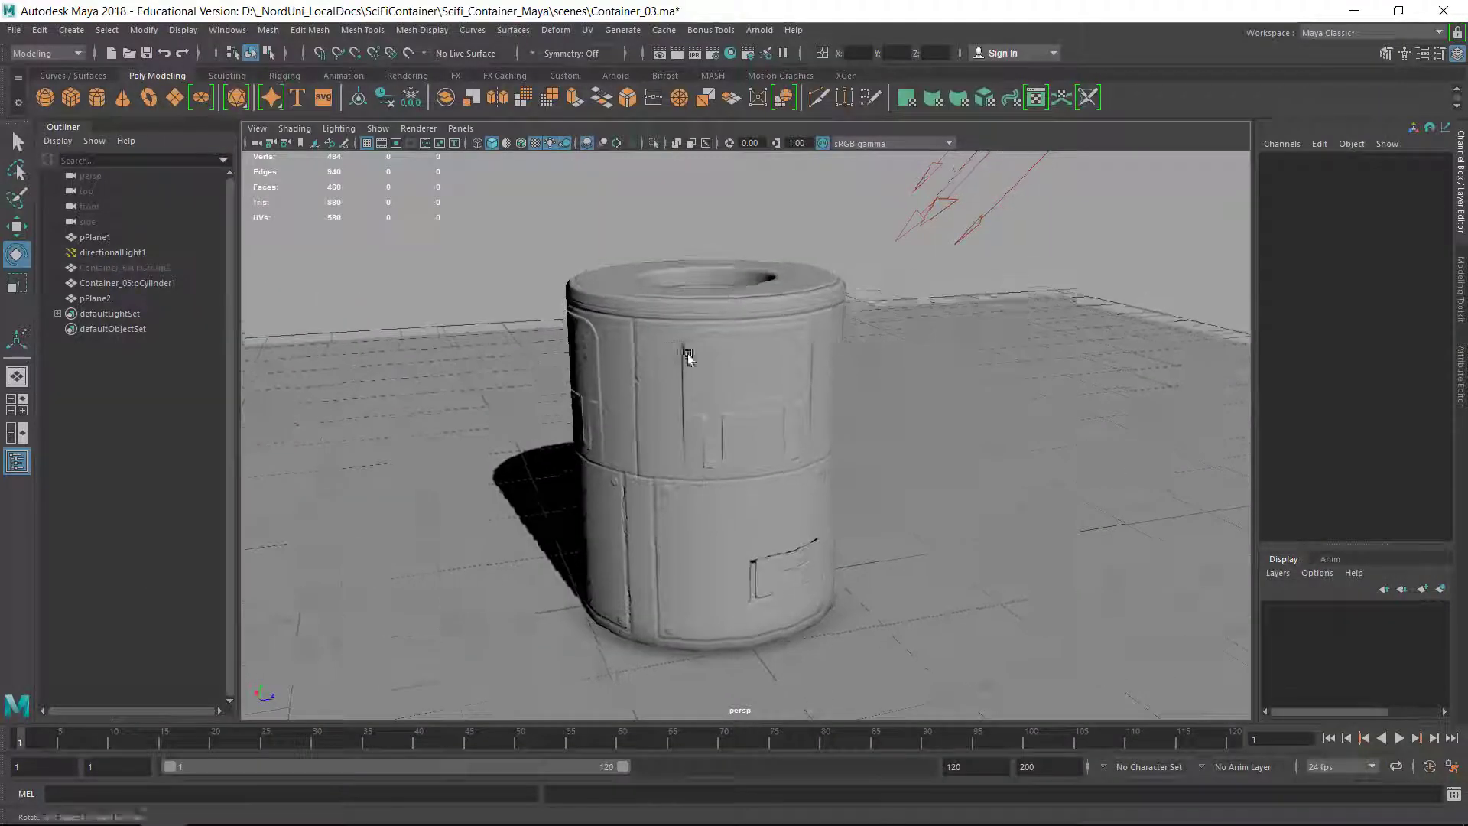
left_click_drag(689, 356, 787, 327, "alt")
left_click(748, 327)
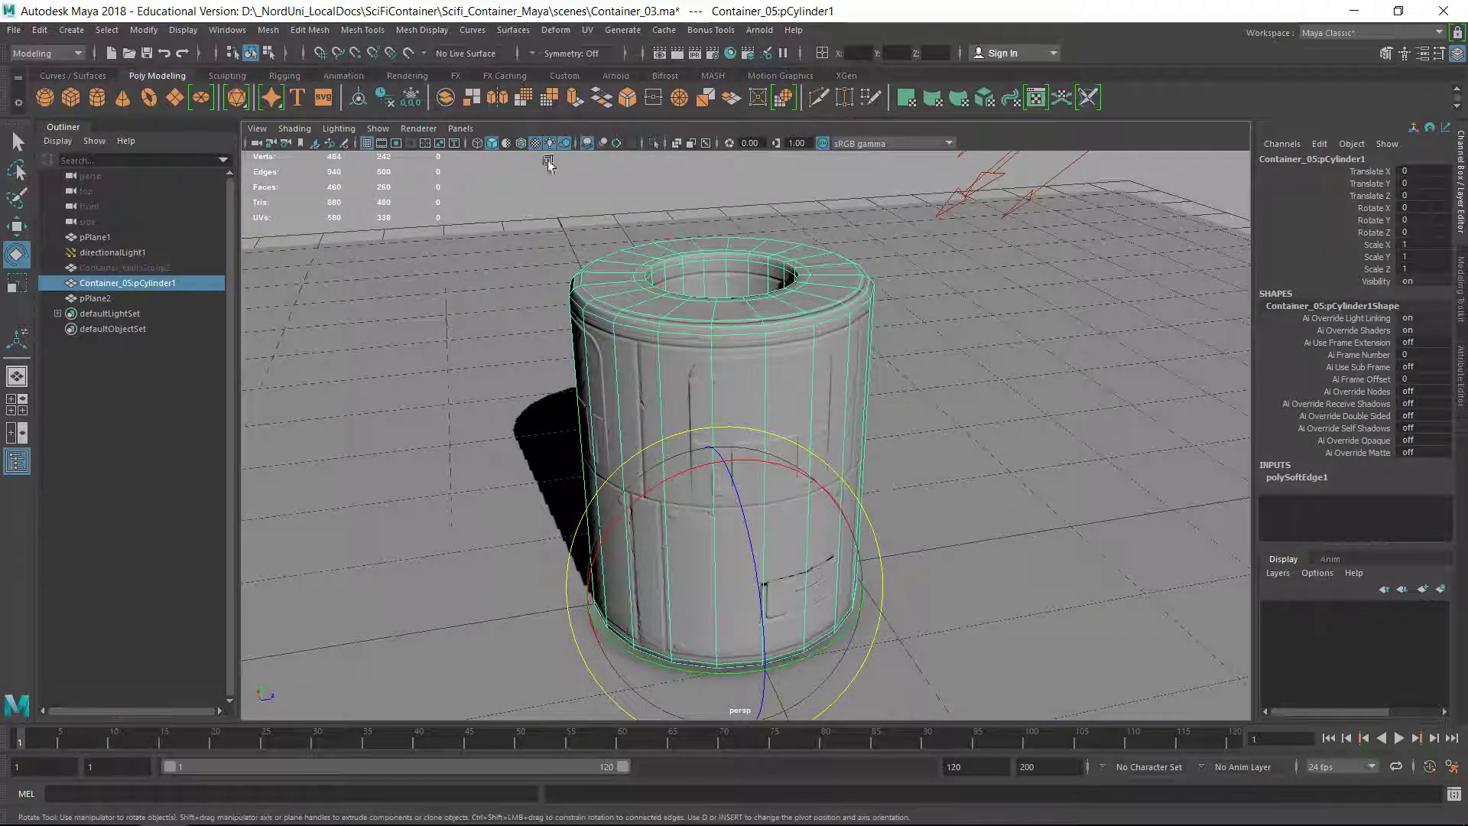
left_click(405, 30)
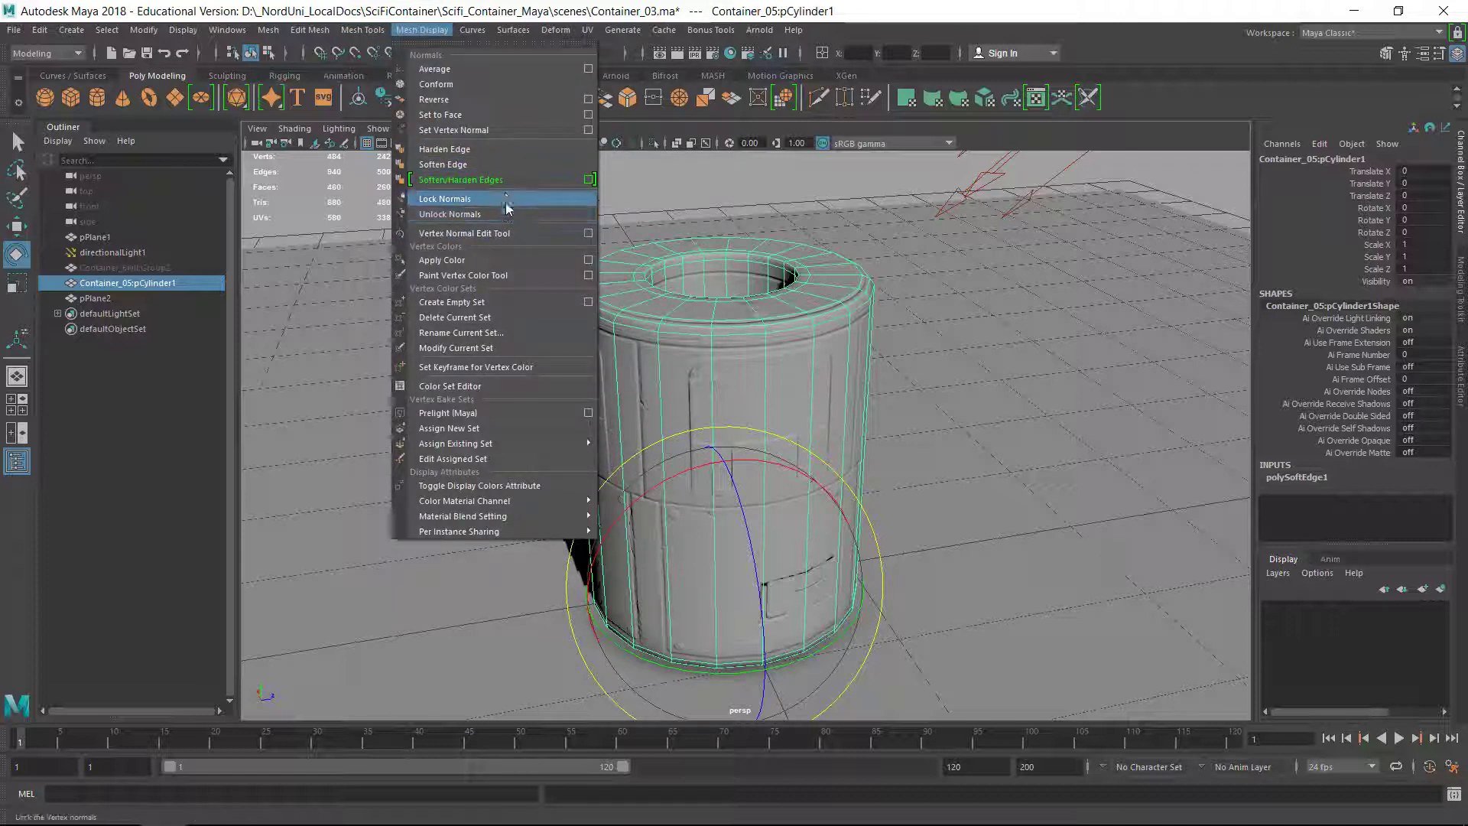
left_click(443, 165)
key("q")
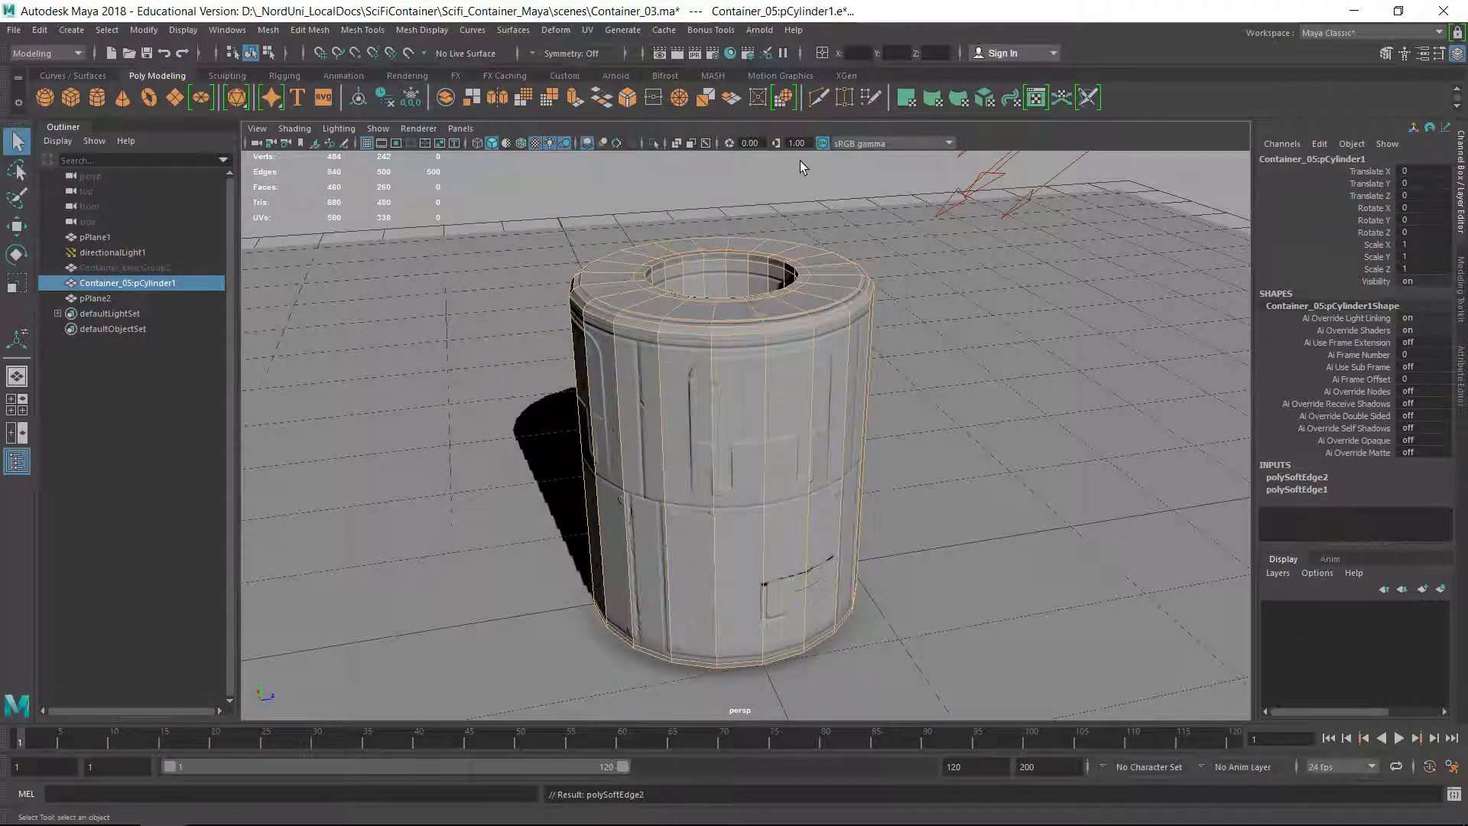
Unlock the normals of the container cylinder and select the object again
left_click(800, 161)
left_click(711, 267)
left_click(450, 30)
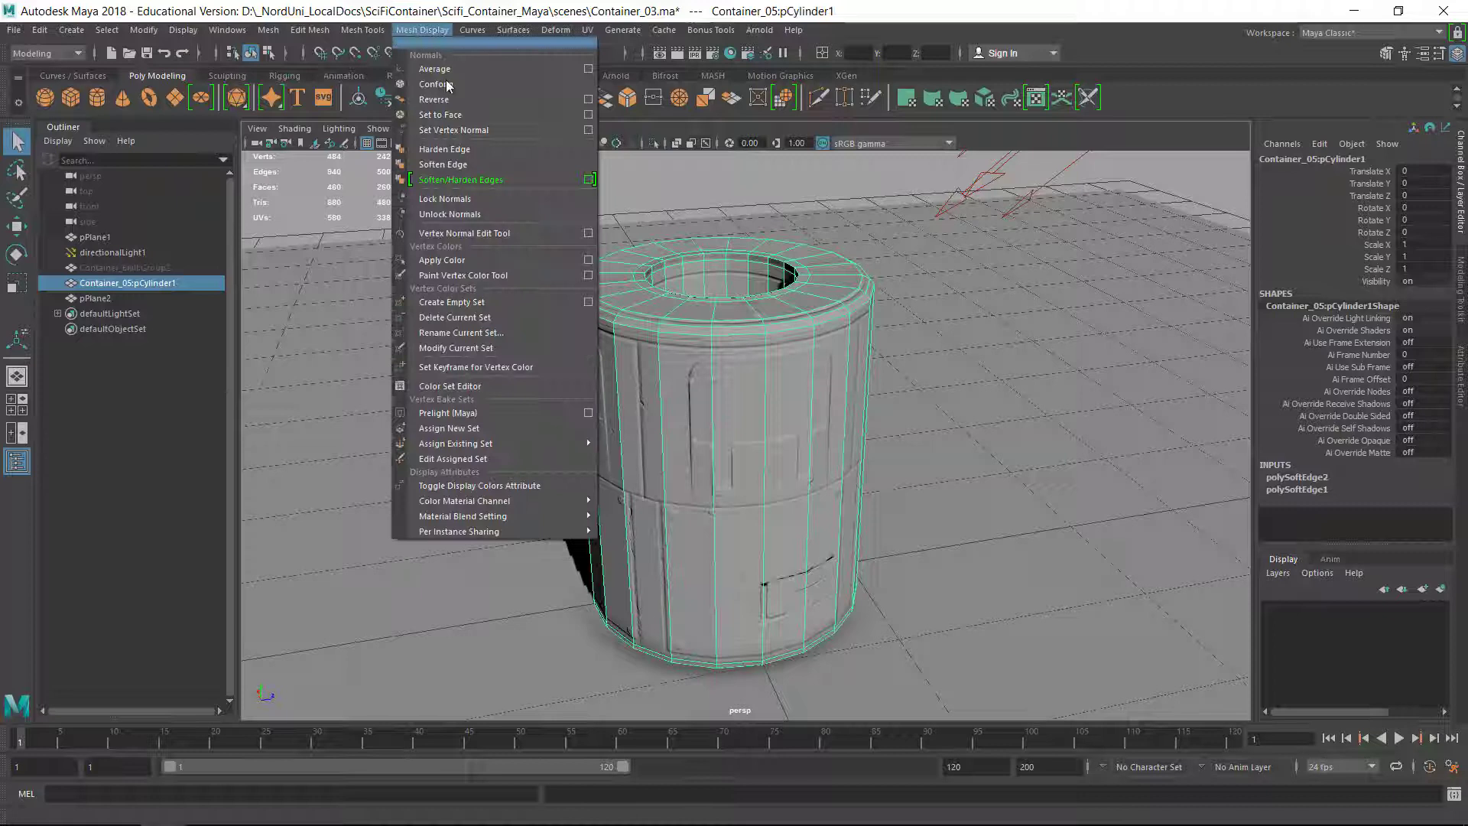
left_click(482, 217)
left_click(763, 187)
left_click(701, 264)
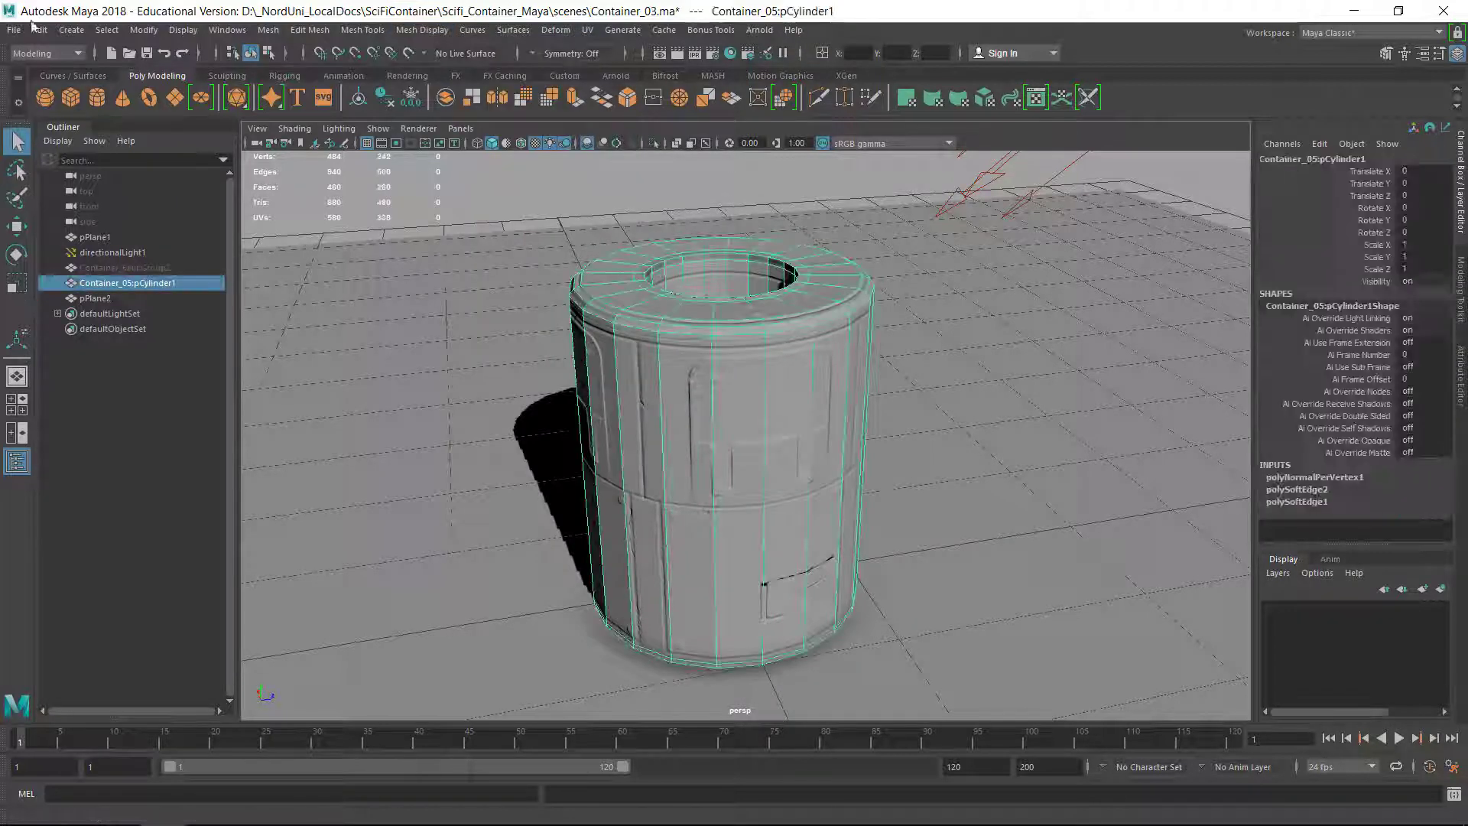
Delete the container cylinder's construction history and leave only that cylinder selected
left_click(39, 30)
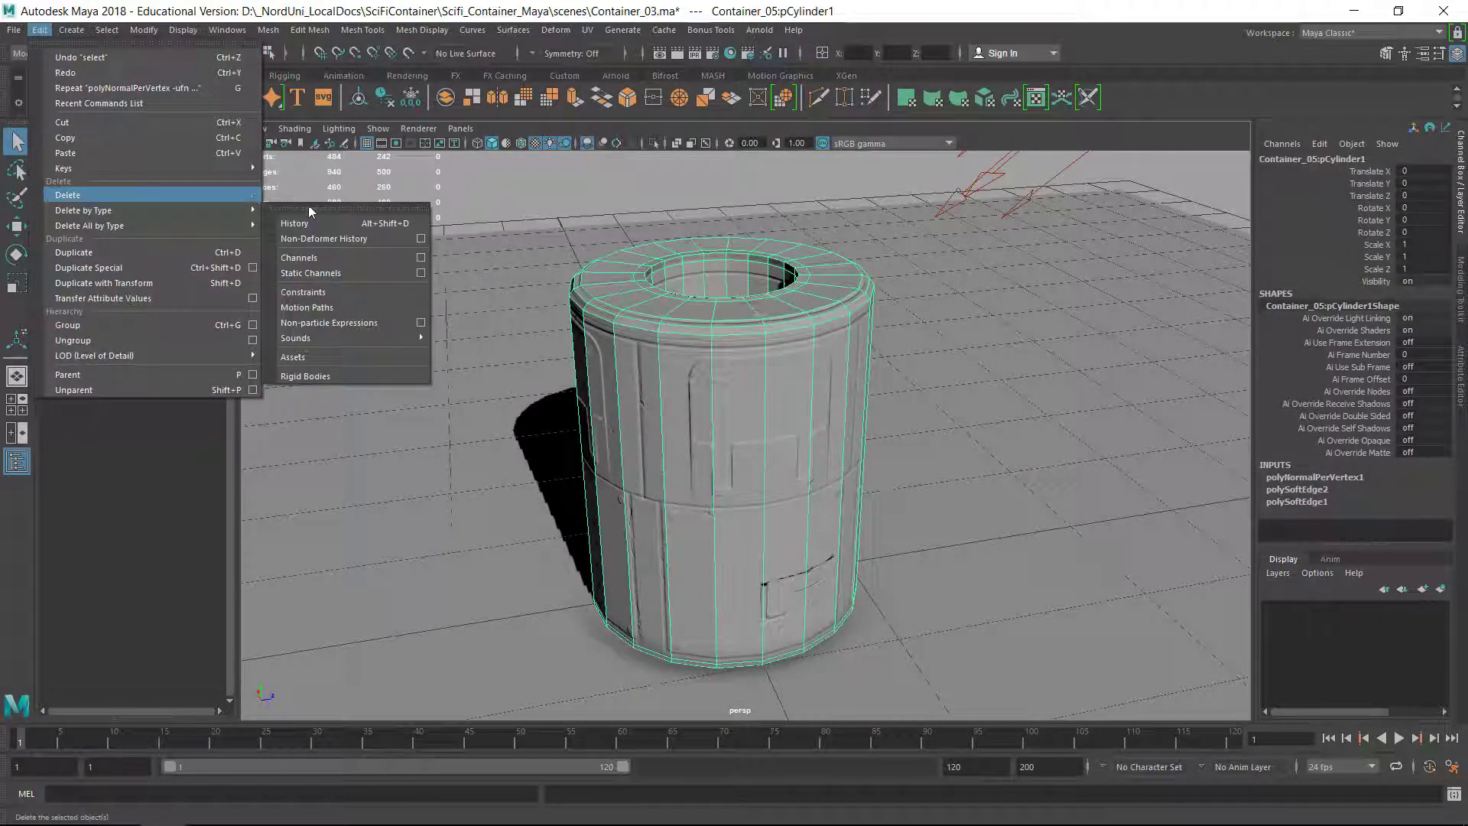
left_click(321, 208)
left_click(697, 238)
left_click_drag(819, 299, 933, 298)
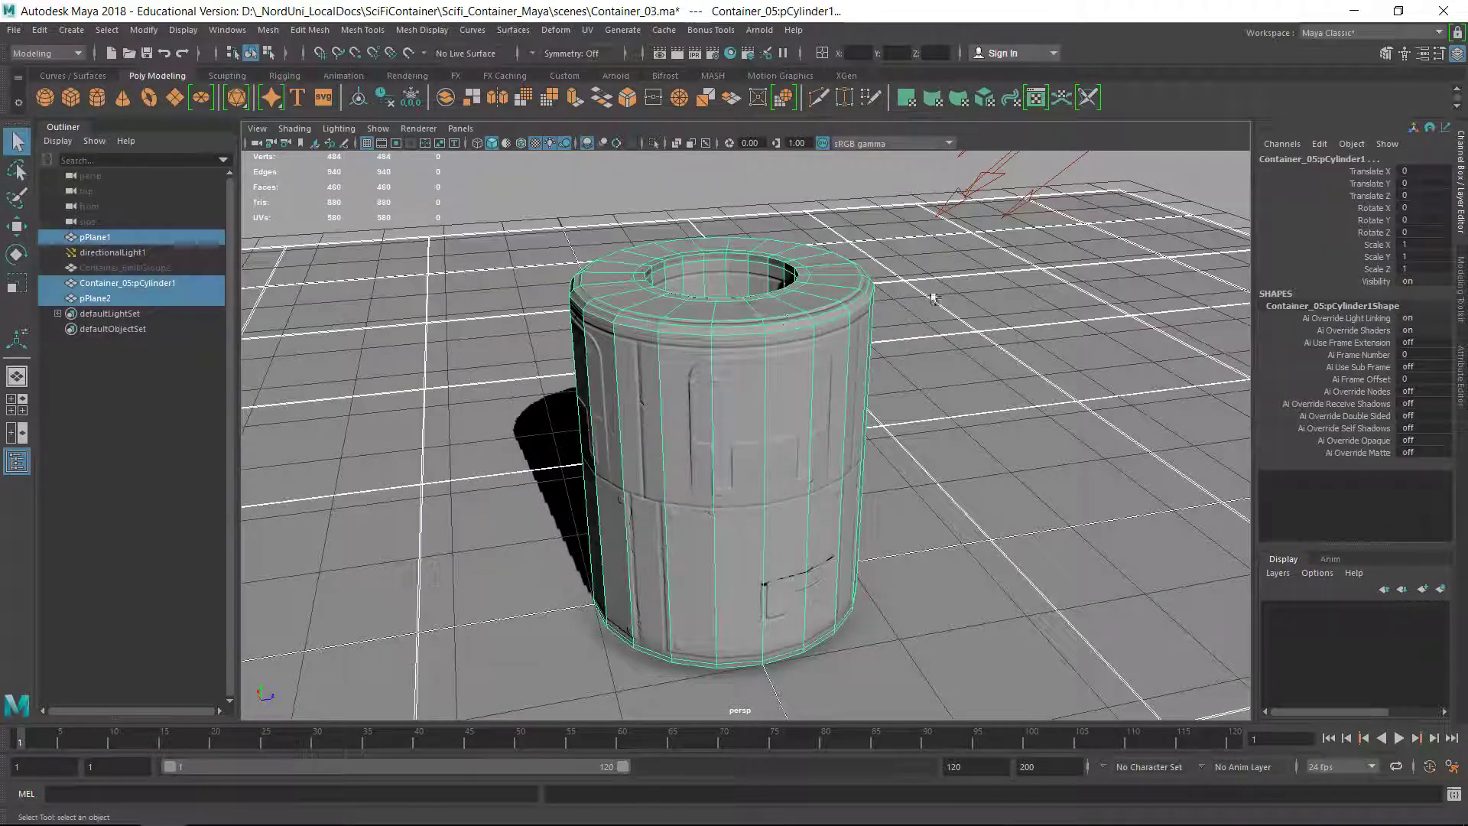
left_click(1074, 202)
left_click(768, 262)
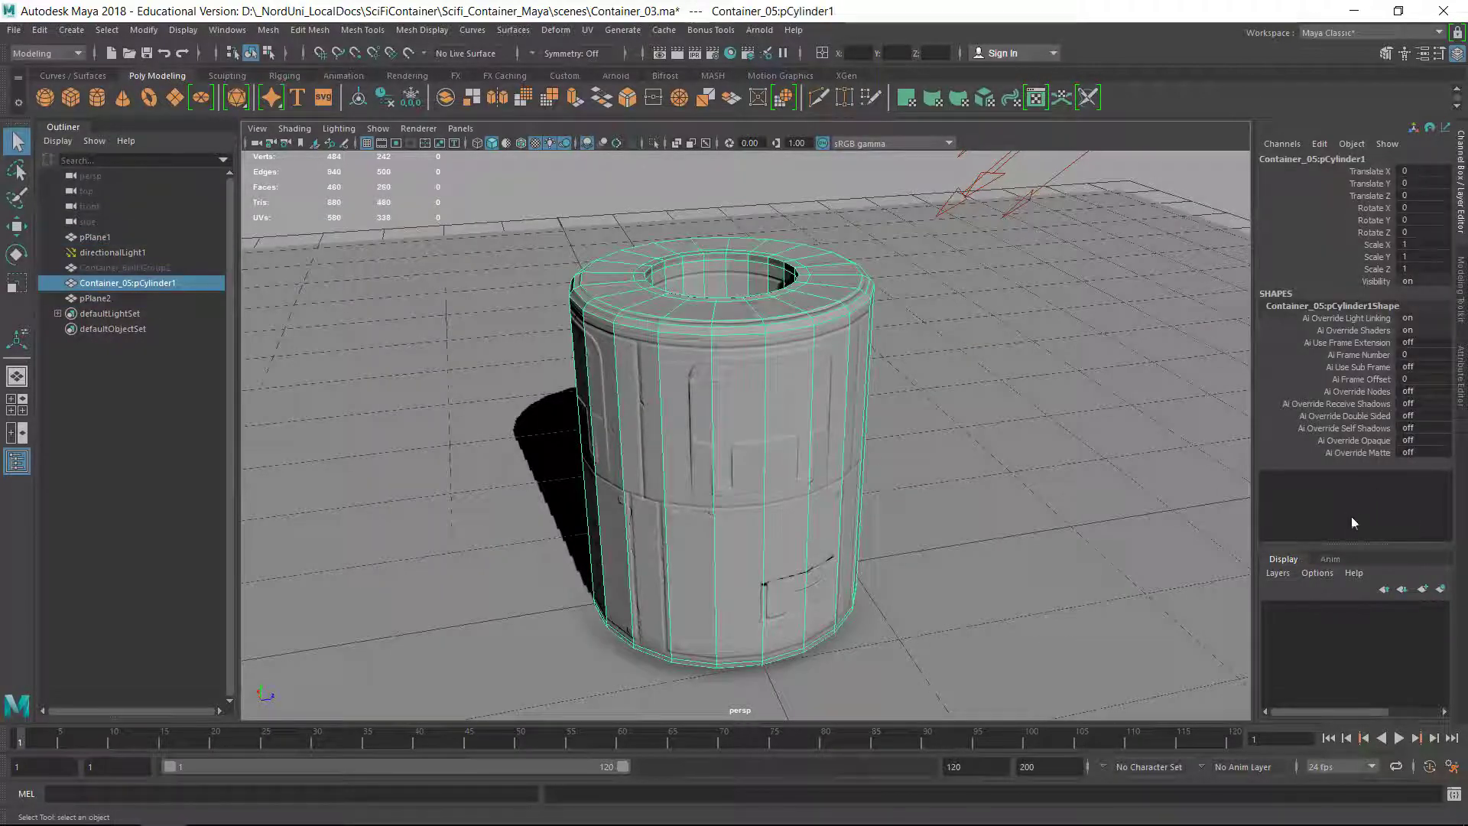
Freeze the transformations of the container cylinder and soften all of its edges
left_click(143, 30)
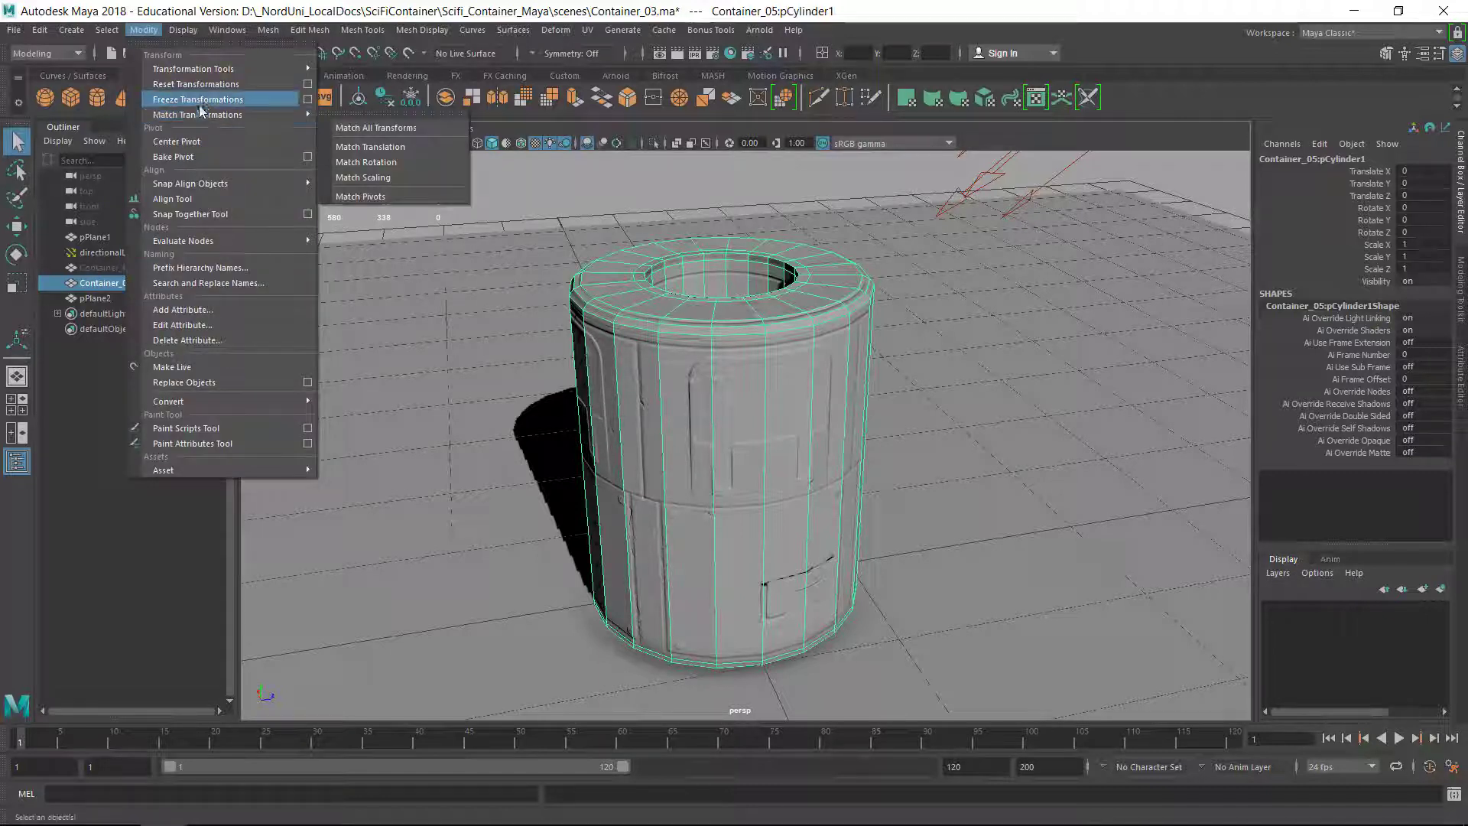
left_click(223, 110)
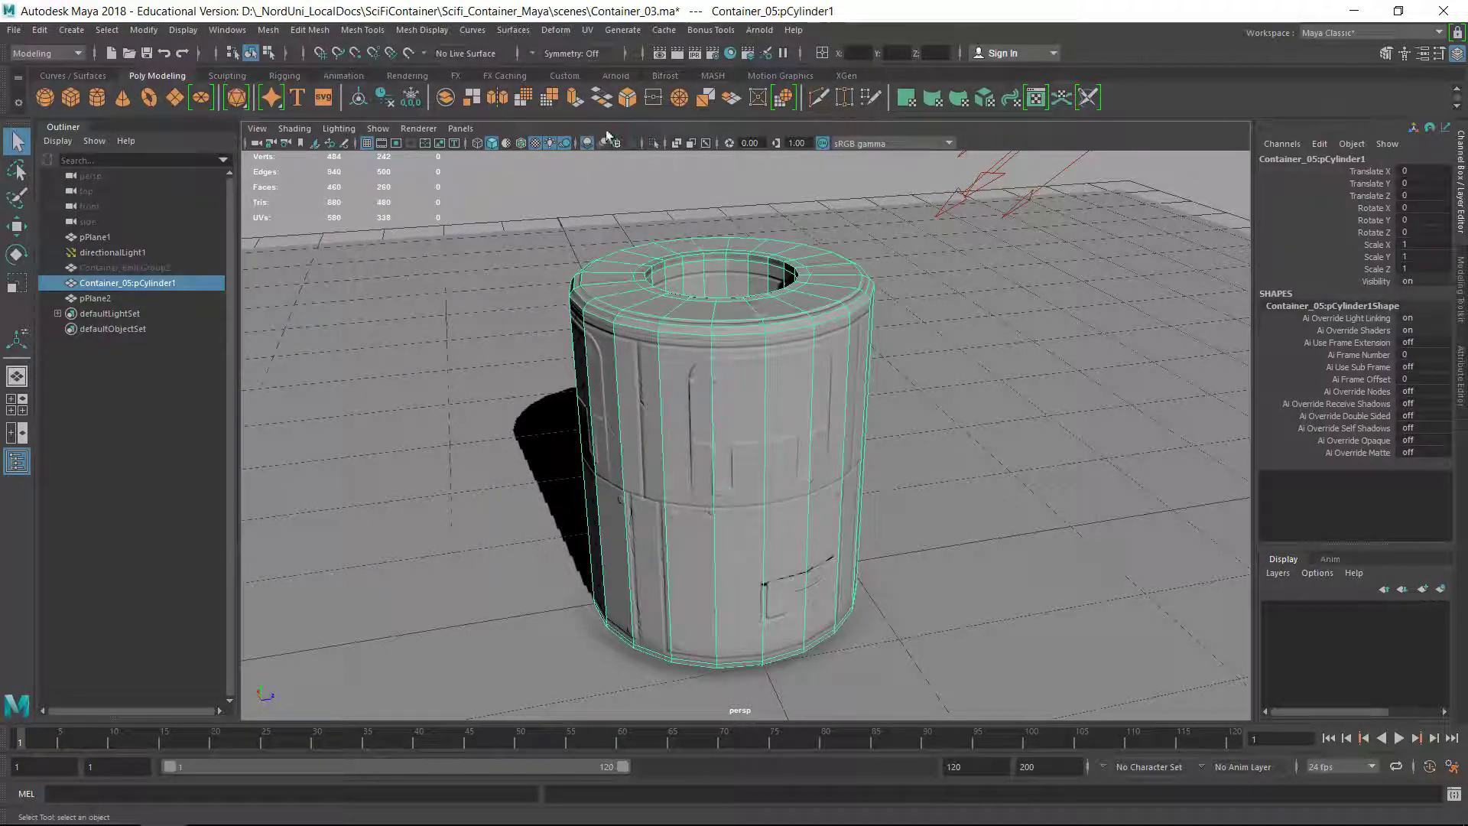
left_click(425, 31)
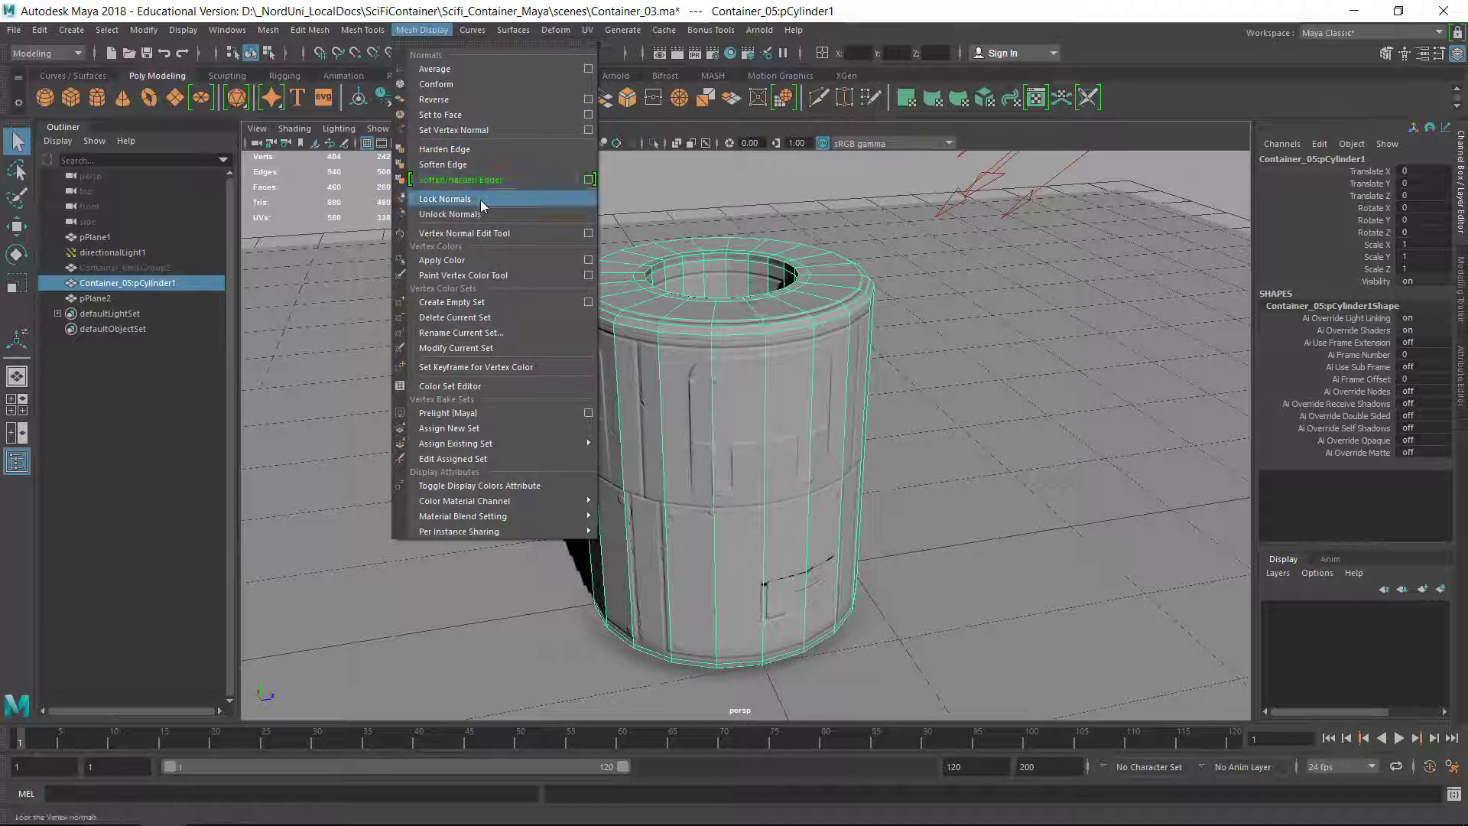
left_click(475, 165)
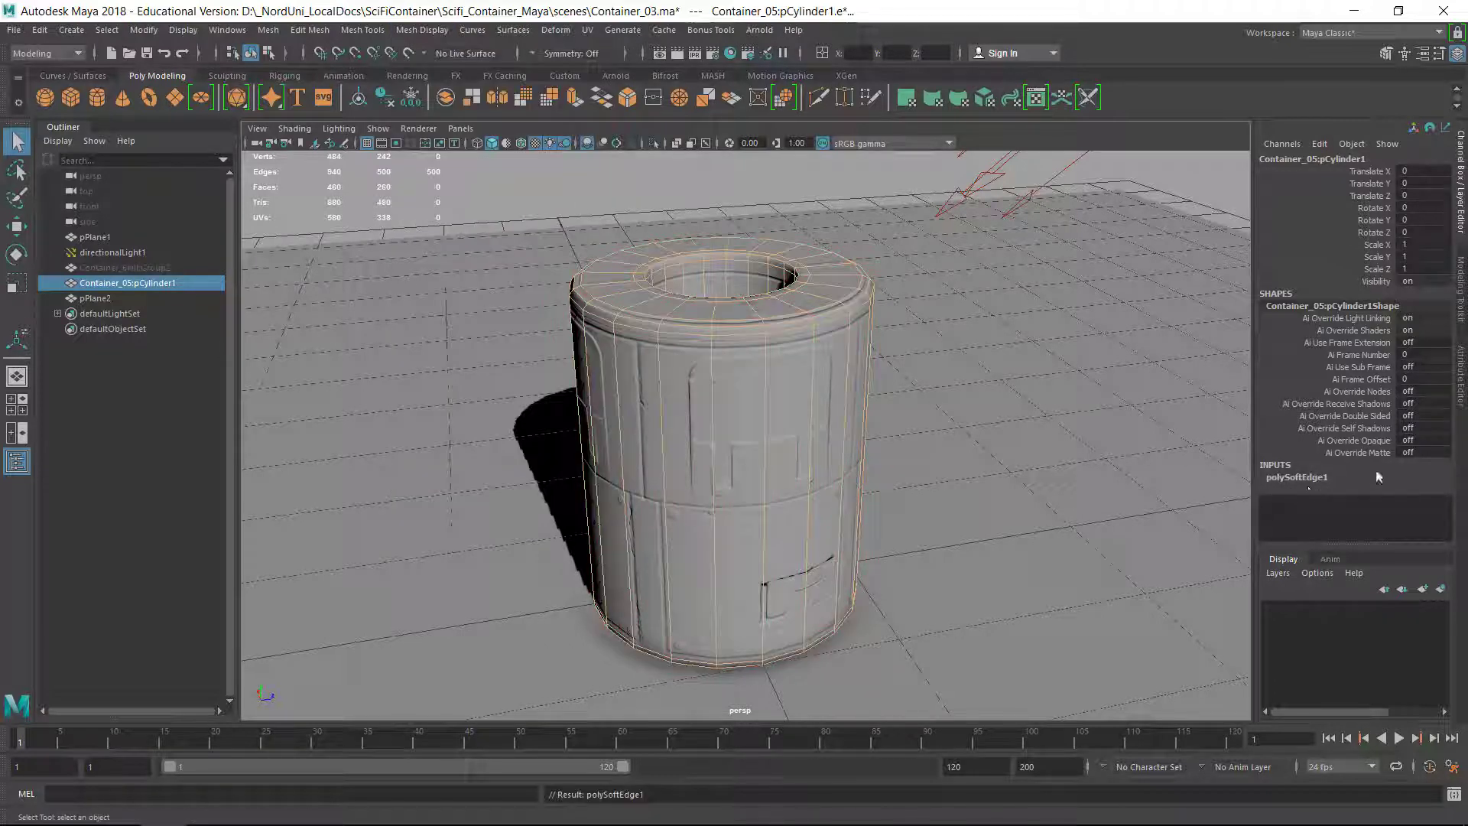
left_click(841, 173)
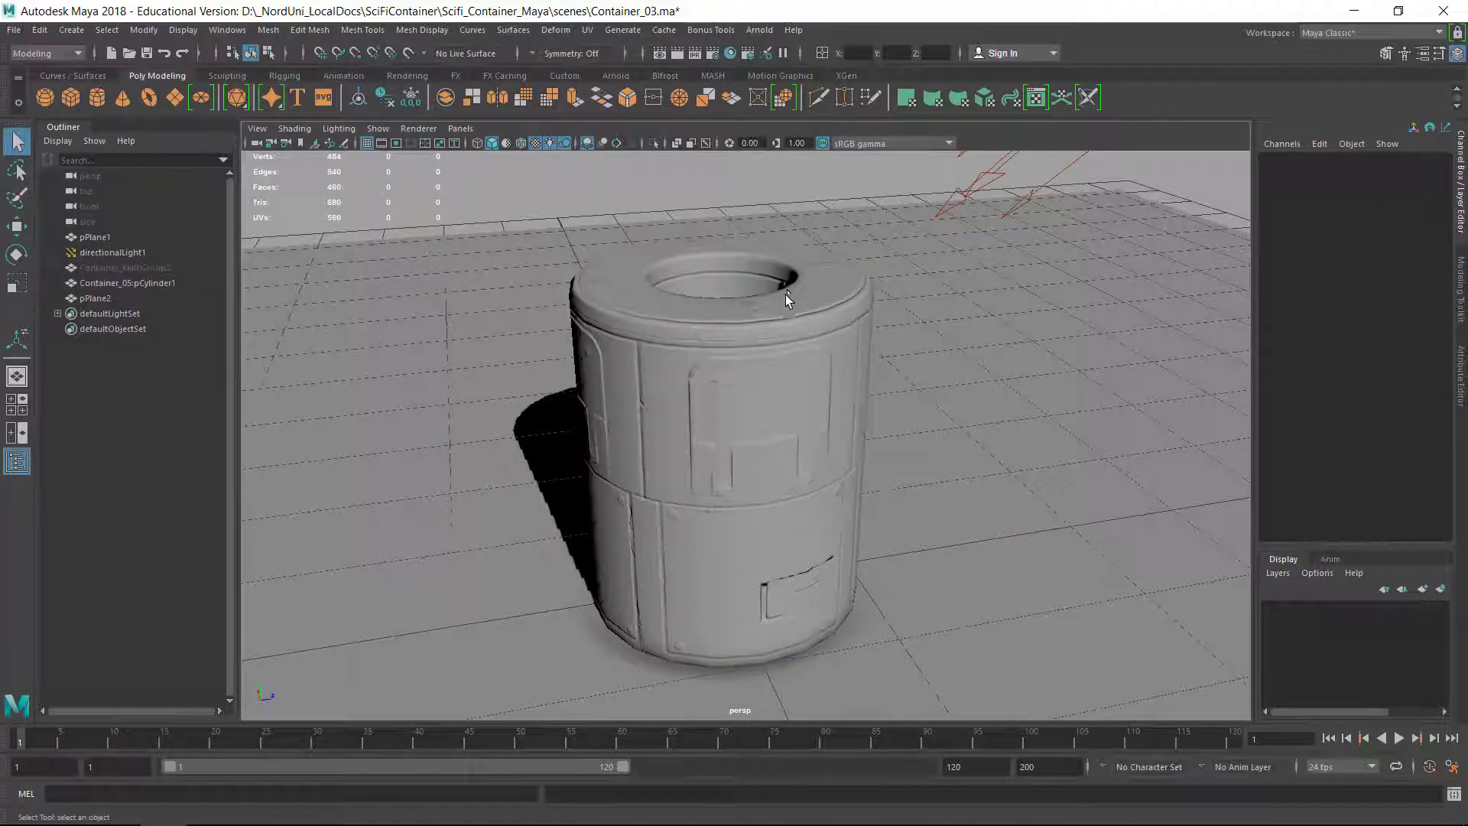
Export only the container cylinder as an OBJ file named Container_low.obj in the project's scenes folder
left_click(787, 296)
left_click(35, 32)
mouse_move(15, 32)
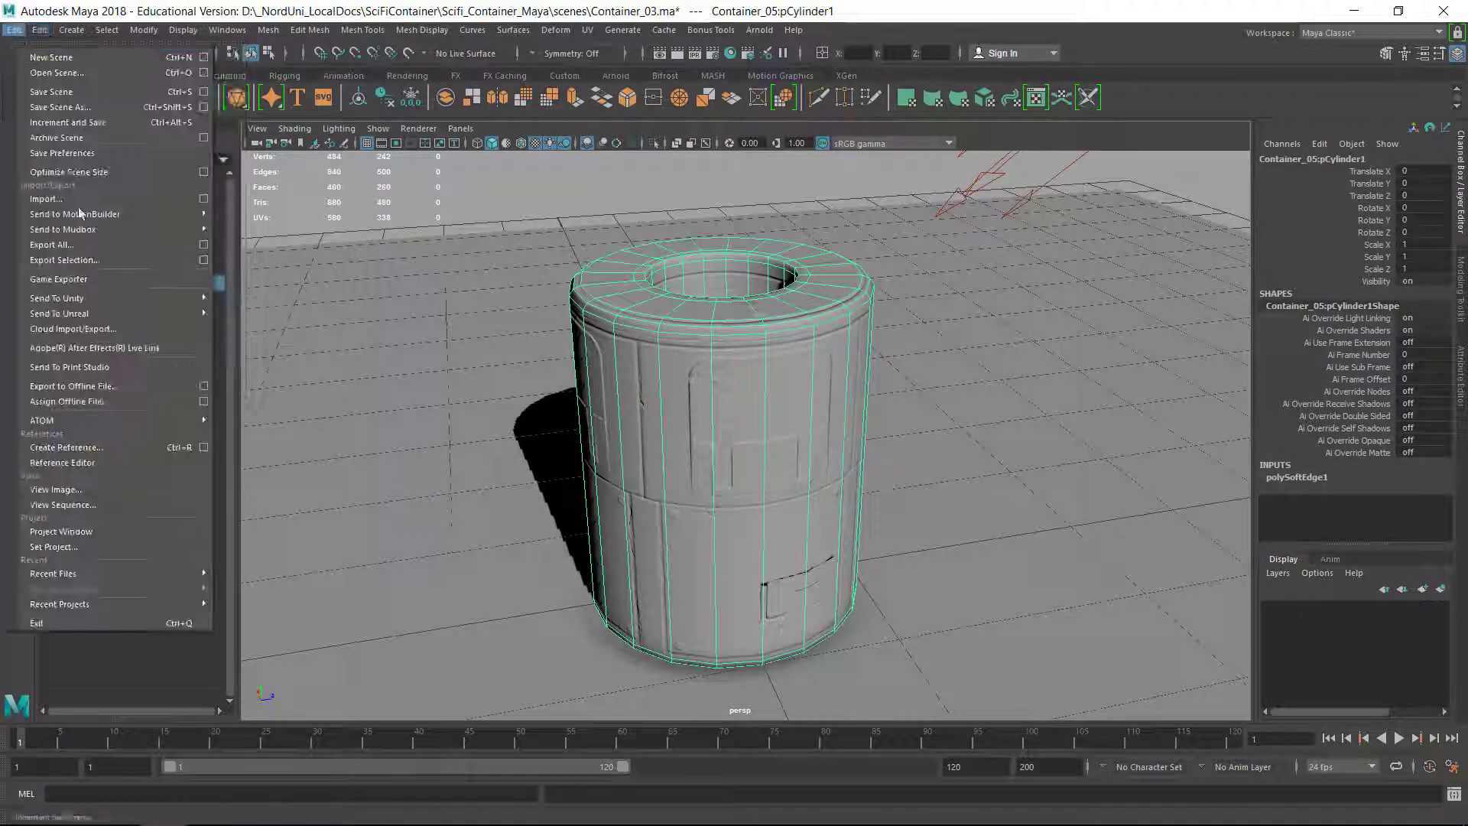
left_click(103, 260)
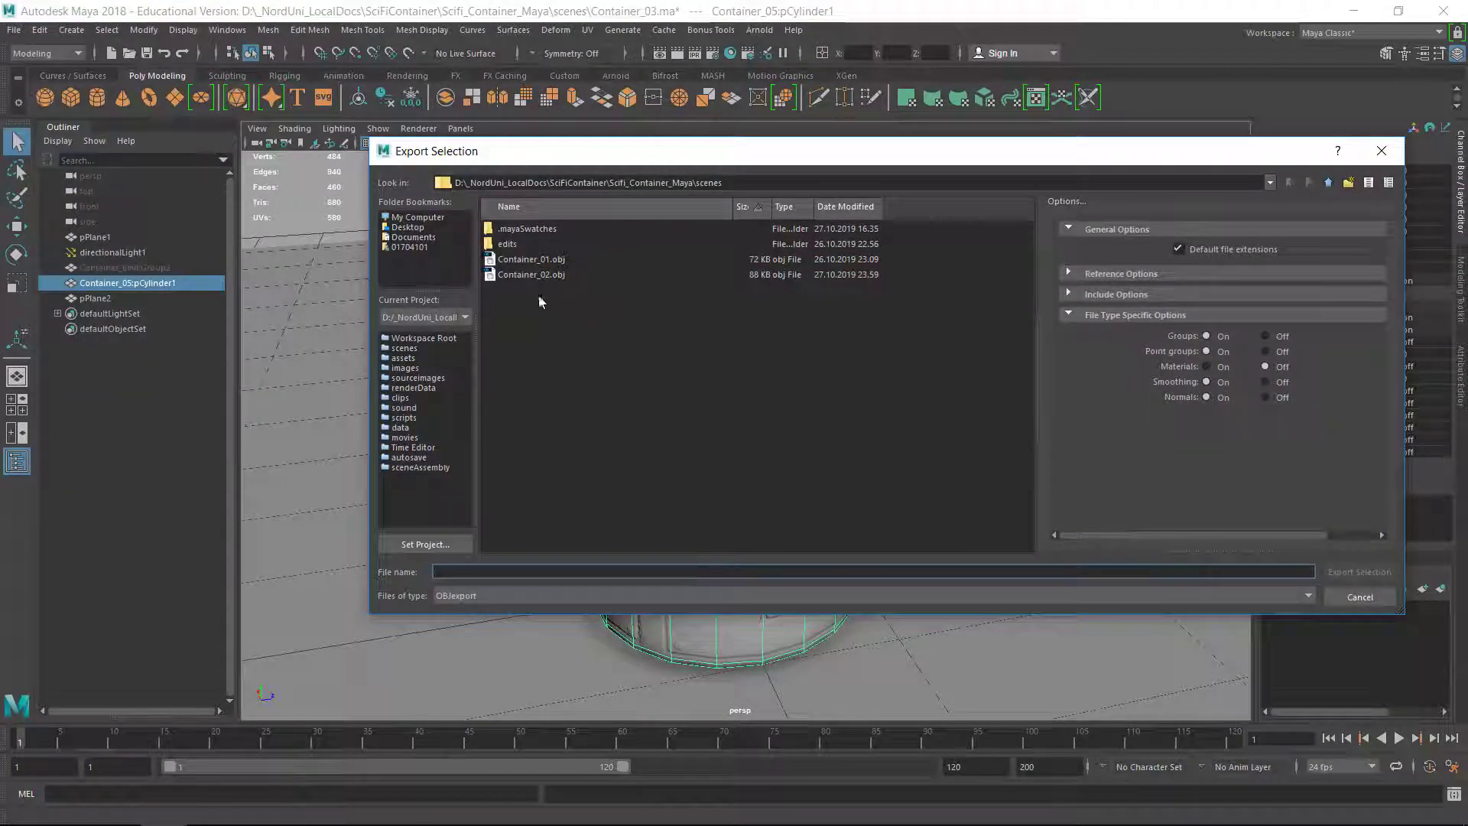
left_click(535, 276)
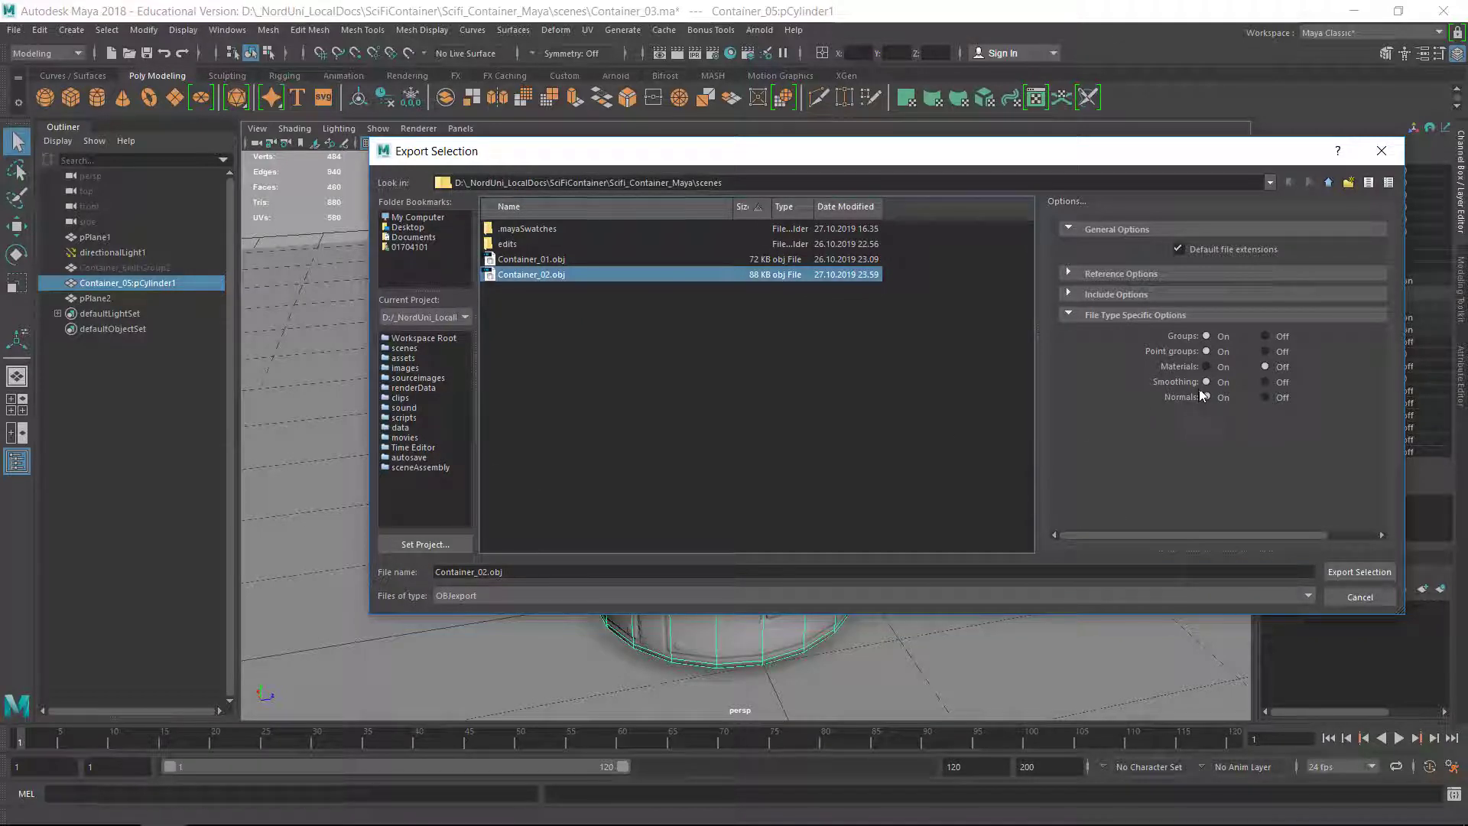
left_click(488, 572)
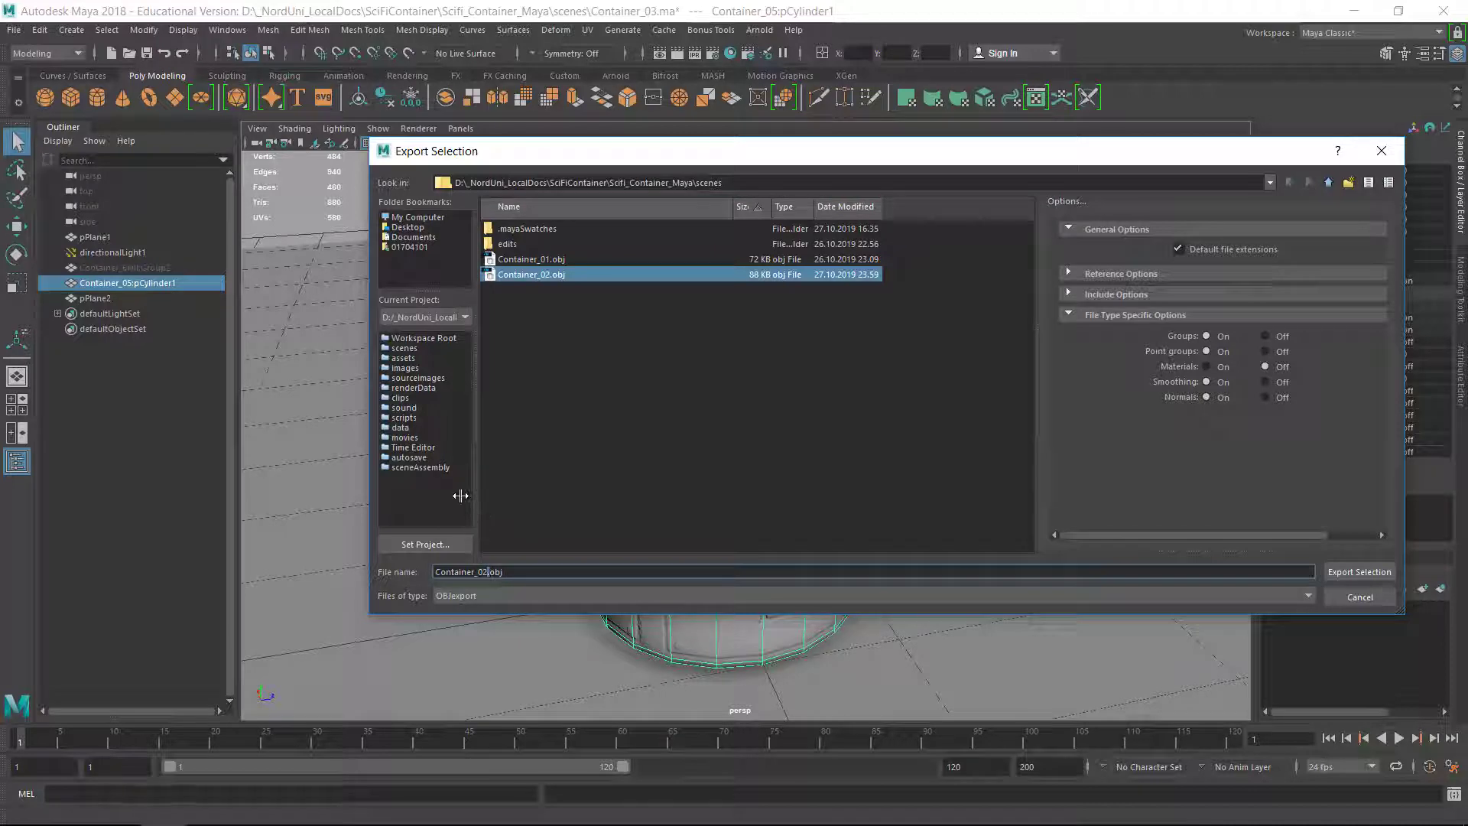
key("BackSpace")
key("BackSpace")
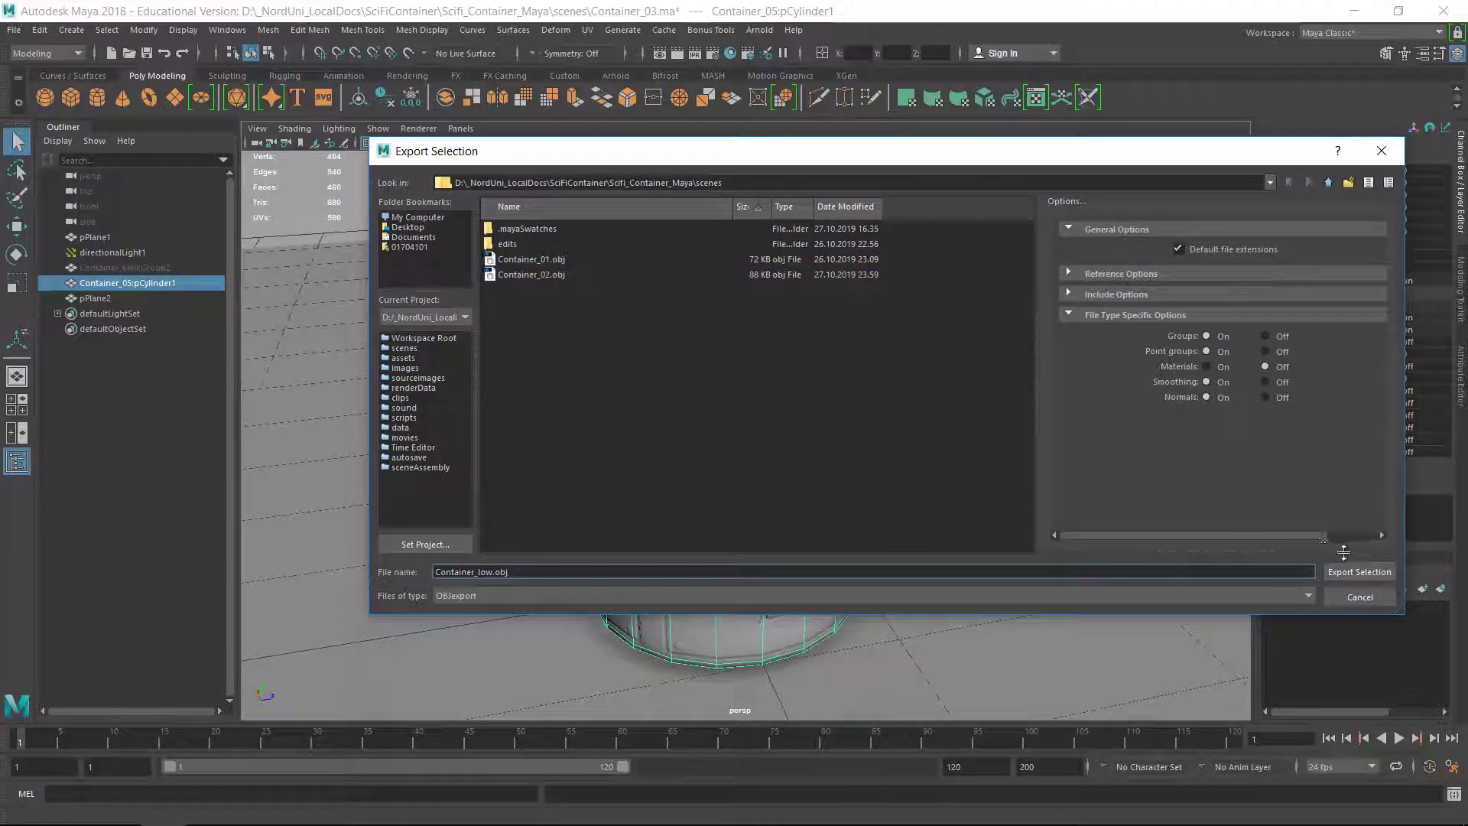
left_click(1359, 572)
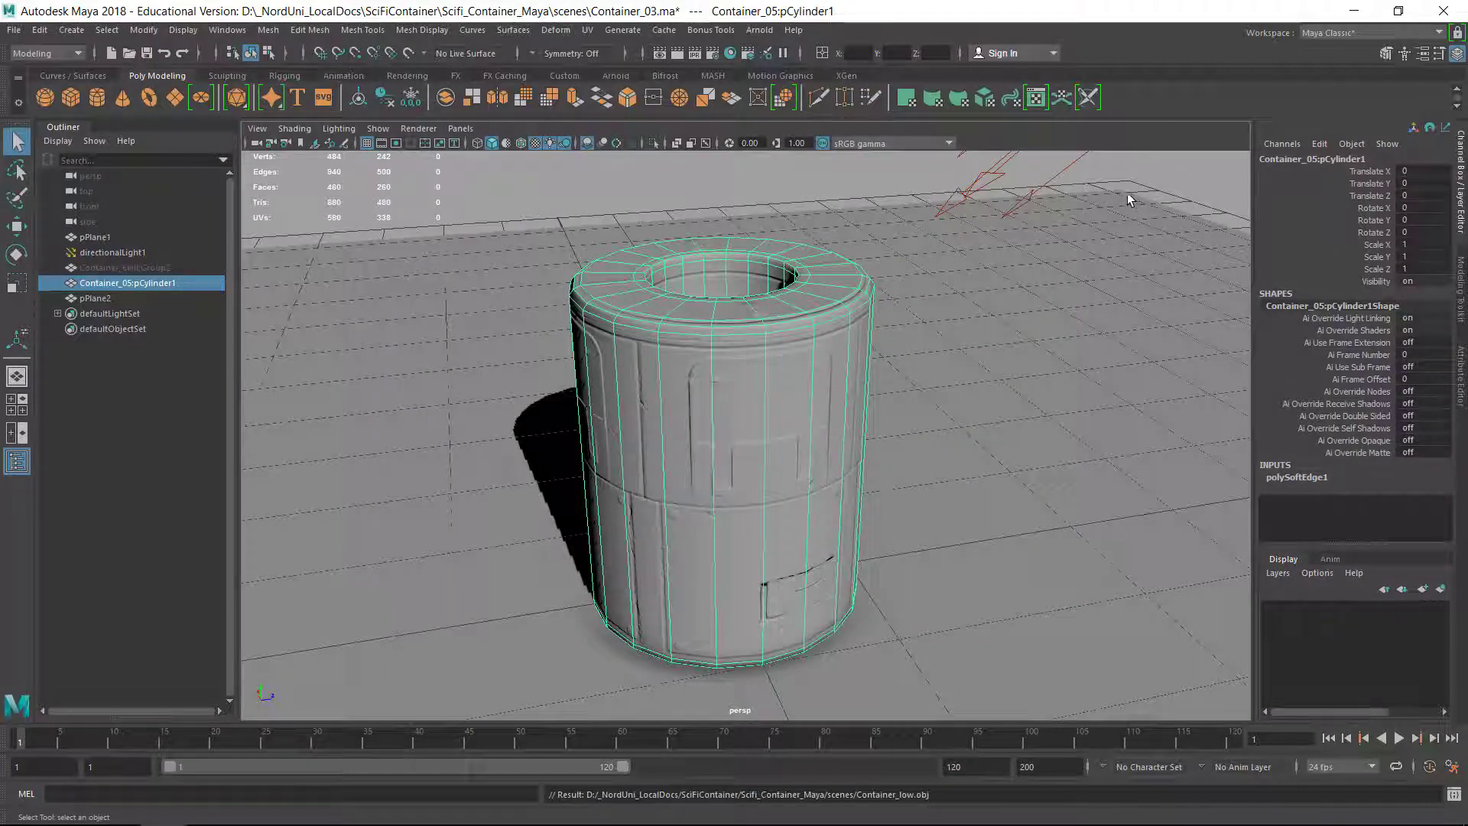
Switch to Sketchfab and add Container_low.obj from the scenes folder to the new model upload
key("alt+Tab")
left_click(564, 337)
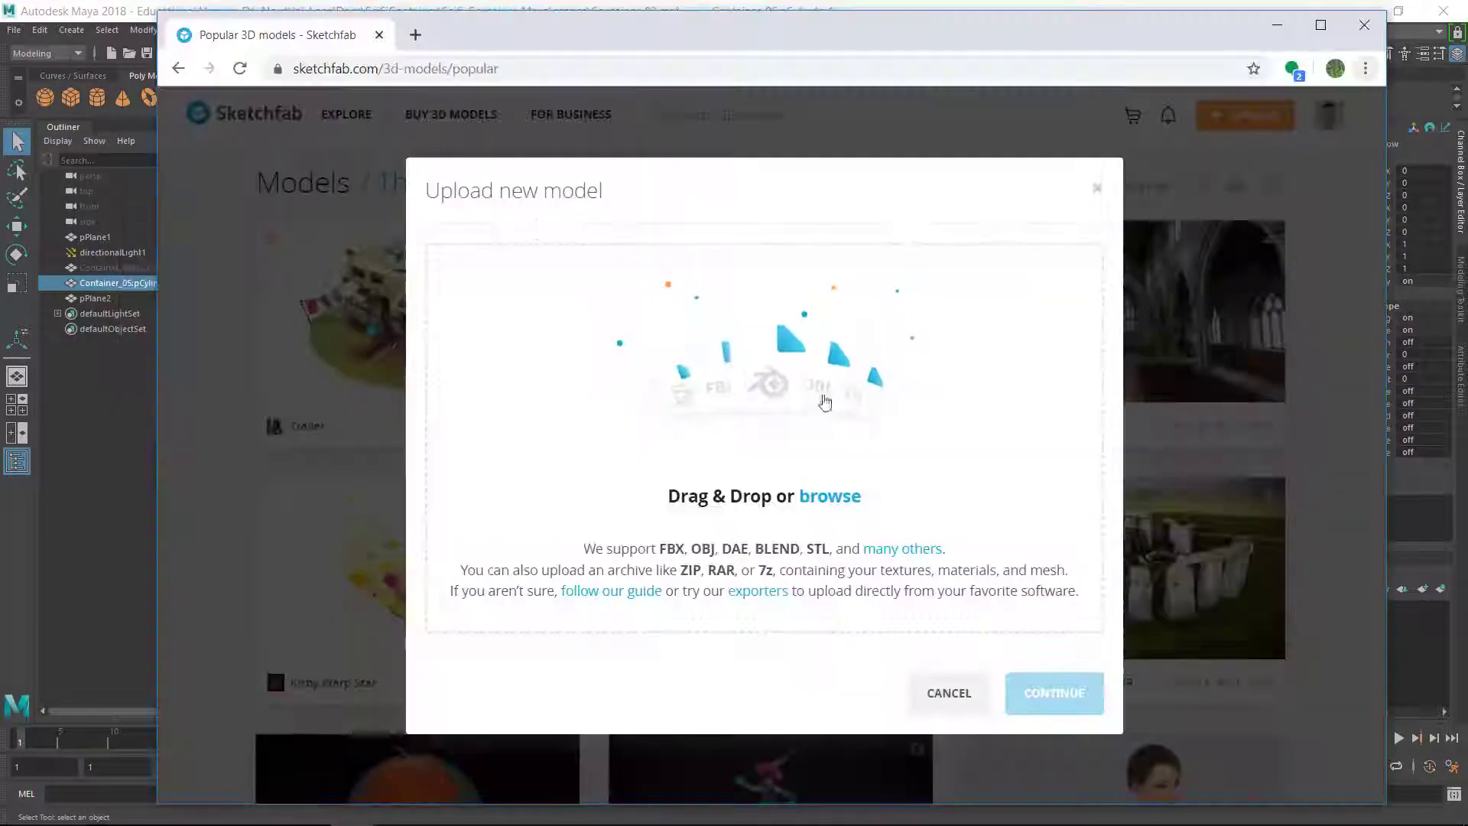
key("alt+Tab")
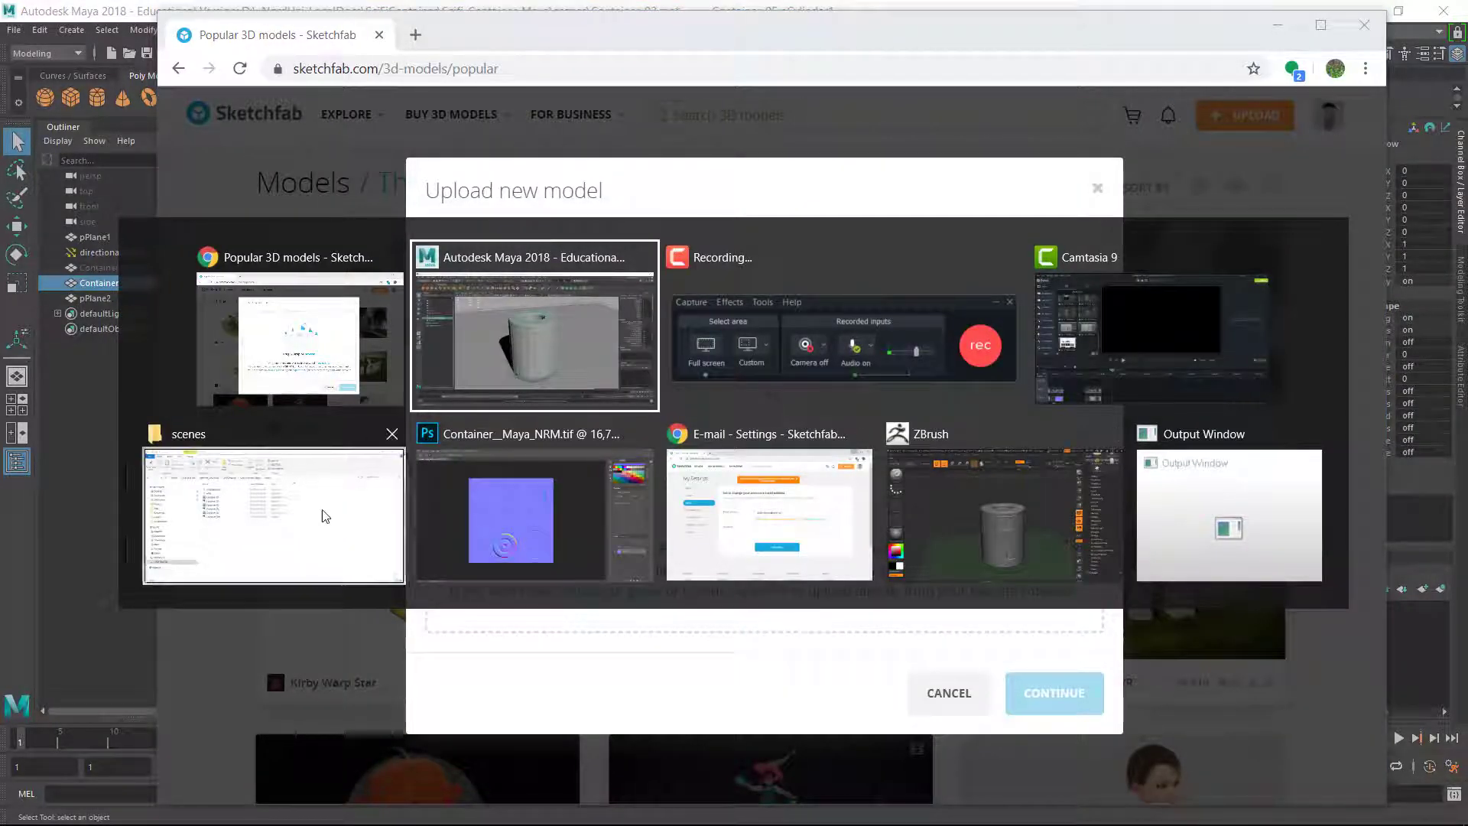
left_click(334, 494)
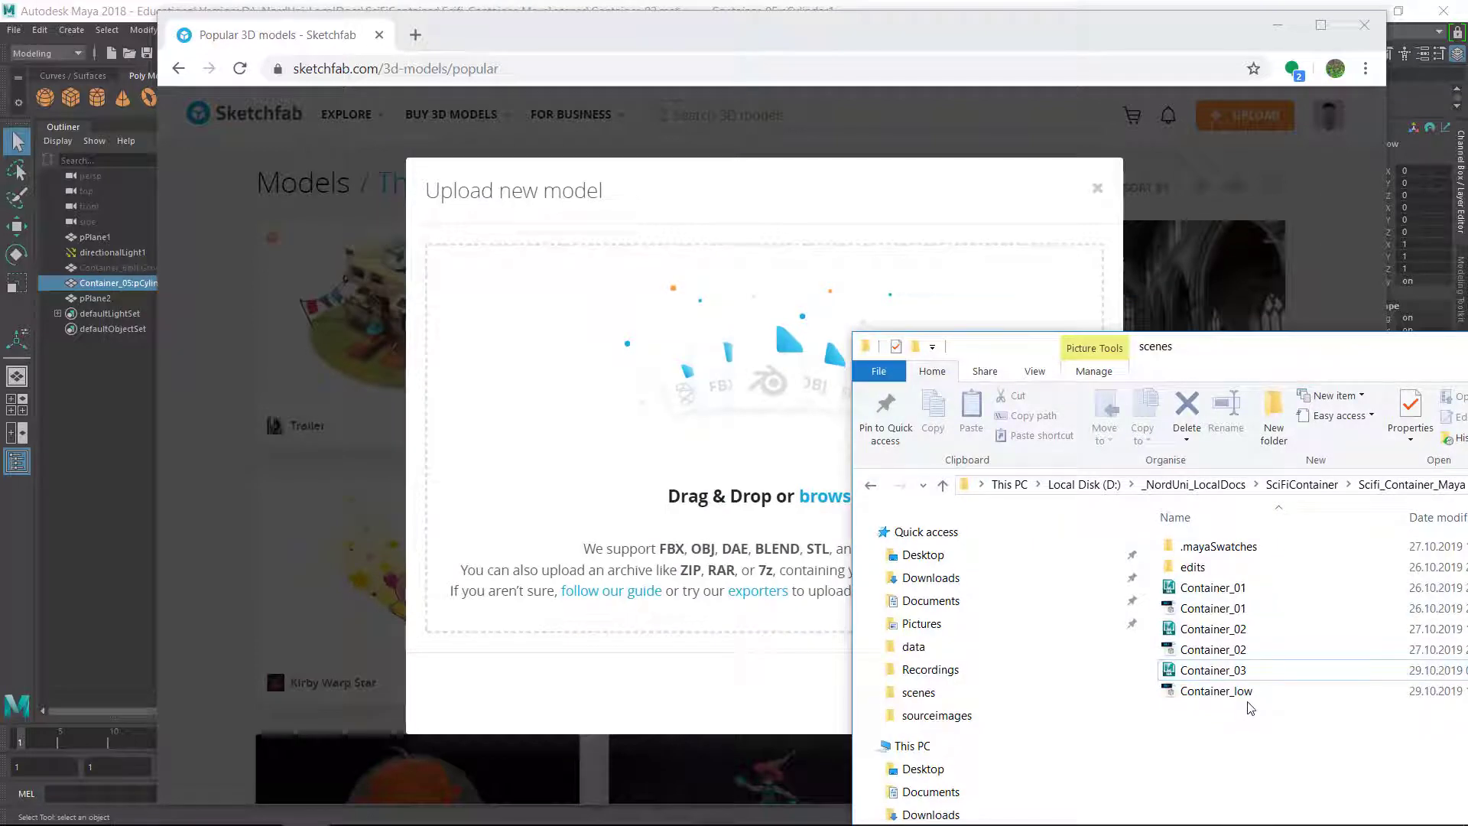
left_click(1212, 699)
mouse_move(1190, 702)
left_mouse_down()
mouse_move(741, 508)
mouse_move(837, 501)
left_mouse_up()
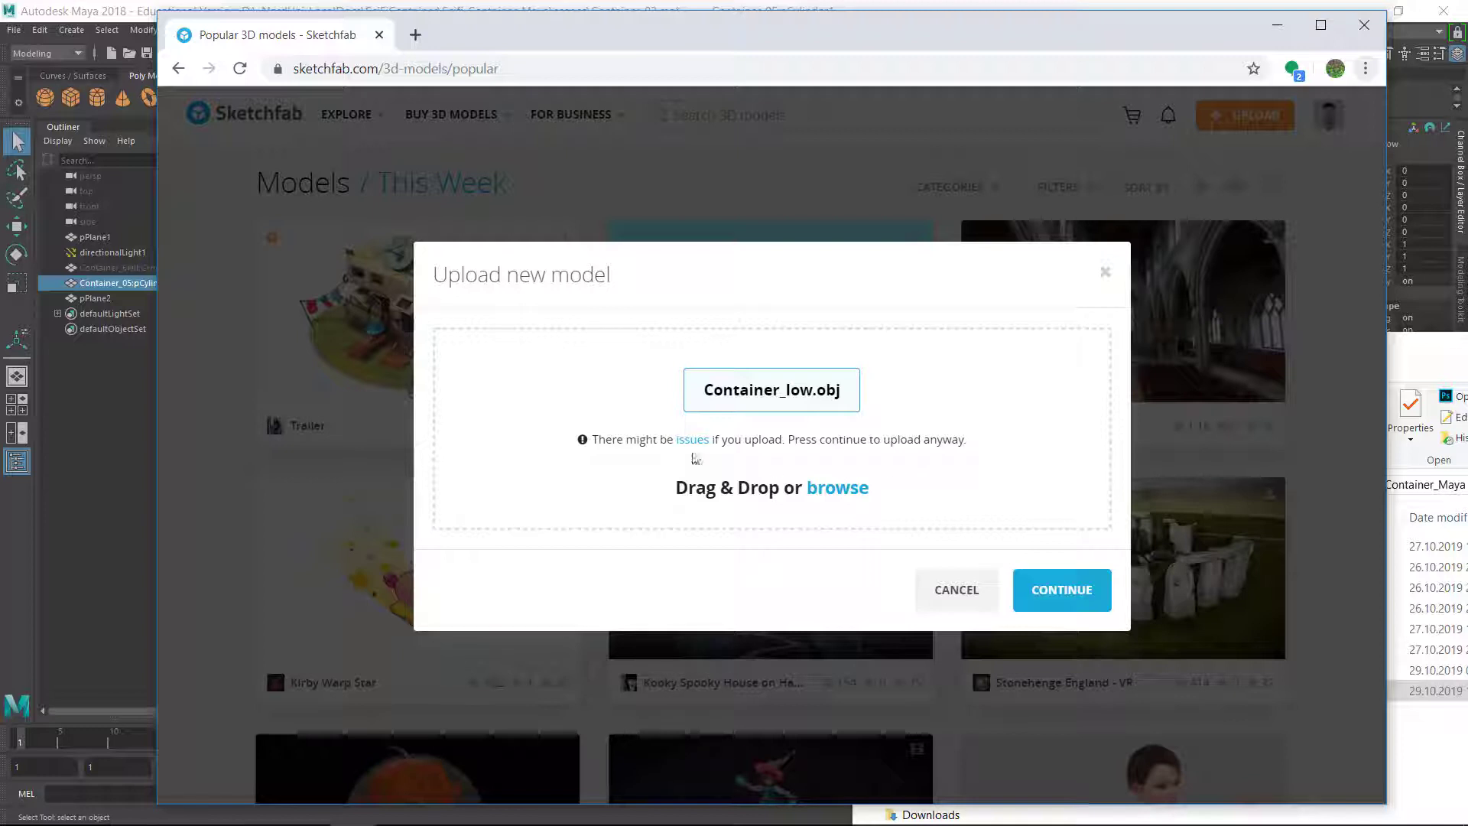
Check the potential issues reported for Container_low.obj and continue with its upload
left_click(693, 440)
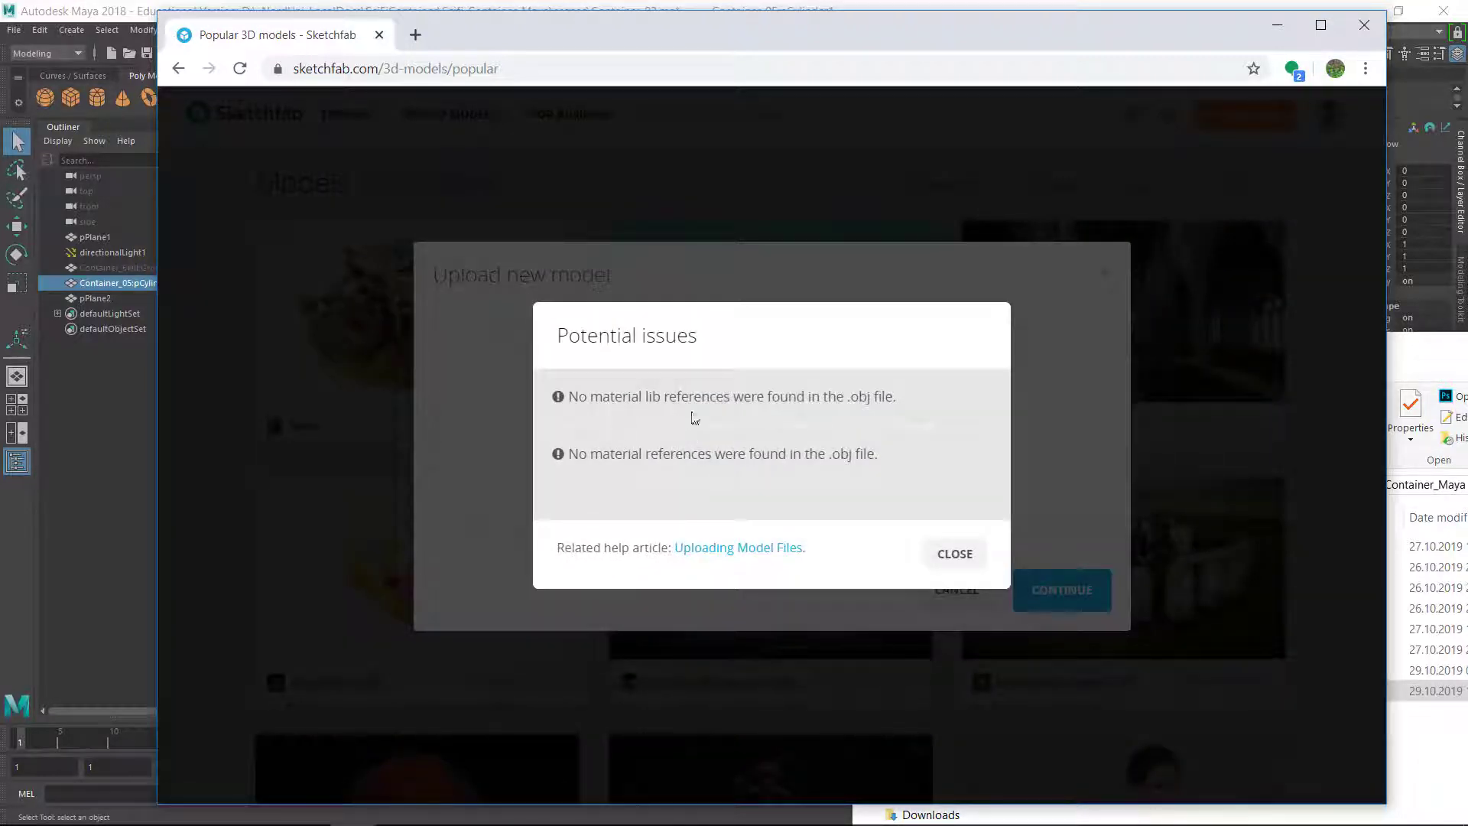
left_click(930, 558)
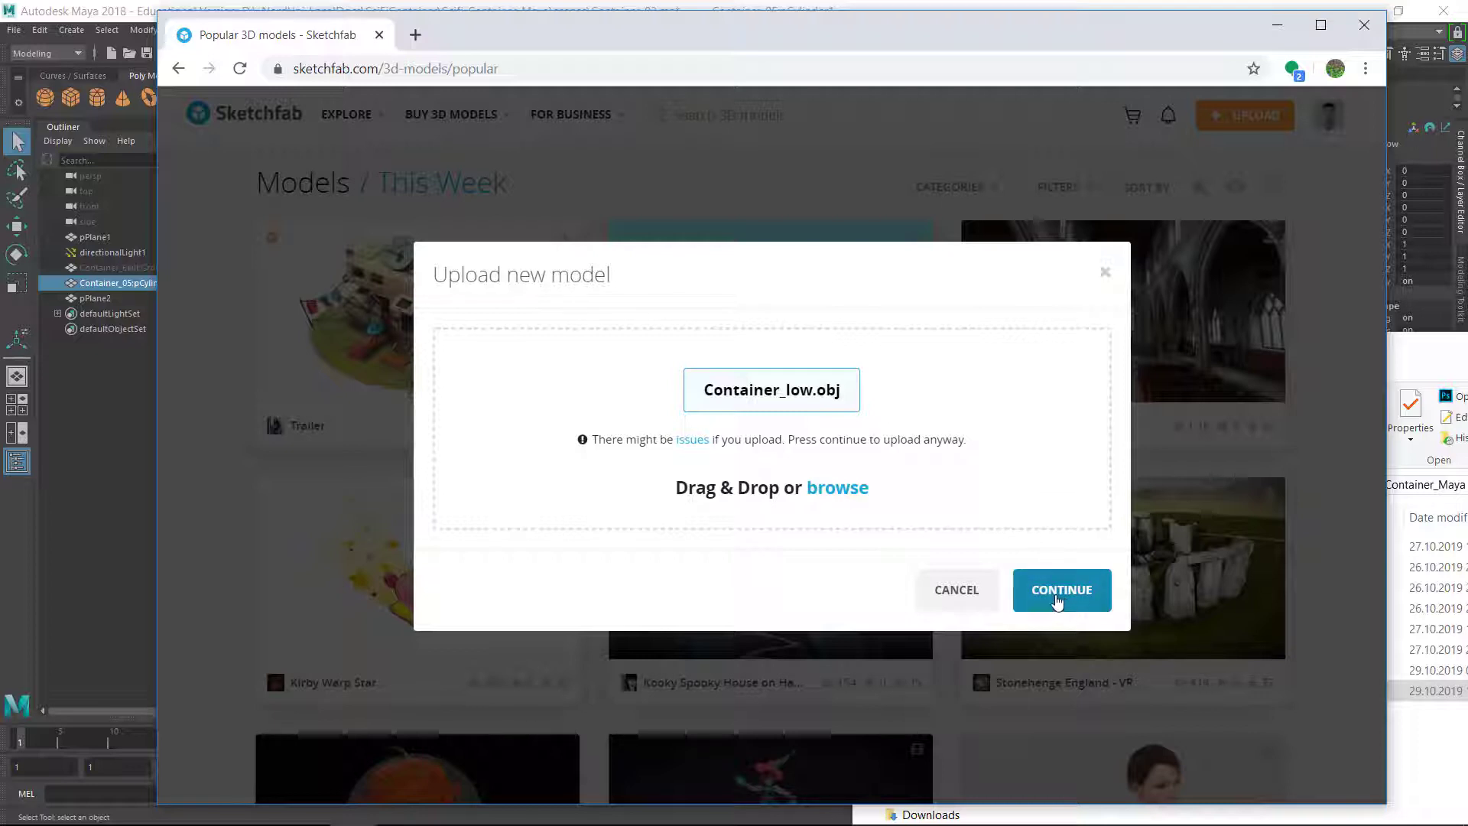
left_click(1058, 601)
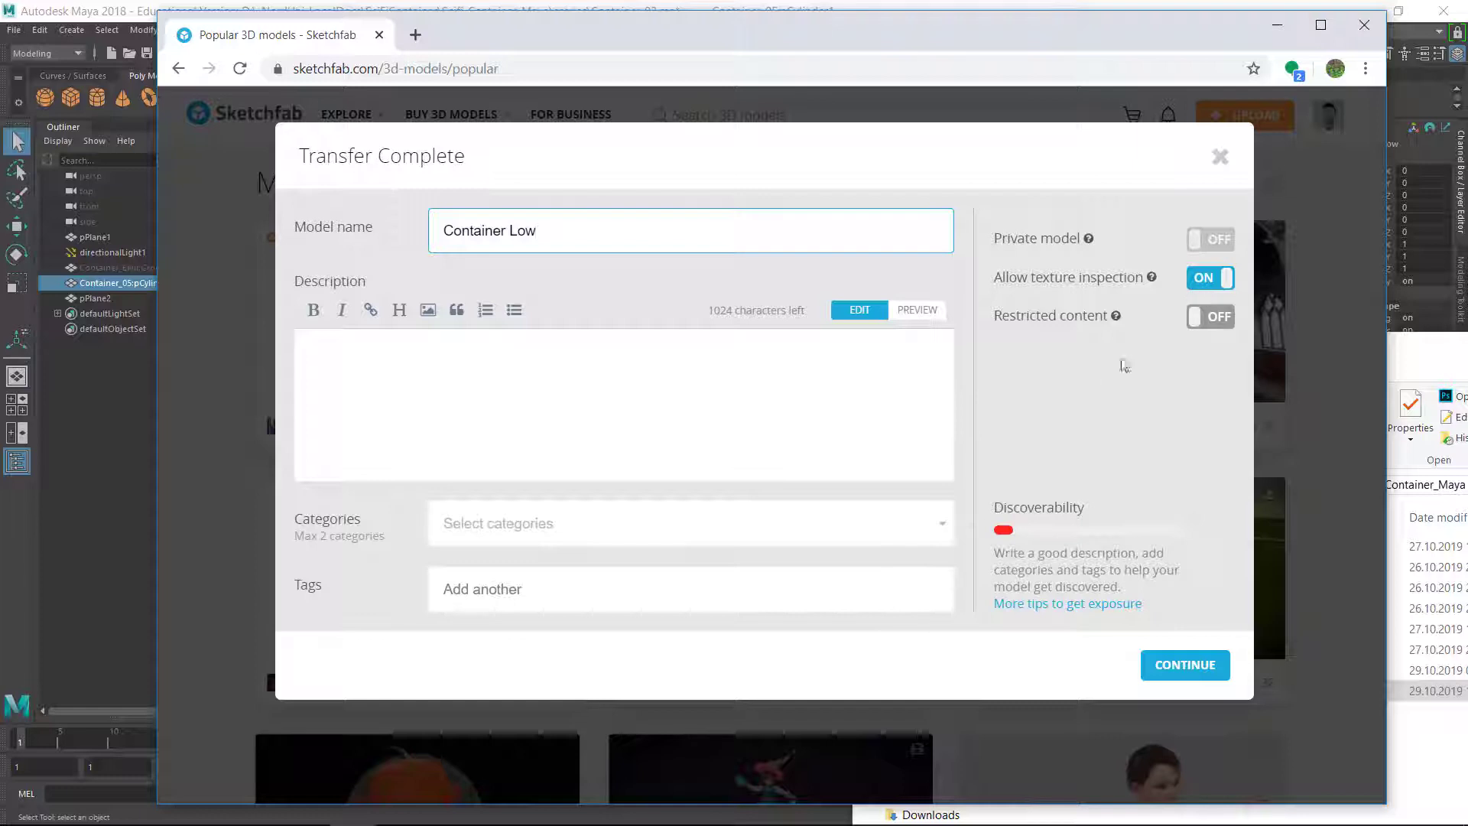
Read the help article on private models, including how to make a model private, and close it
left_click(1089, 240)
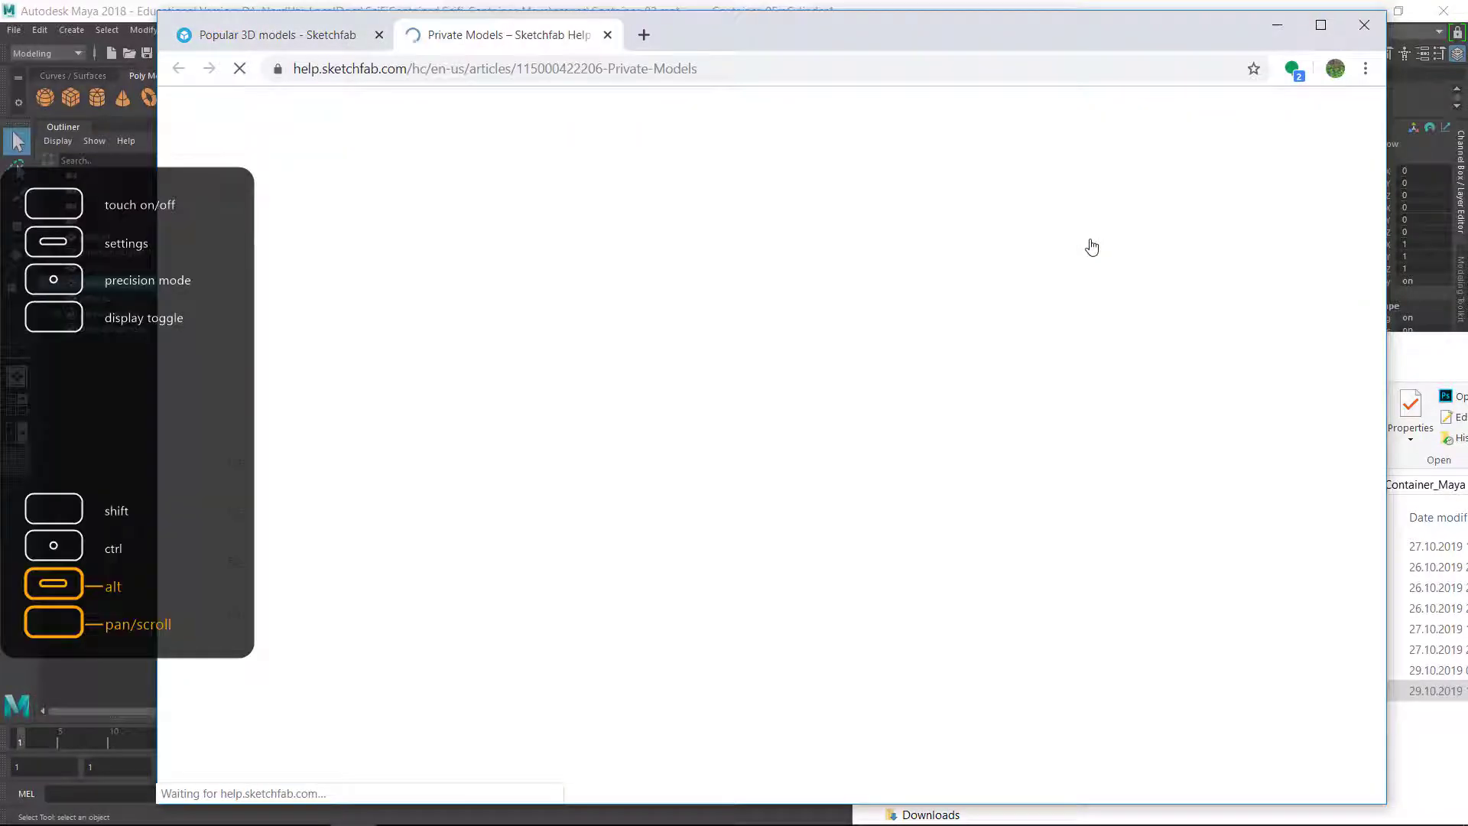
scroll(663, 303, "down", 1)
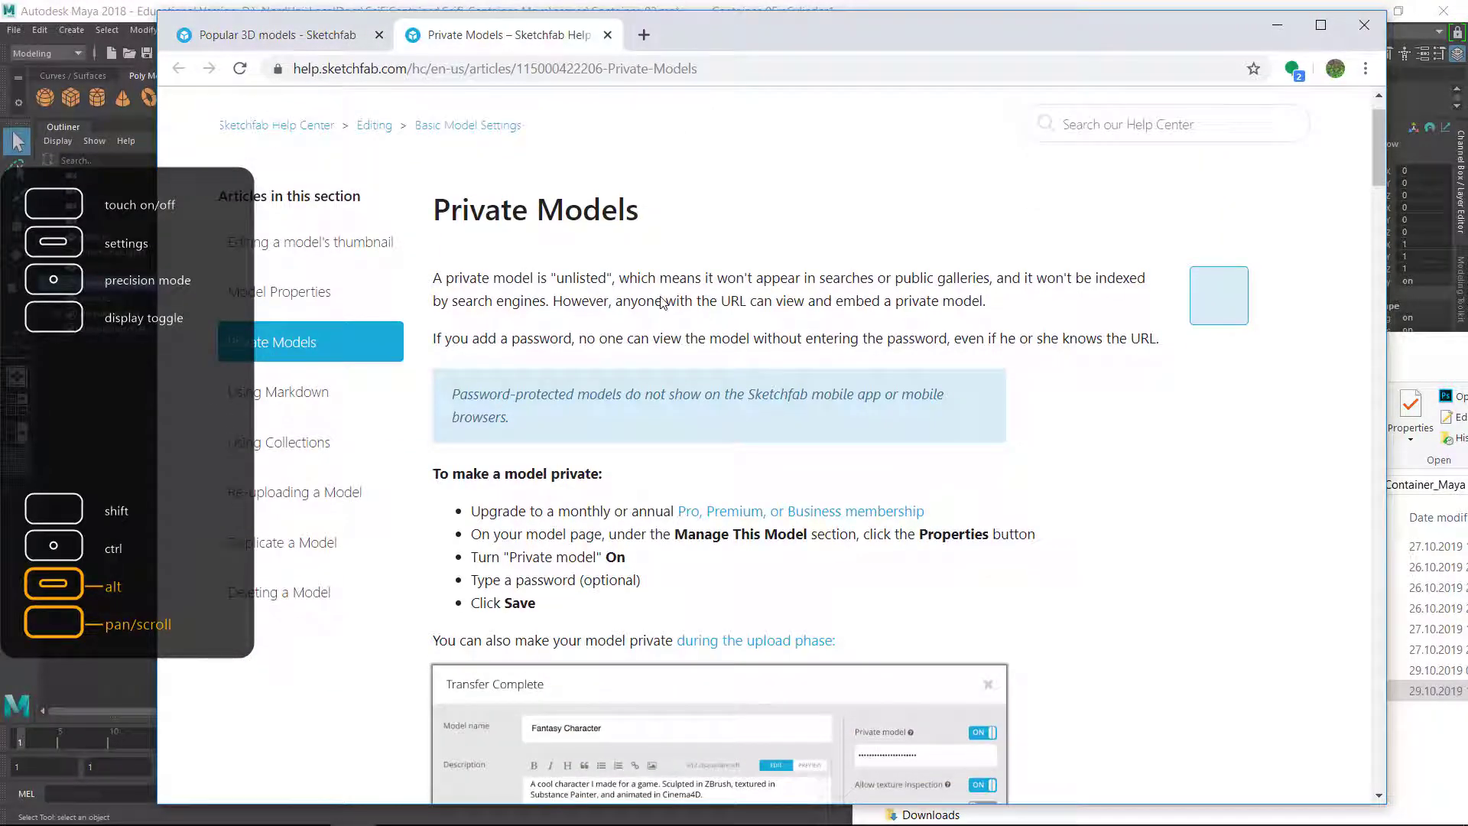
scroll(662, 303, "down", 1)
scroll(663, 303, "down", 1)
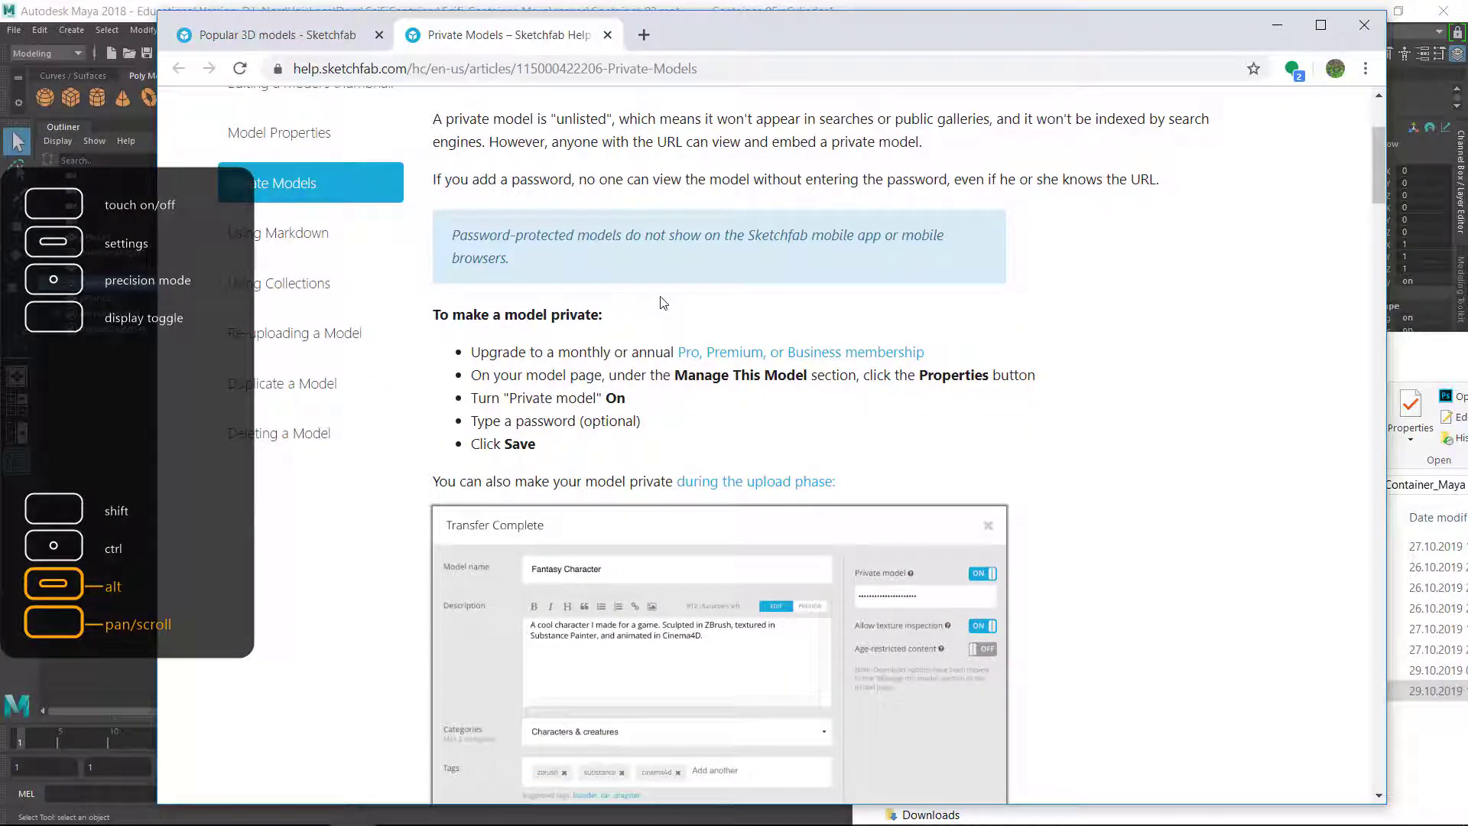
scroll(663, 303, "down", 1)
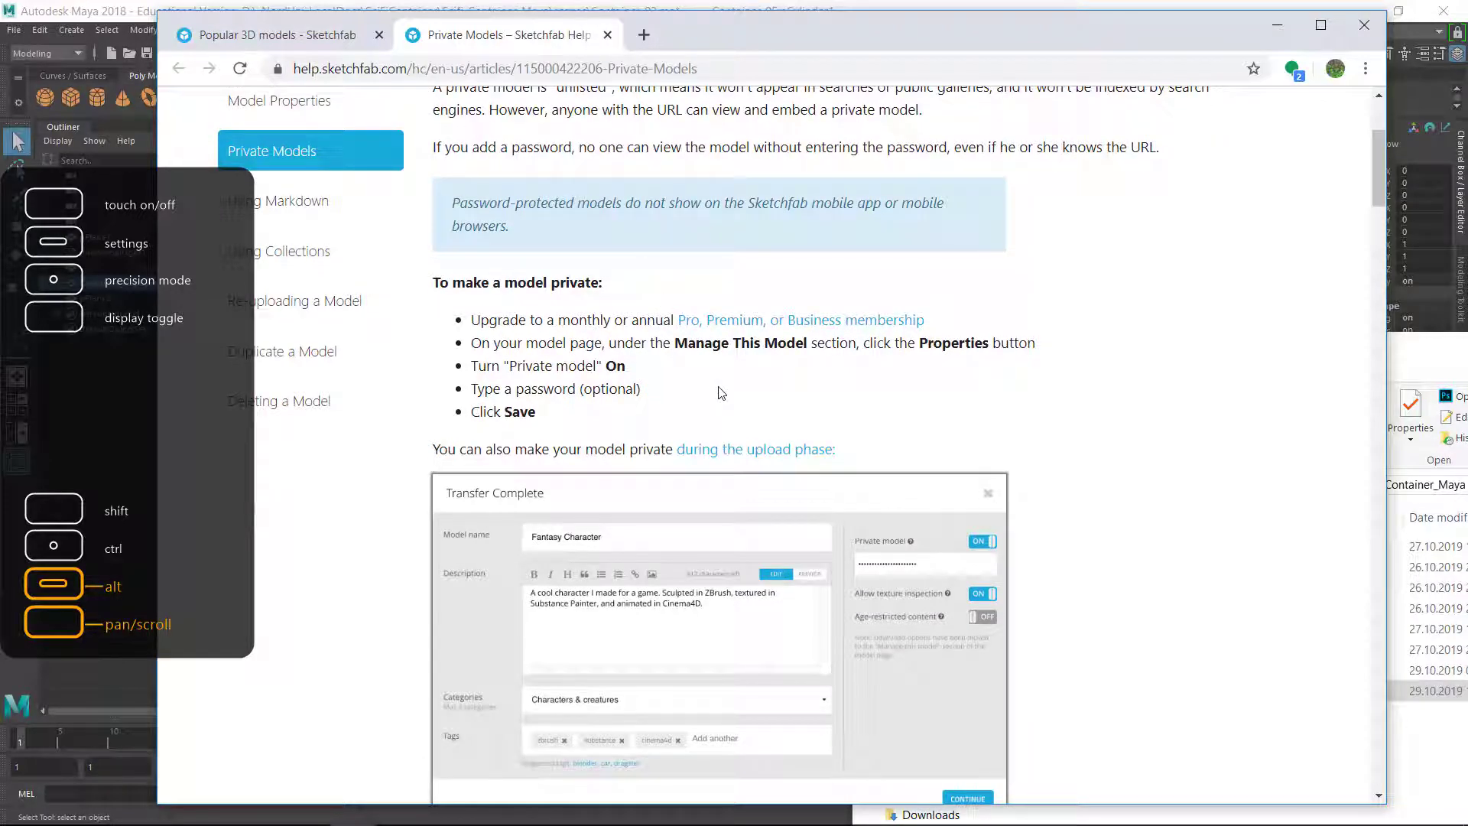
scroll(719, 404, "up", 4)
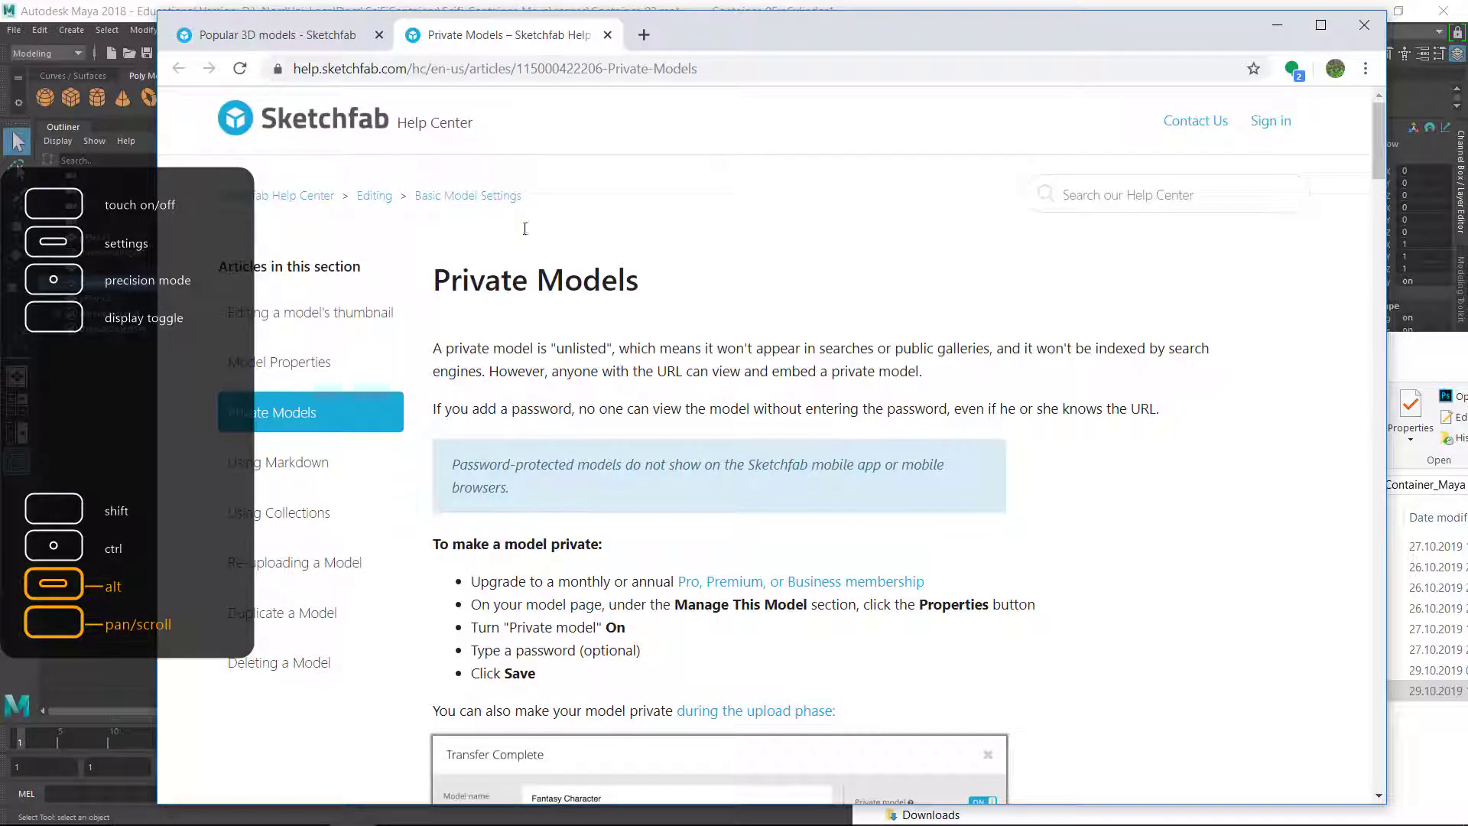
left_click(607, 35)
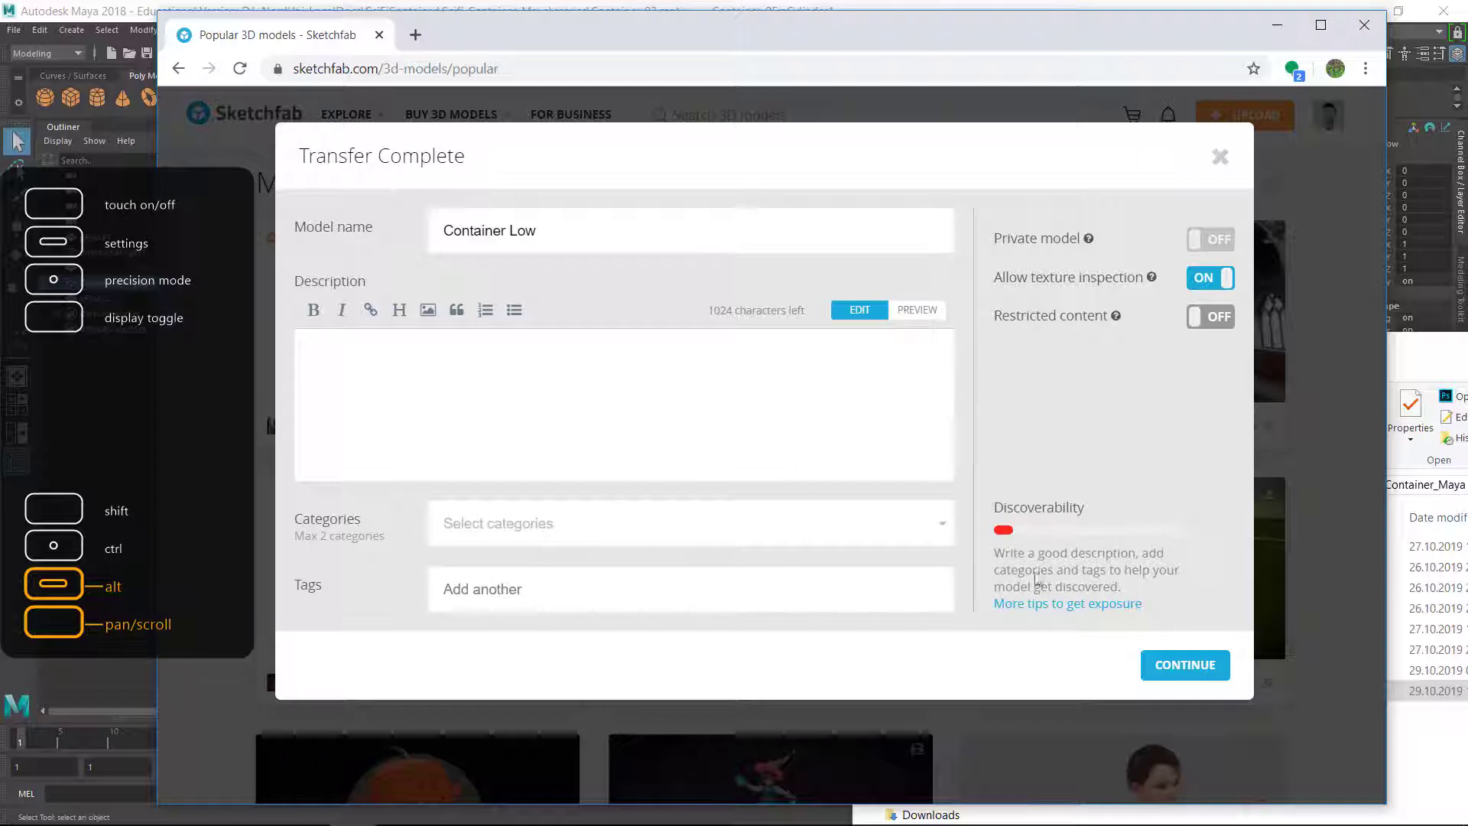
Accept the model details for Container Low and open the model's 3D settings
left_click(1178, 668)
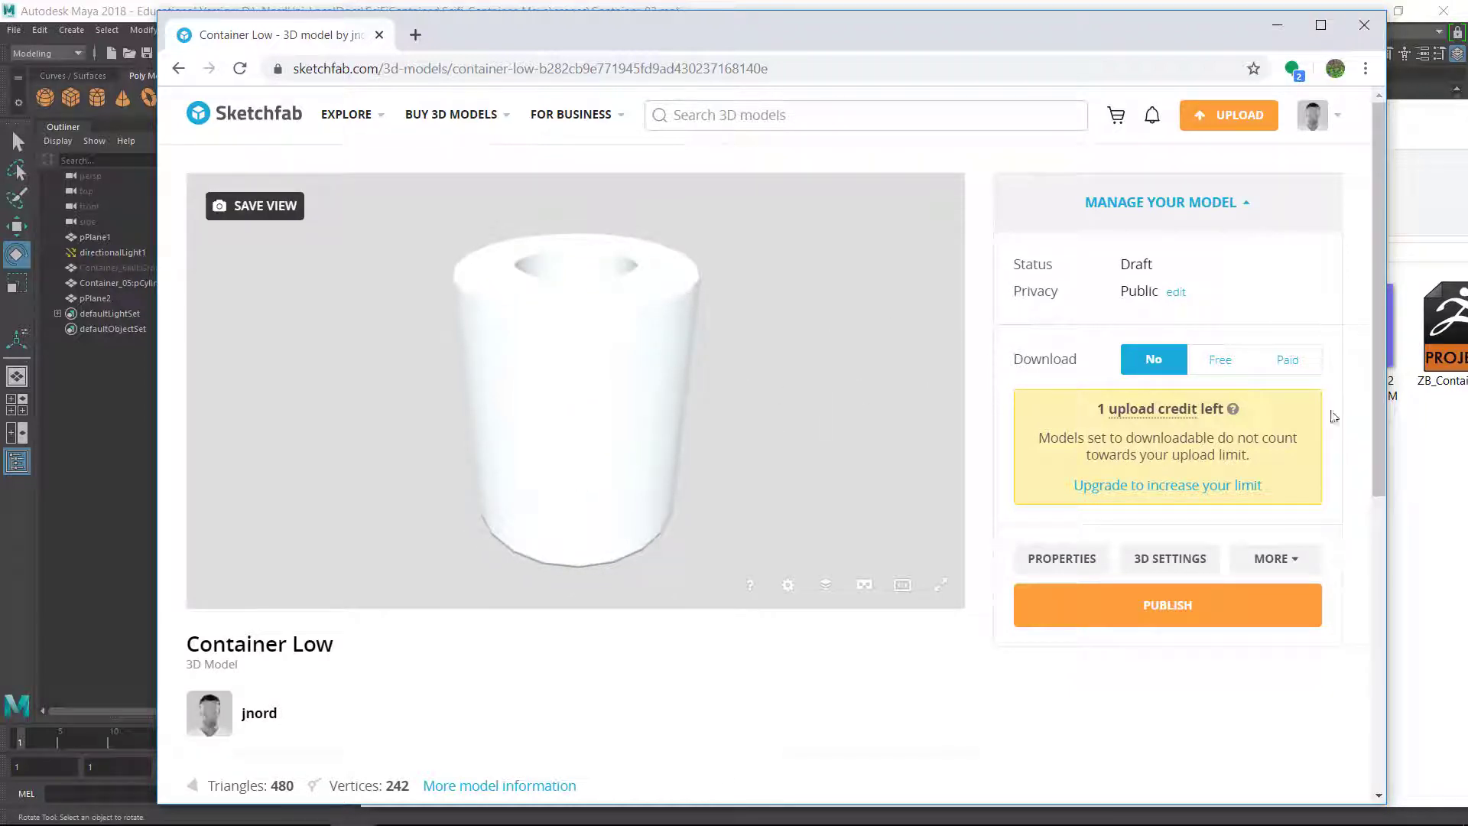
left_click(1191, 564)
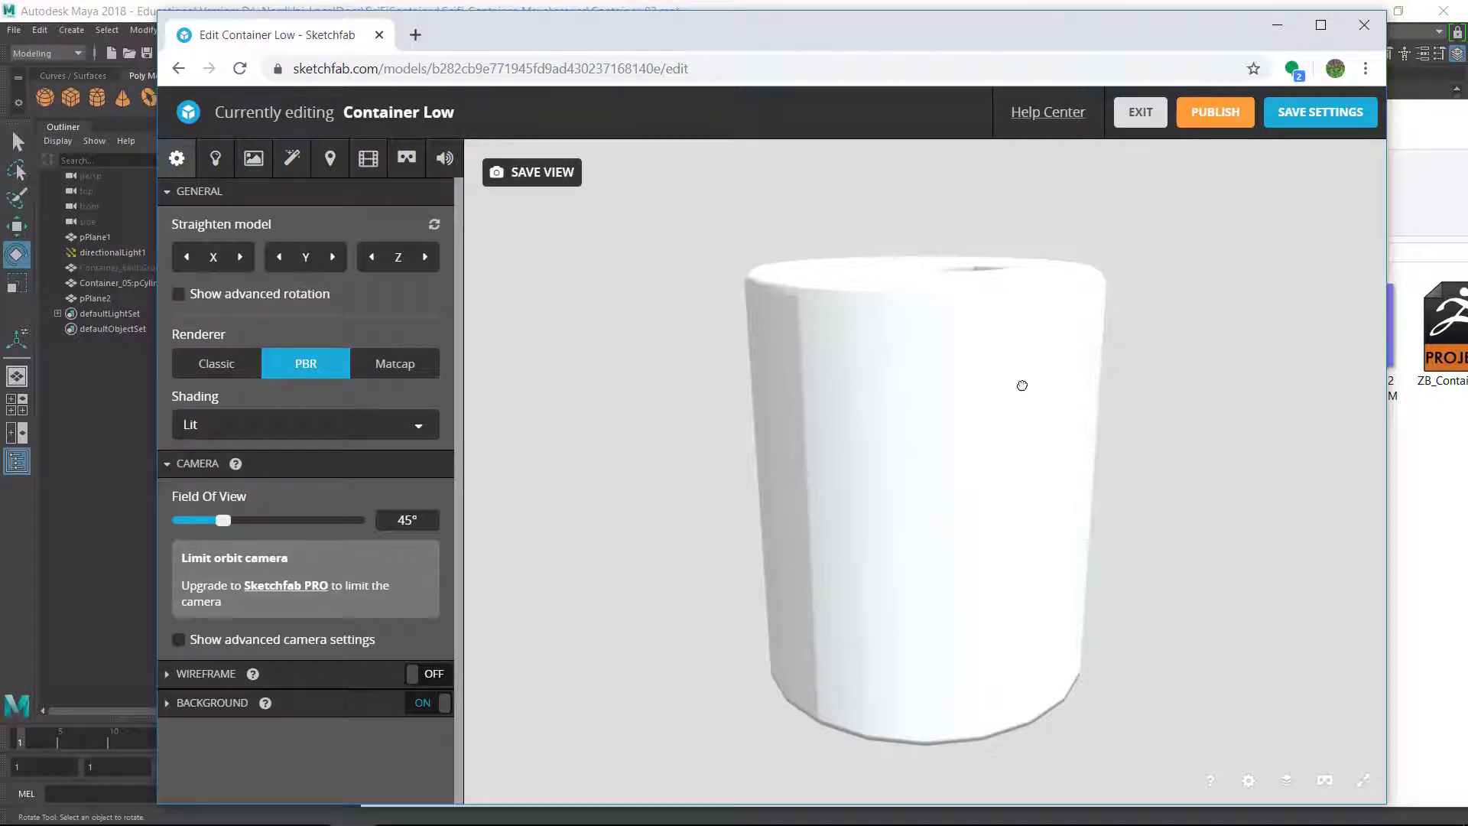
Examine the shading and silhouette of the uploaded container from several angles and distances
mouse_move(1023, 385)
left_mouse_down()
mouse_move(1134, 387)
mouse_move(1154, 318)
mouse_move(1137, 324)
mouse_move(1152, 365)
mouse_move(1121, 397)
mouse_move(1163, 347)
mouse_move(1134, 400)
mouse_move(1137, 367)
mouse_move(1125, 391)
left_mouse_up()
scroll(1117, 352, "down", 4)
scroll(1101, 379, "up", 2)
scroll(1135, 384, "down", 1)
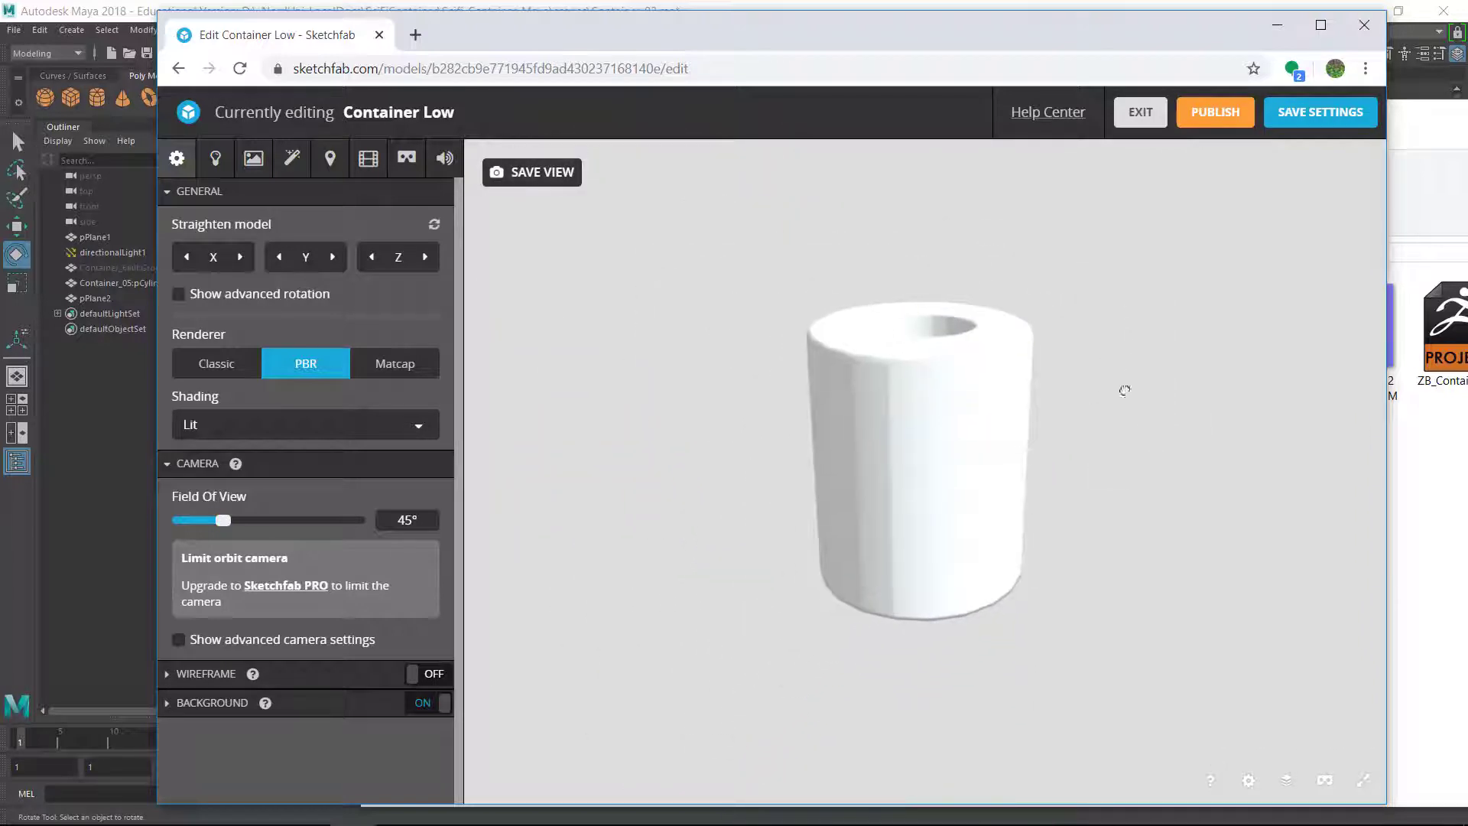
scroll(1131, 348, "down", 1)
scroll(1131, 341, "up", 3)
scroll(1136, 344, "down", 1)
right_click_drag(1140, 346, 1124, 354)
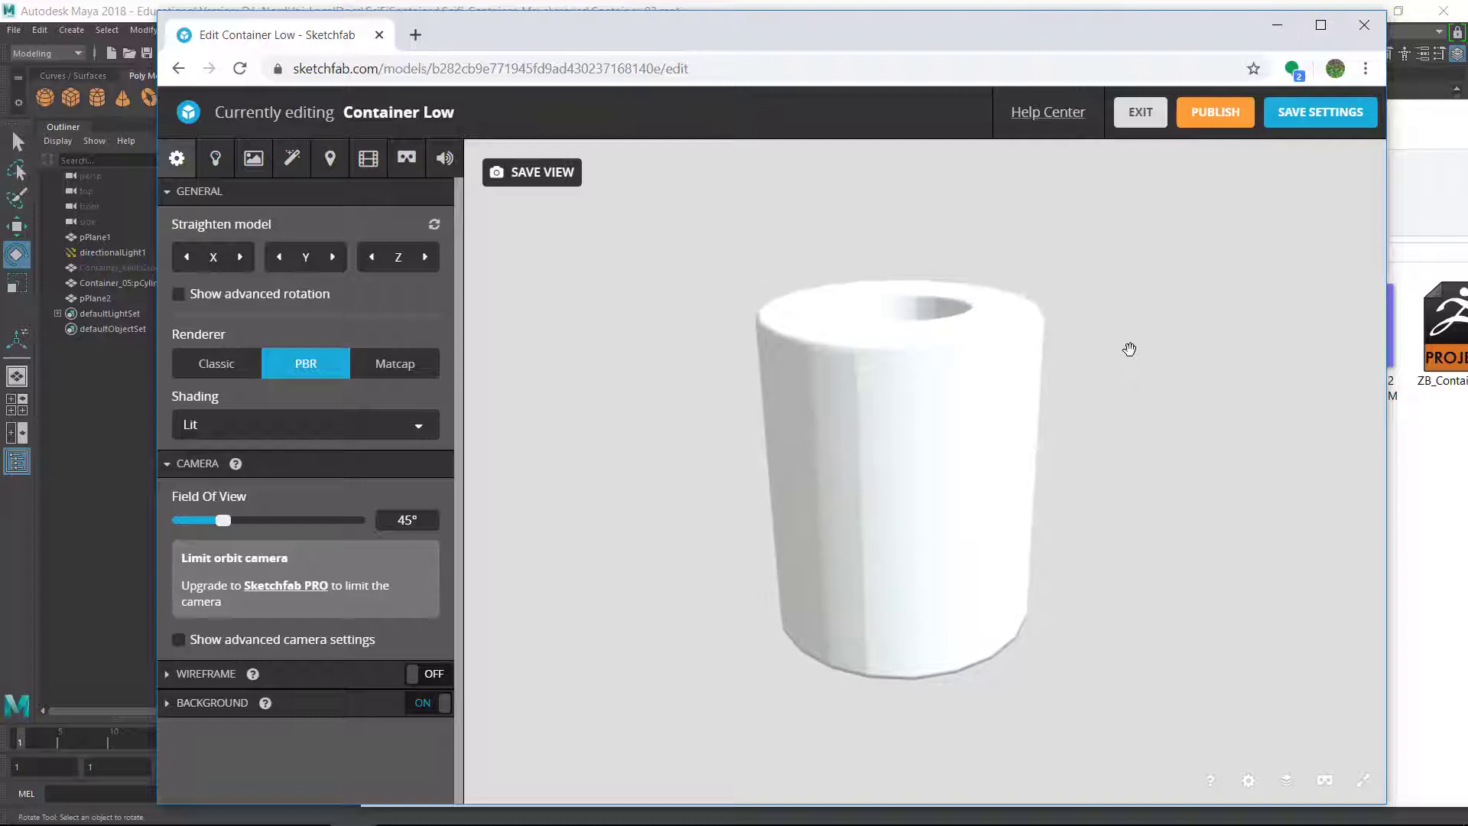
mouse_move(1172, 376)
left_mouse_down()
mouse_move(1144, 377)
mouse_move(1176, 365)
mouse_move(1092, 384)
mouse_move(1115, 367)
left_mouse_up()
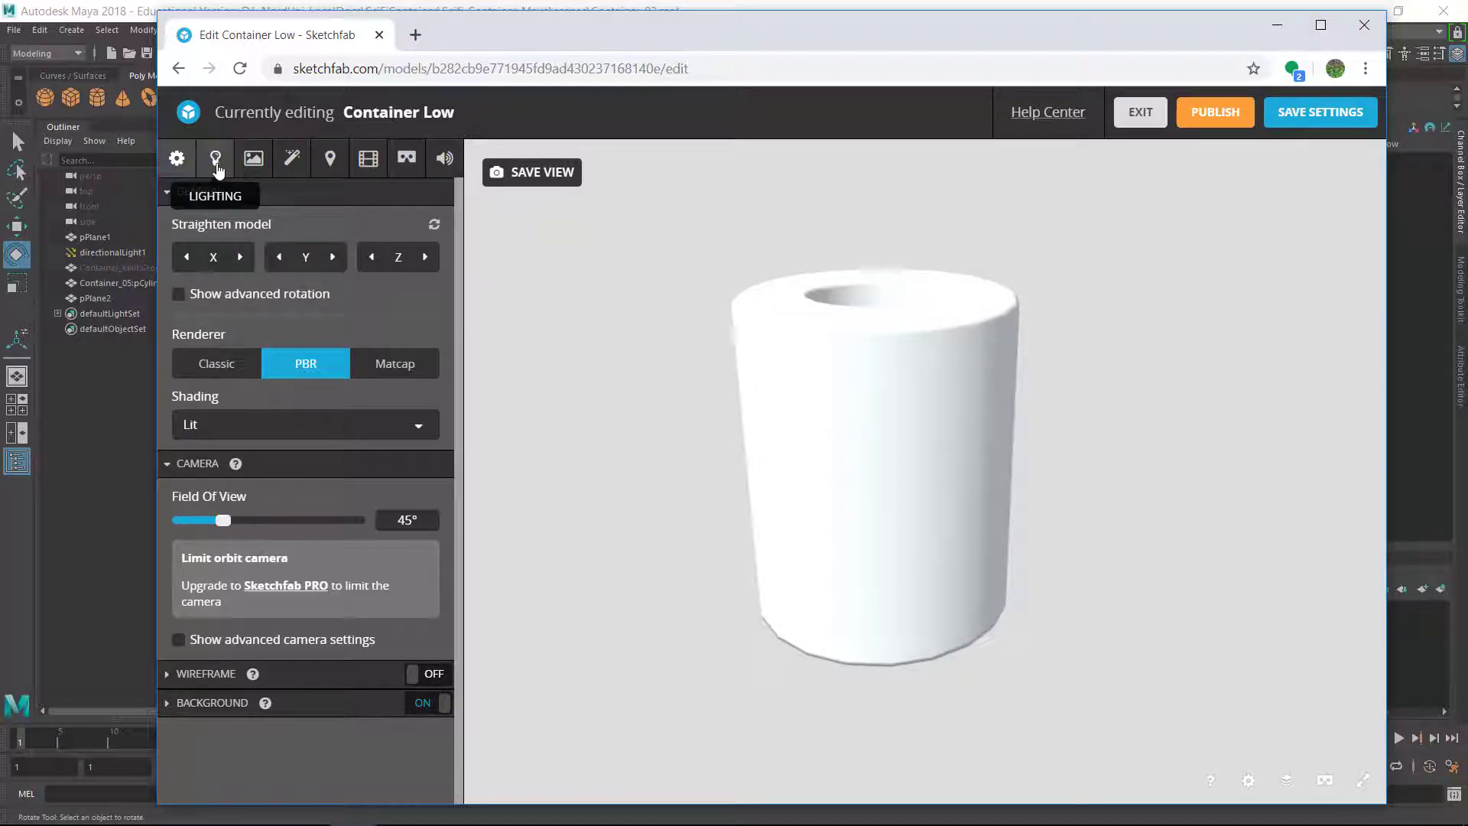
Enable ground shadows in the lighting settings, set them to Baked AO, and review the environment options
left_click(220, 168)
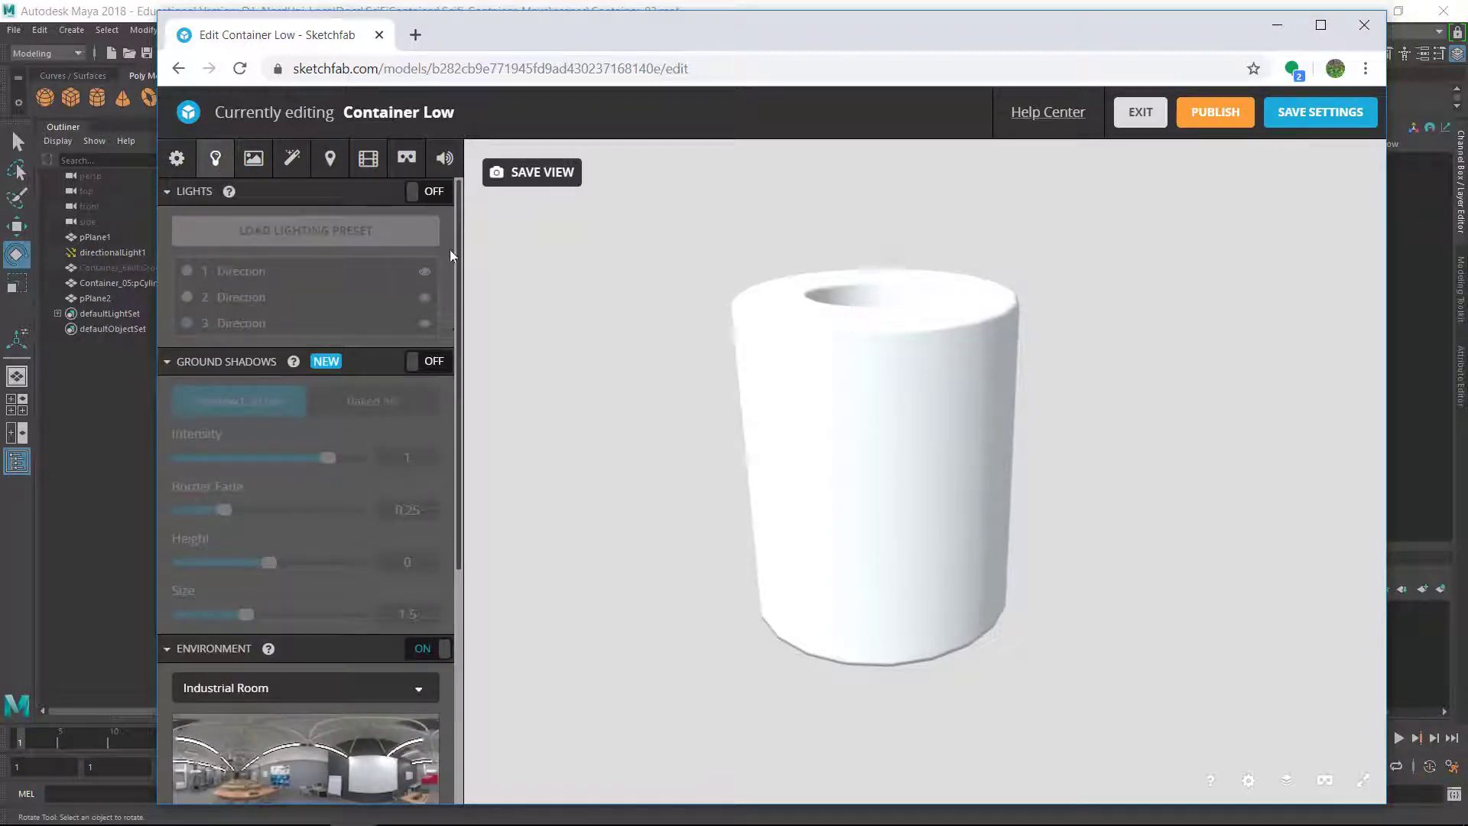
scroll(457, 237, "down", 2)
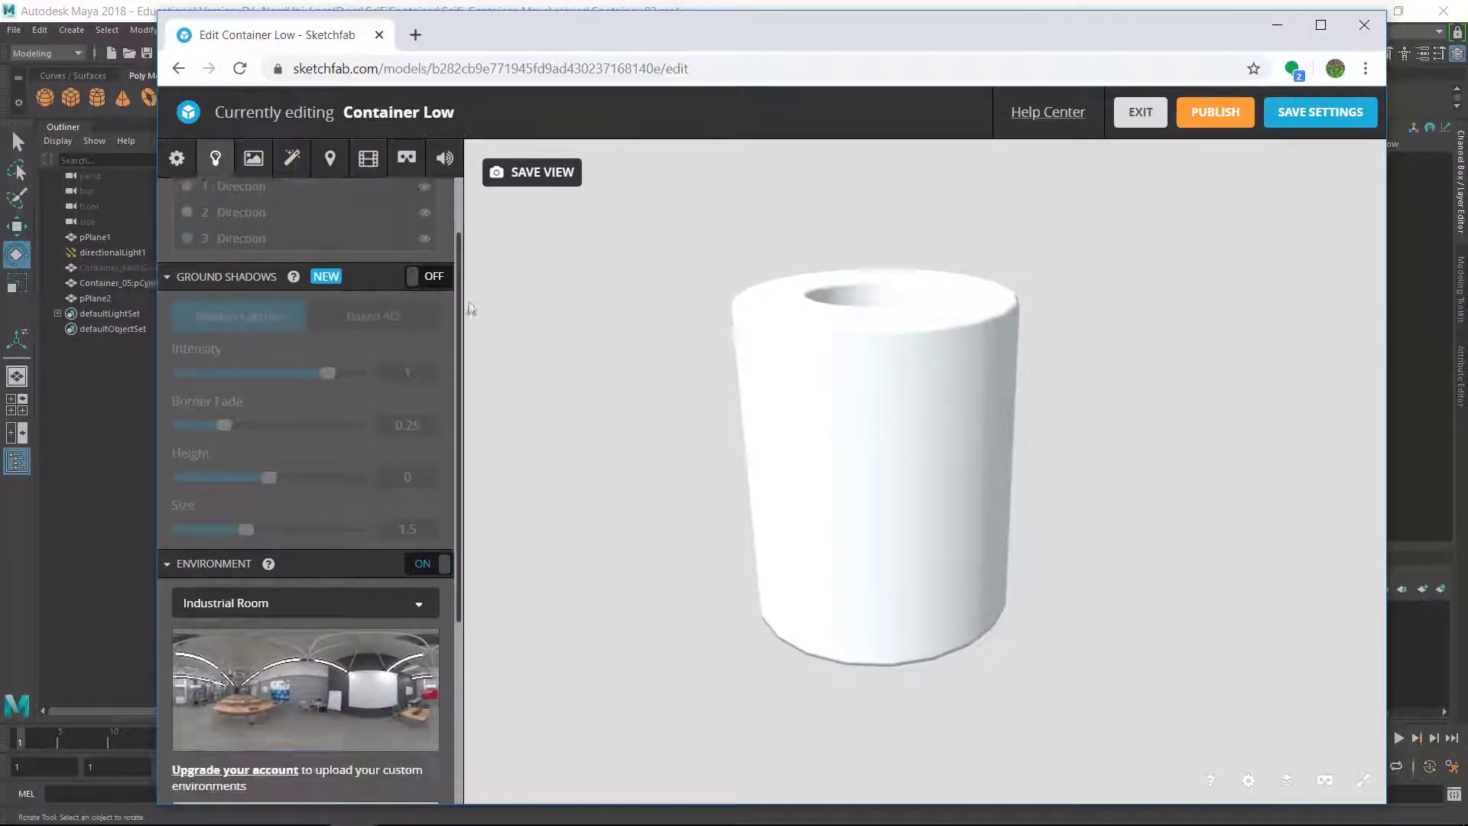
left_click(433, 253)
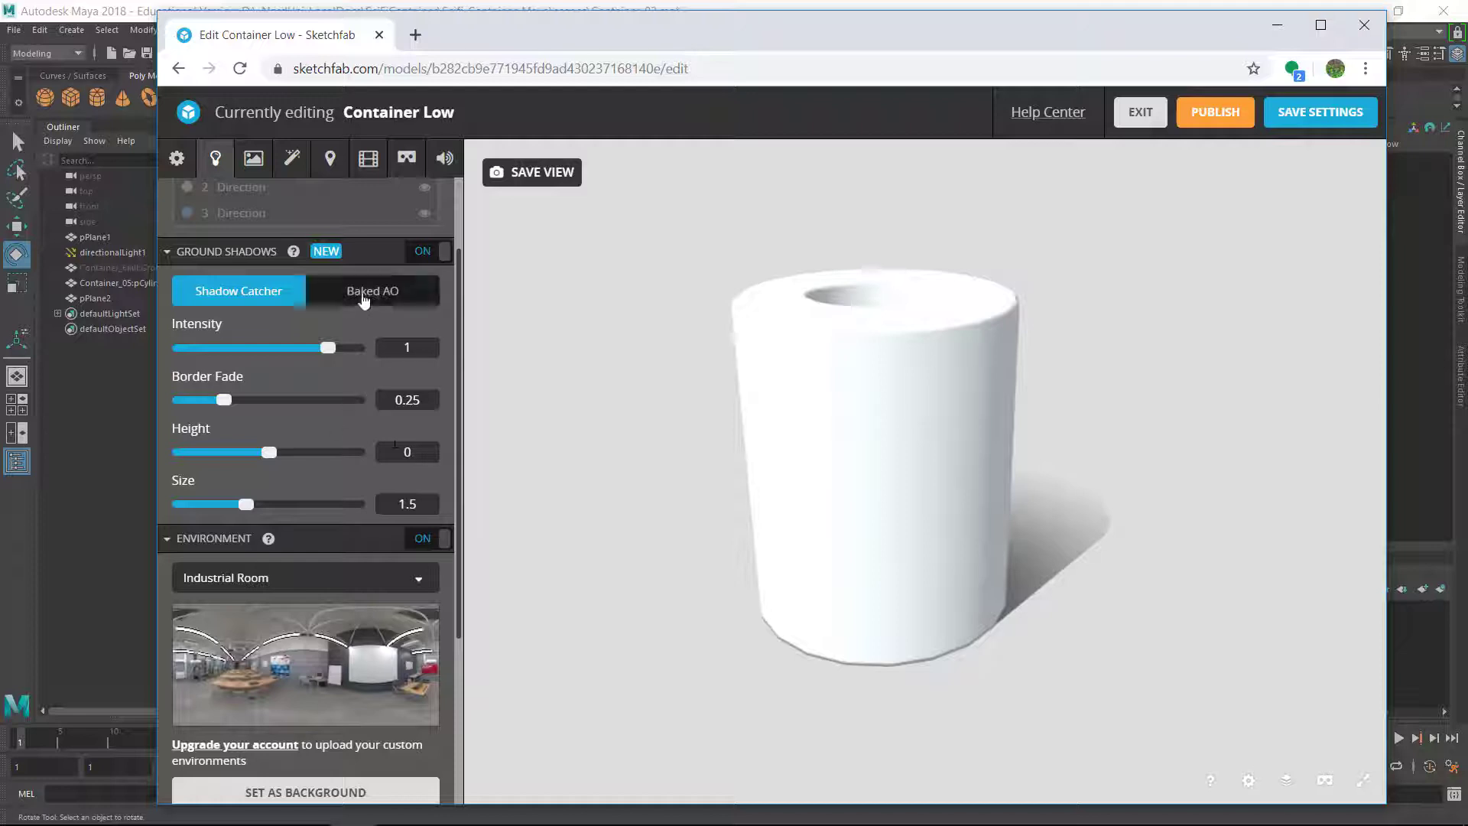
left_click(383, 301)
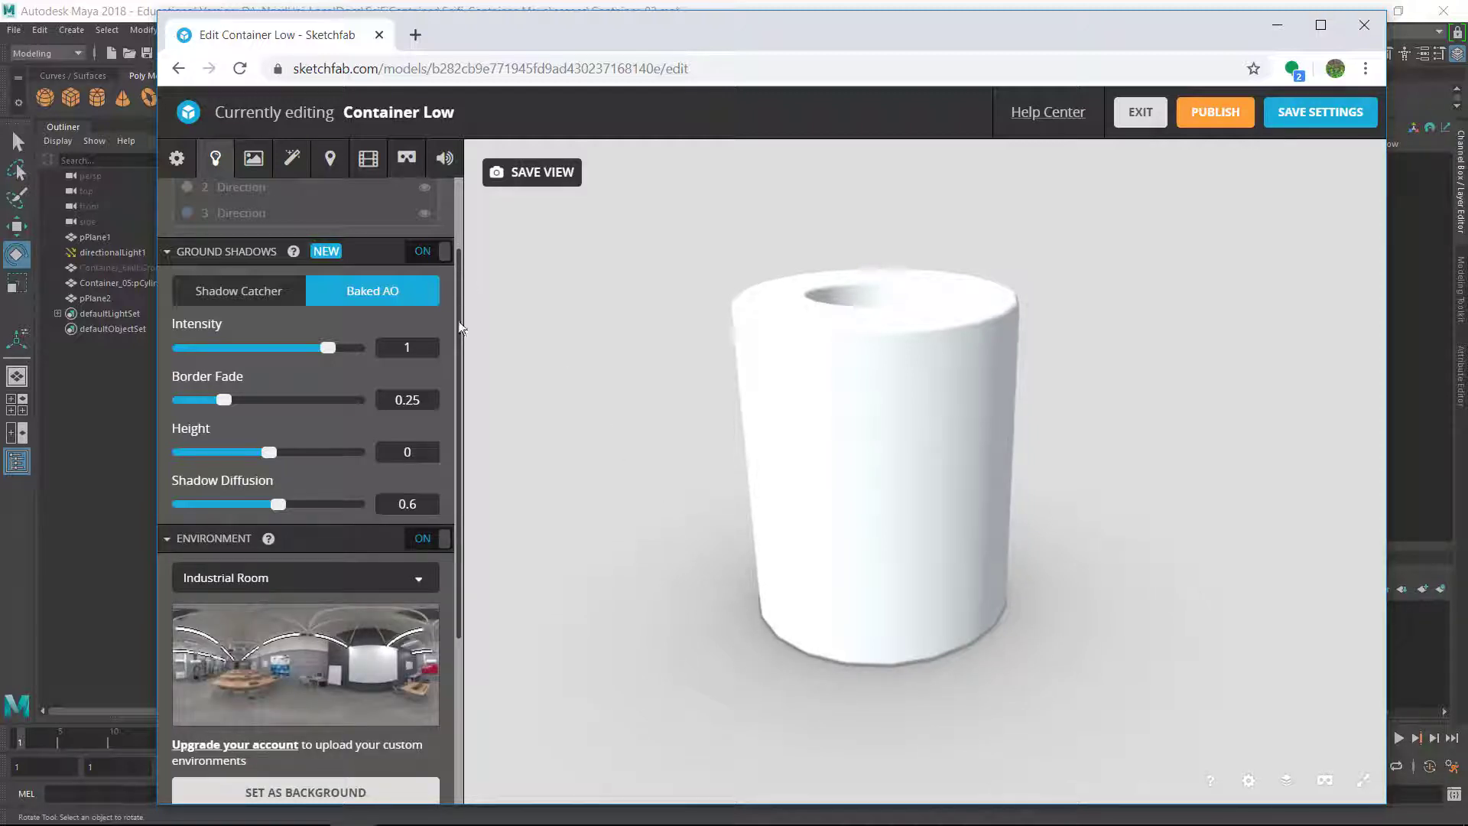
left_click_drag(459, 327, 463, 443)
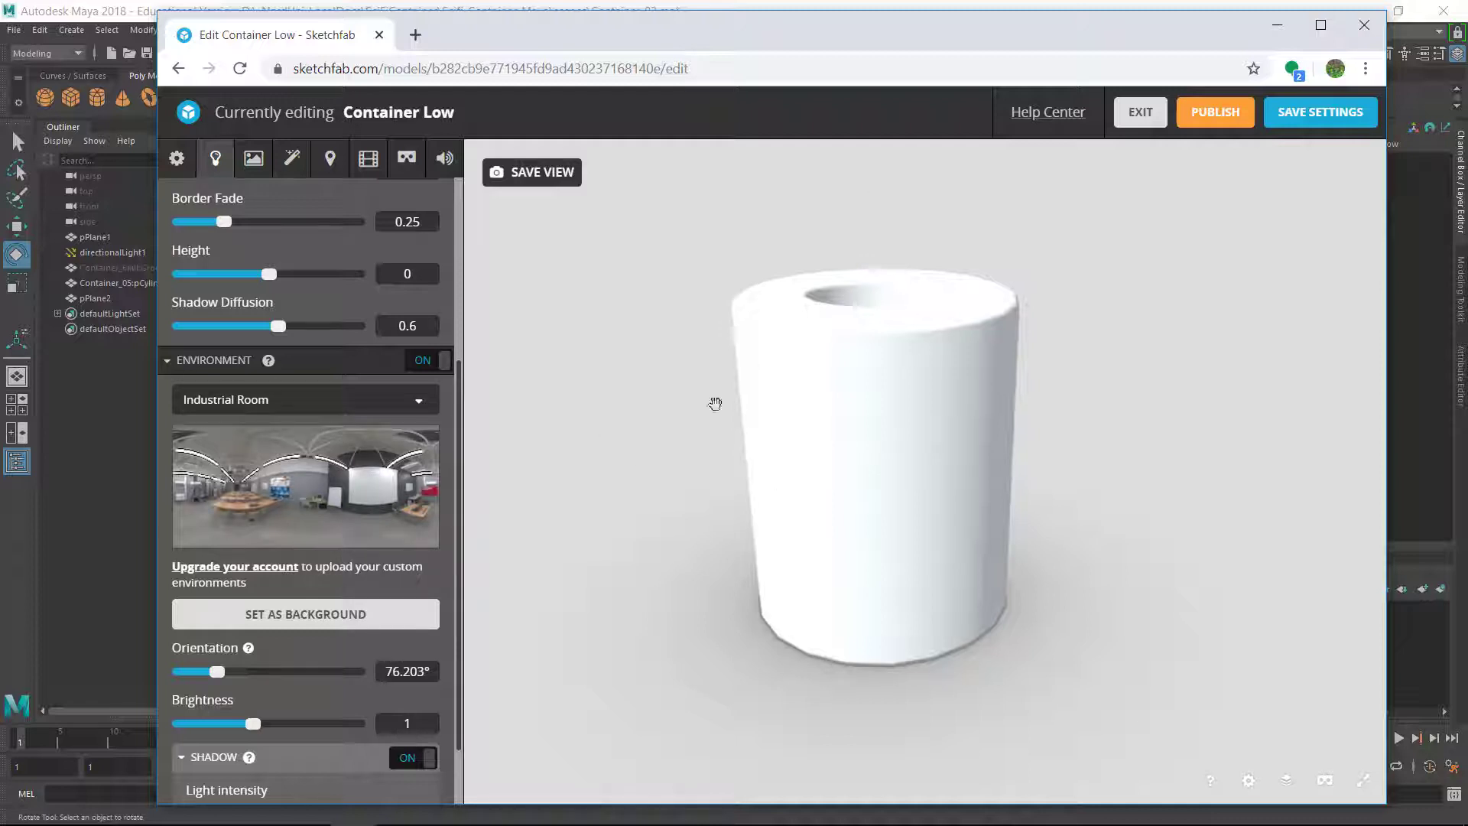
scroll(439, 225, "up", 4)
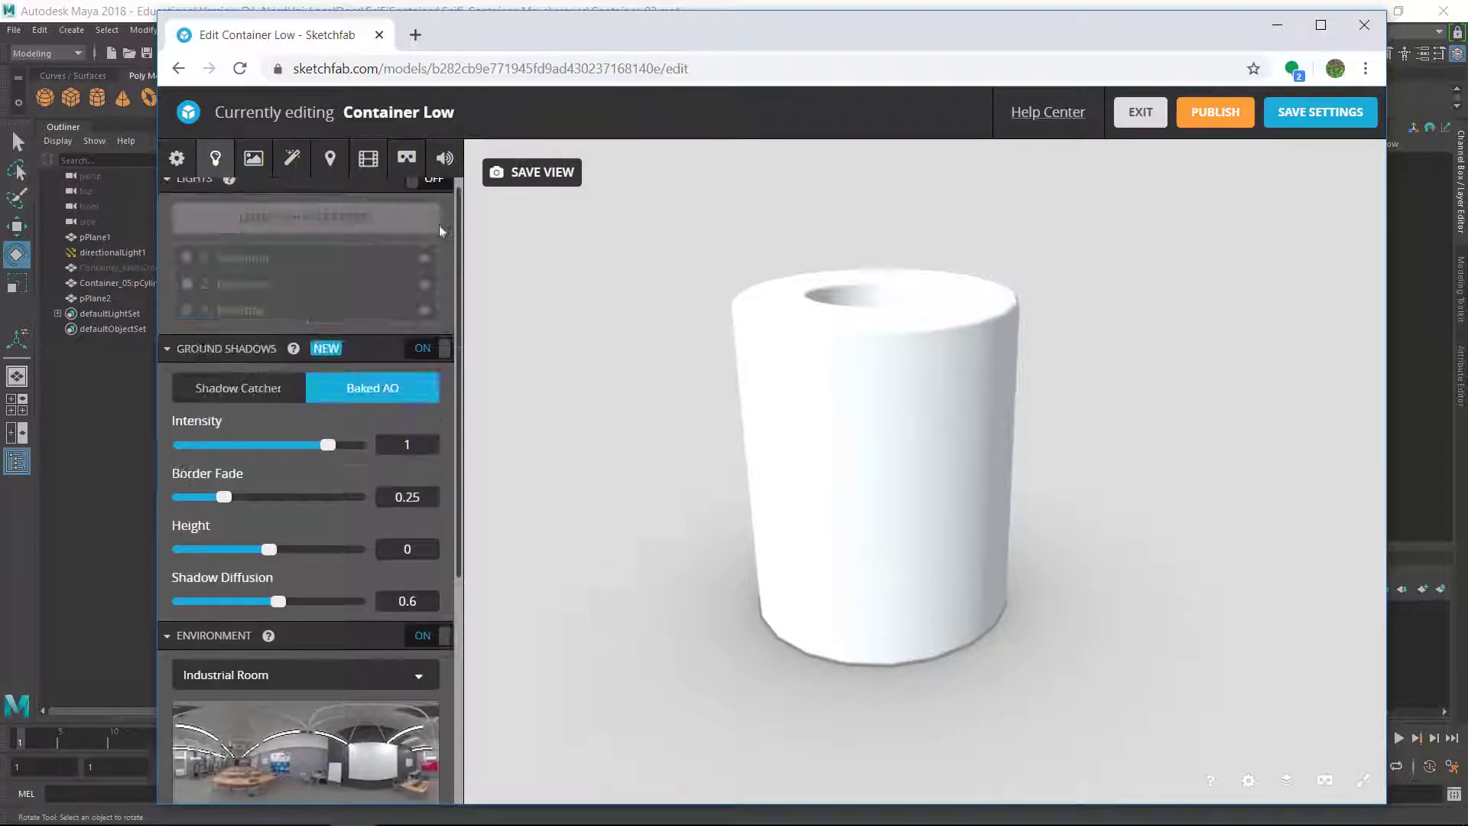
In the material settings, set Metalness to 1 and change Roughness to Glossiness with a value of 1
left_click(253, 157)
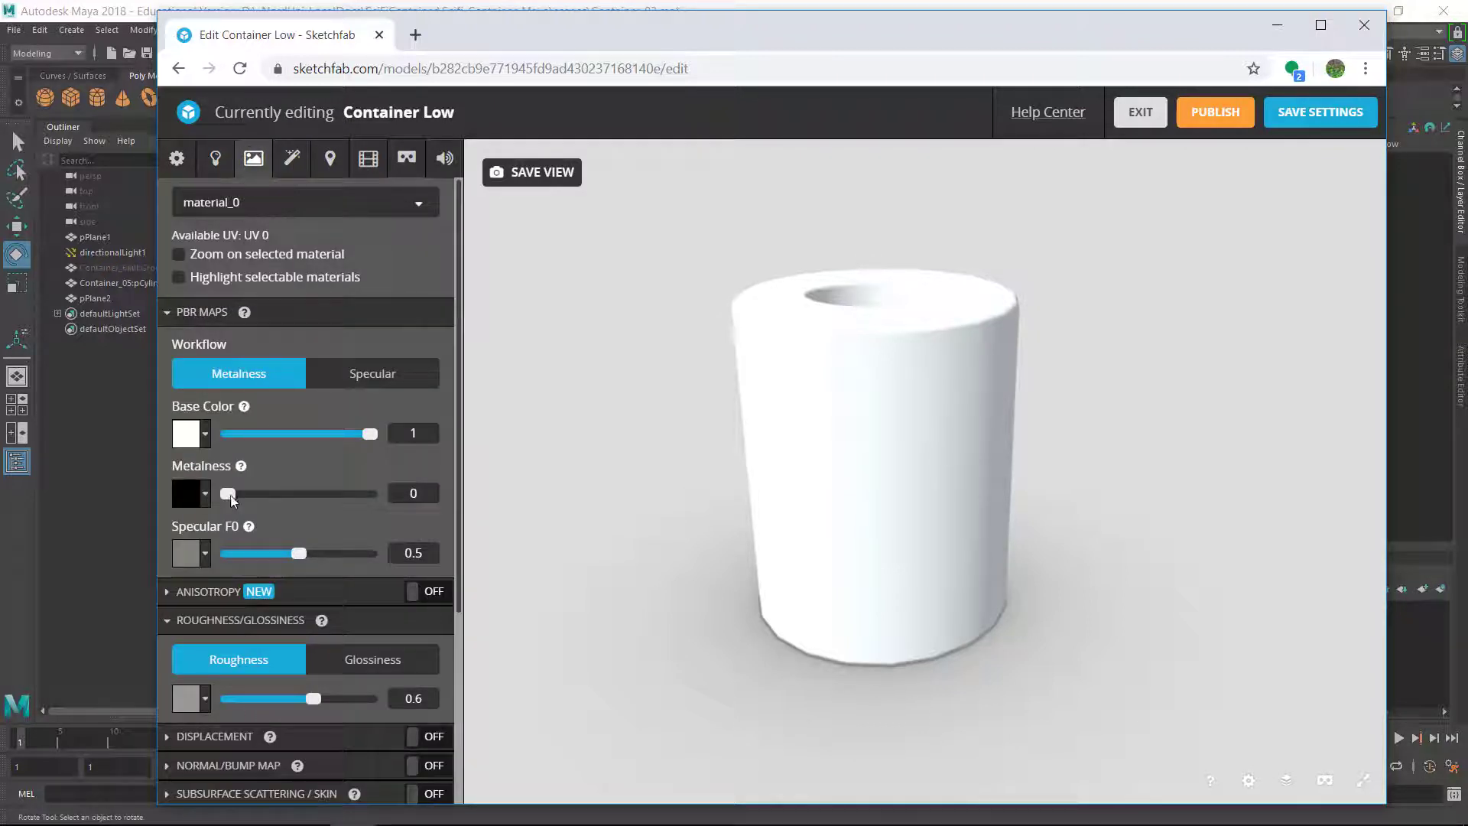
left_click_drag(232, 493, 428, 489)
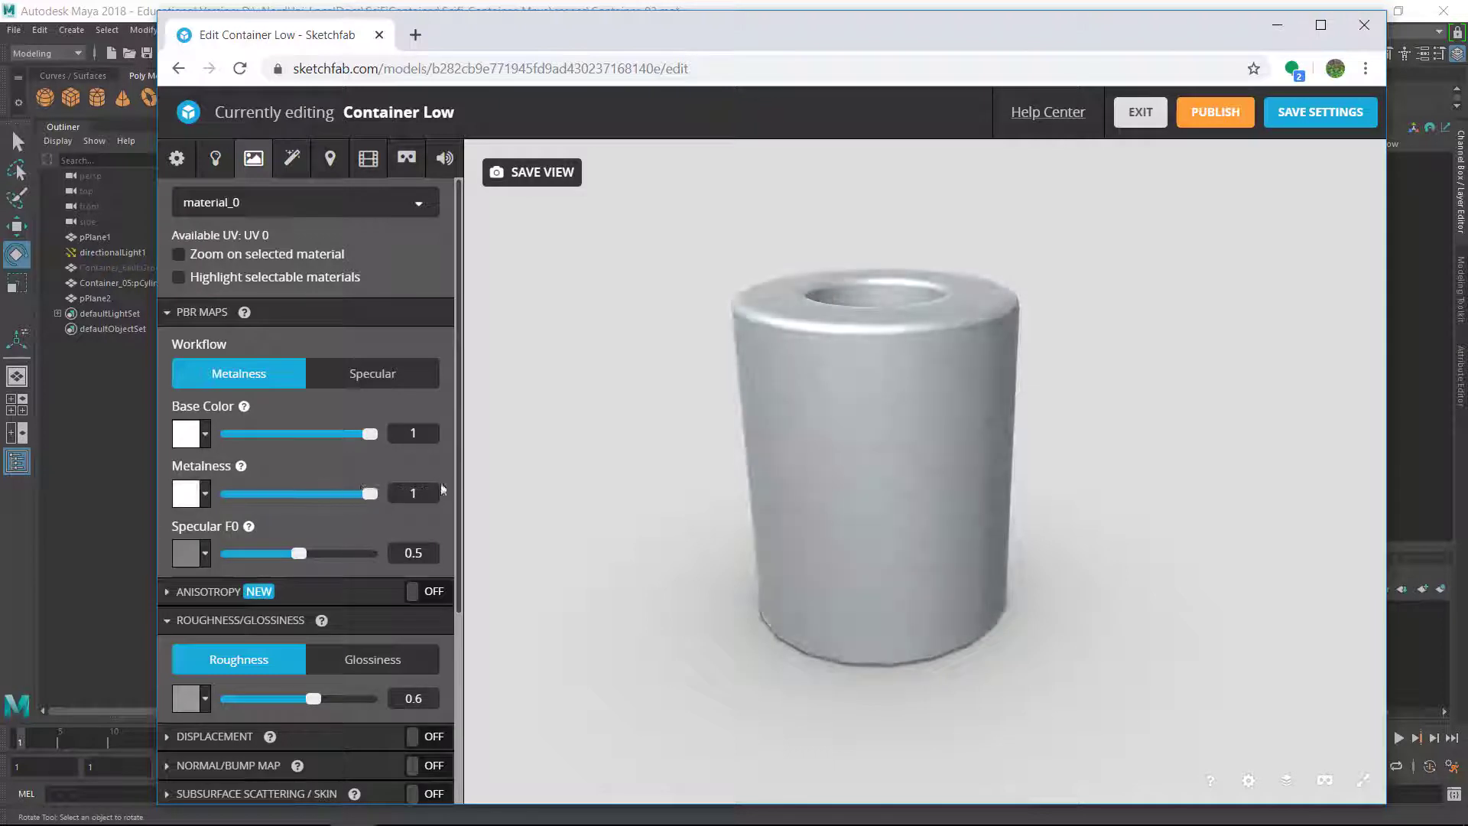
scroll(382, 535, "down", 2)
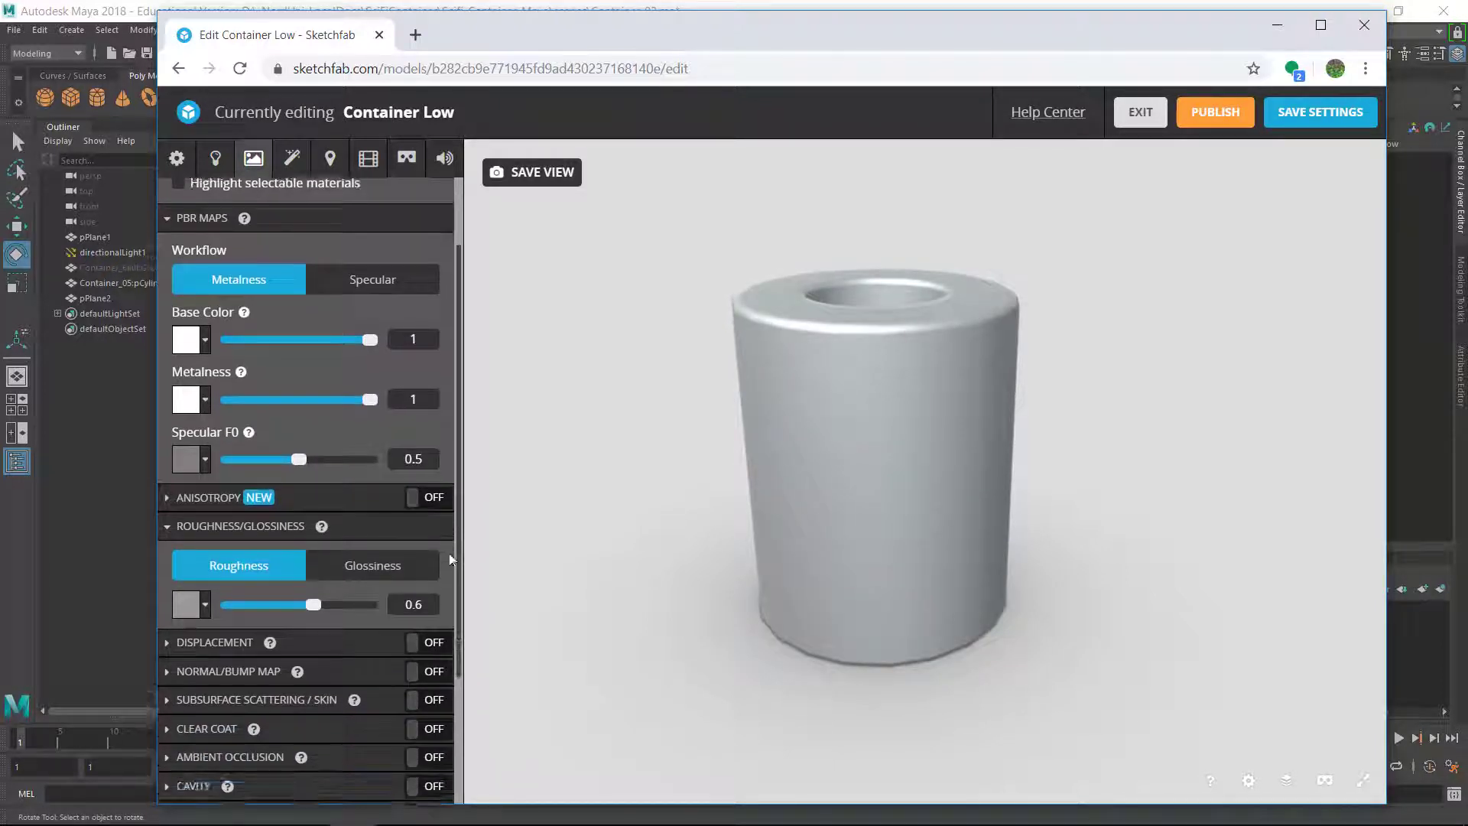
left_click(387, 569)
left_click_drag(315, 605, 389, 599)
mouse_move(795, 402)
left_mouse_down()
mouse_move(1078, 259)
mouse_move(1170, 272)
mouse_move(1147, 222)
mouse_move(1115, 204)
mouse_move(945, 201)
mouse_move(1015, 240)
left_mouse_up()
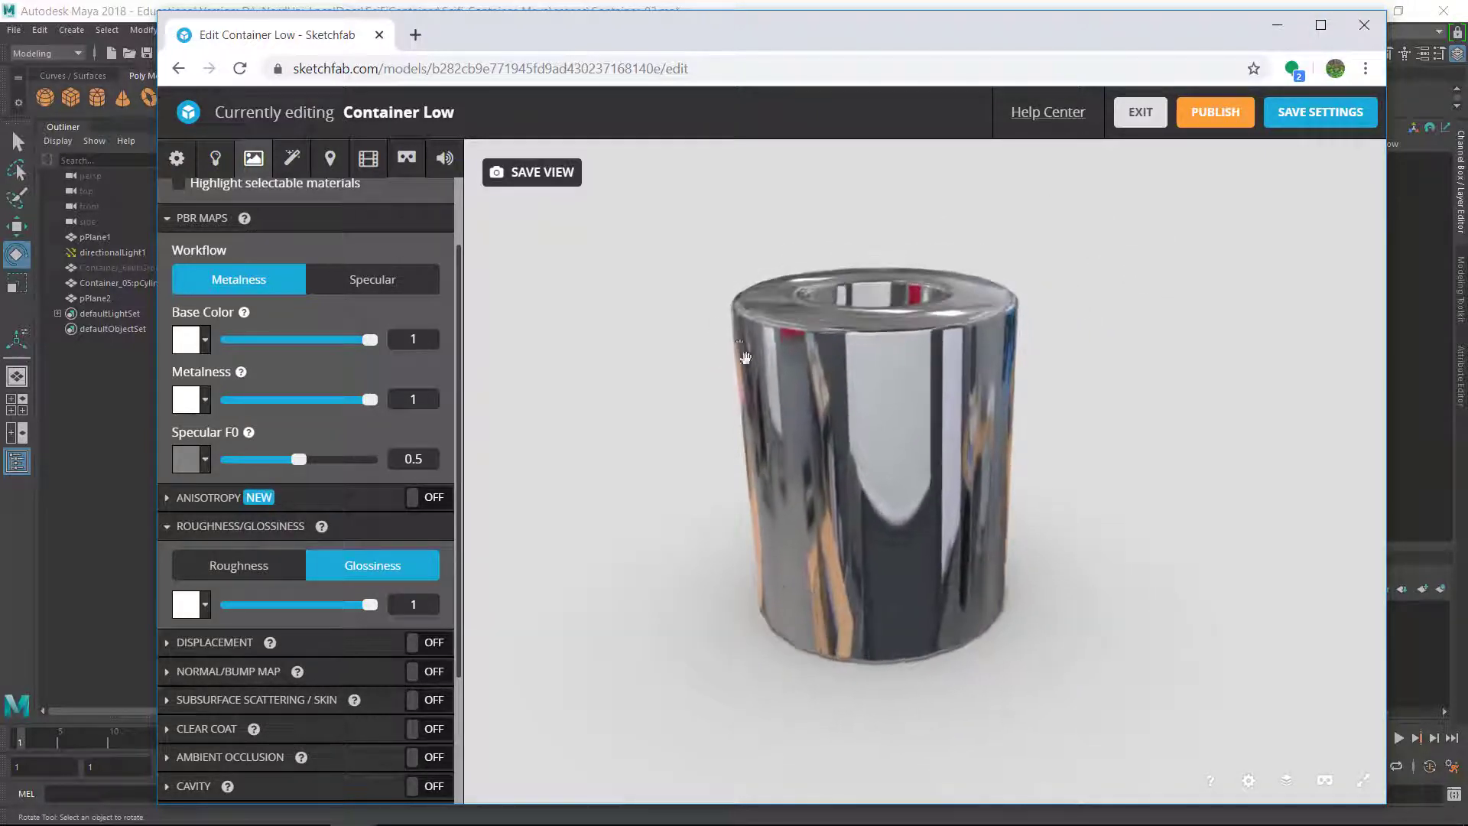
Set both the Glossiness and the Metalness of material_0 to 0
left_click_drag(370, 605, 195, 610)
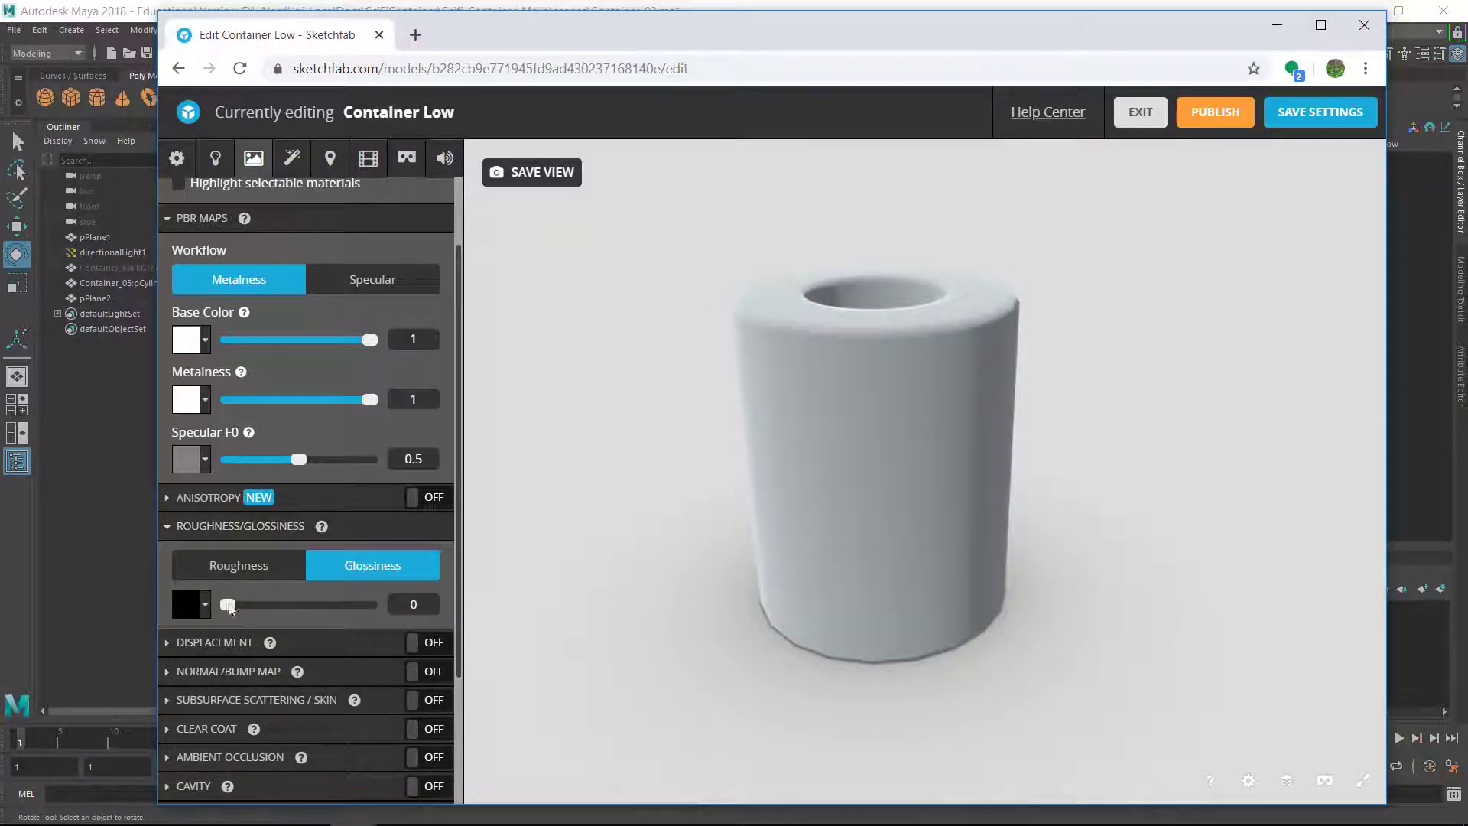
left_click_drag(370, 399, 218, 400)
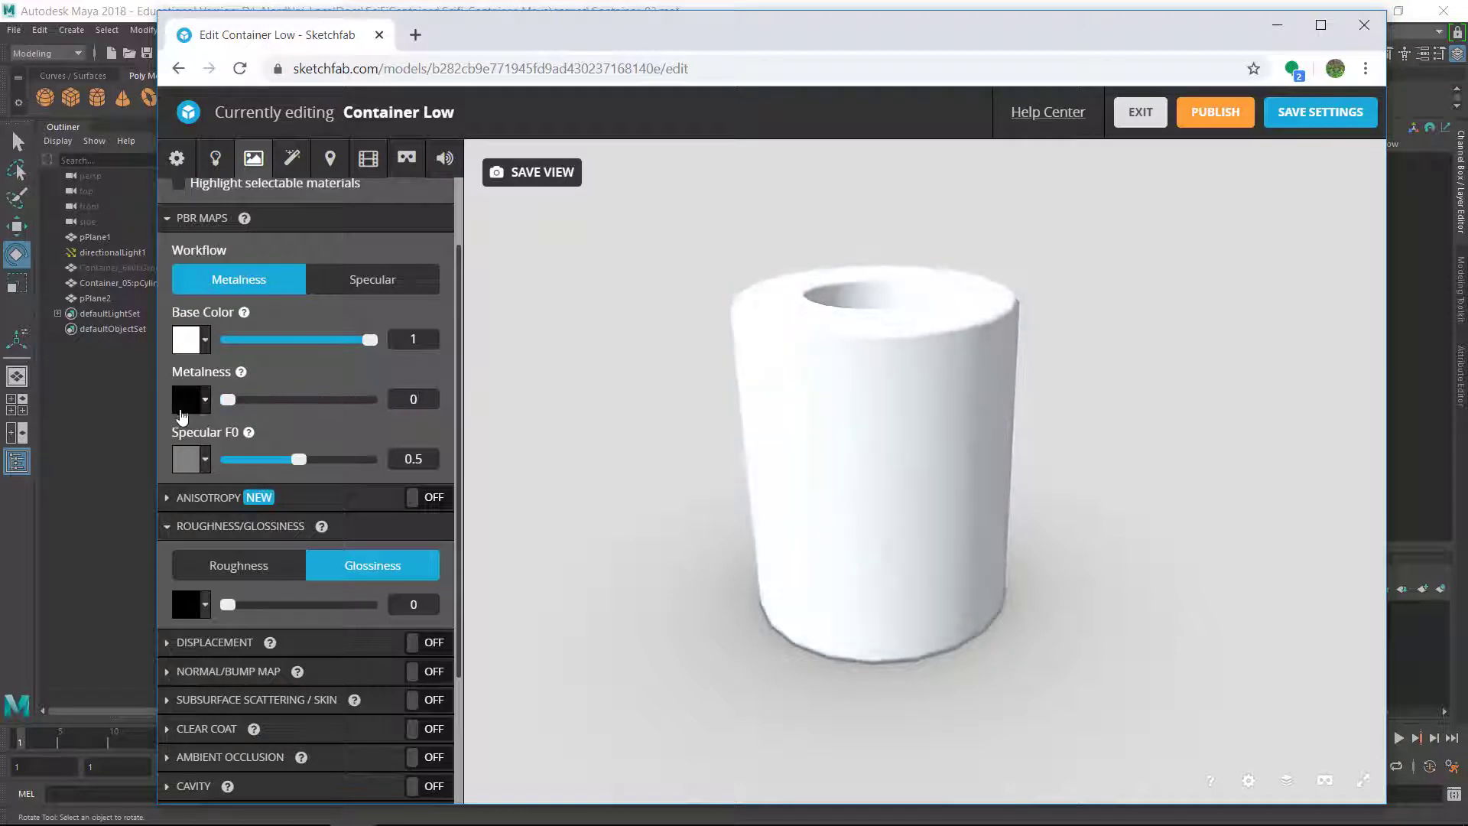
scroll(423, 223, "up", 1)
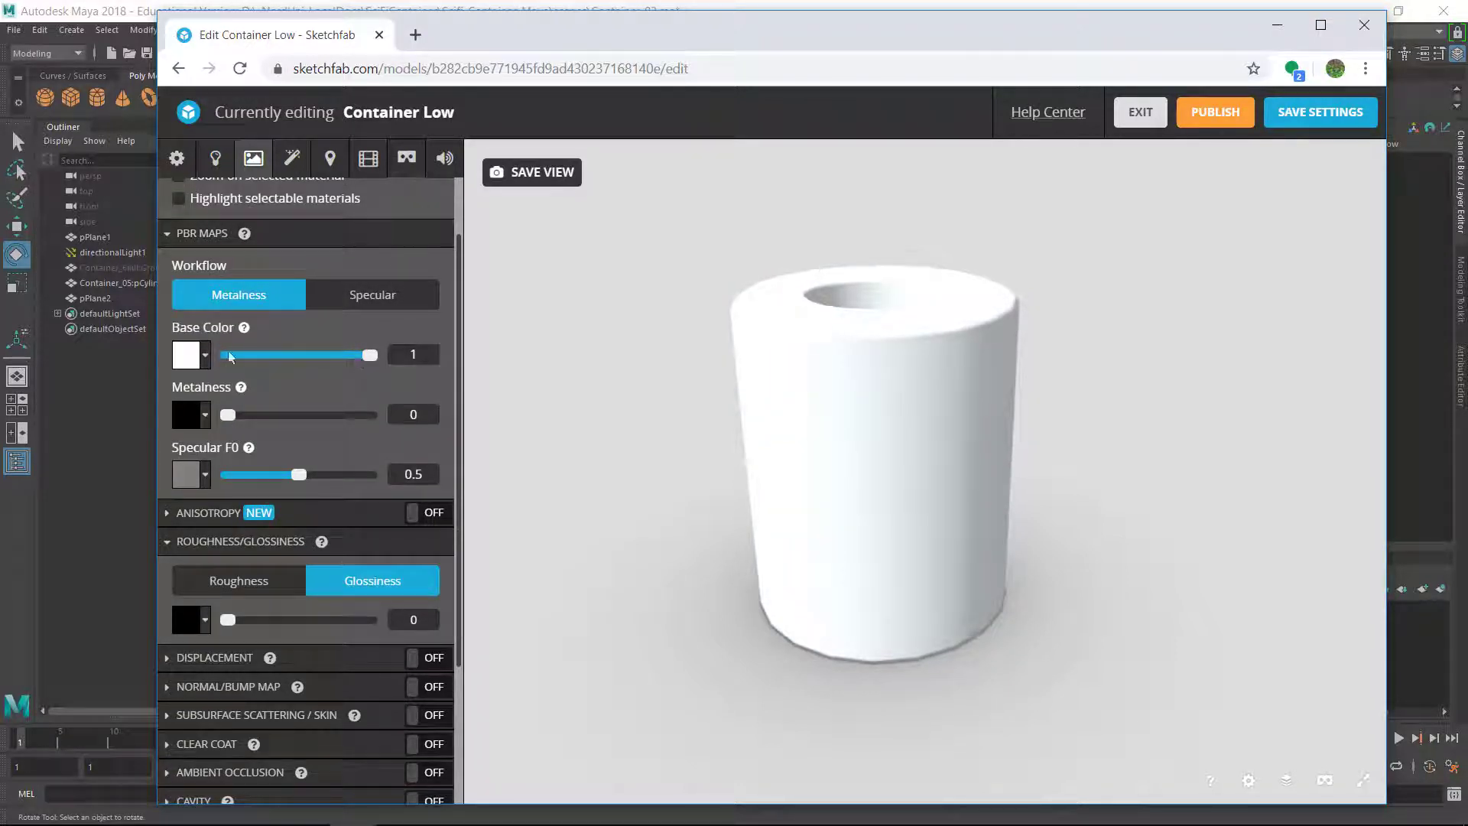
Set the material's Base Color value to 0.5 and collapse the PBR maps settings
left_click_drag(370, 355, 306, 365)
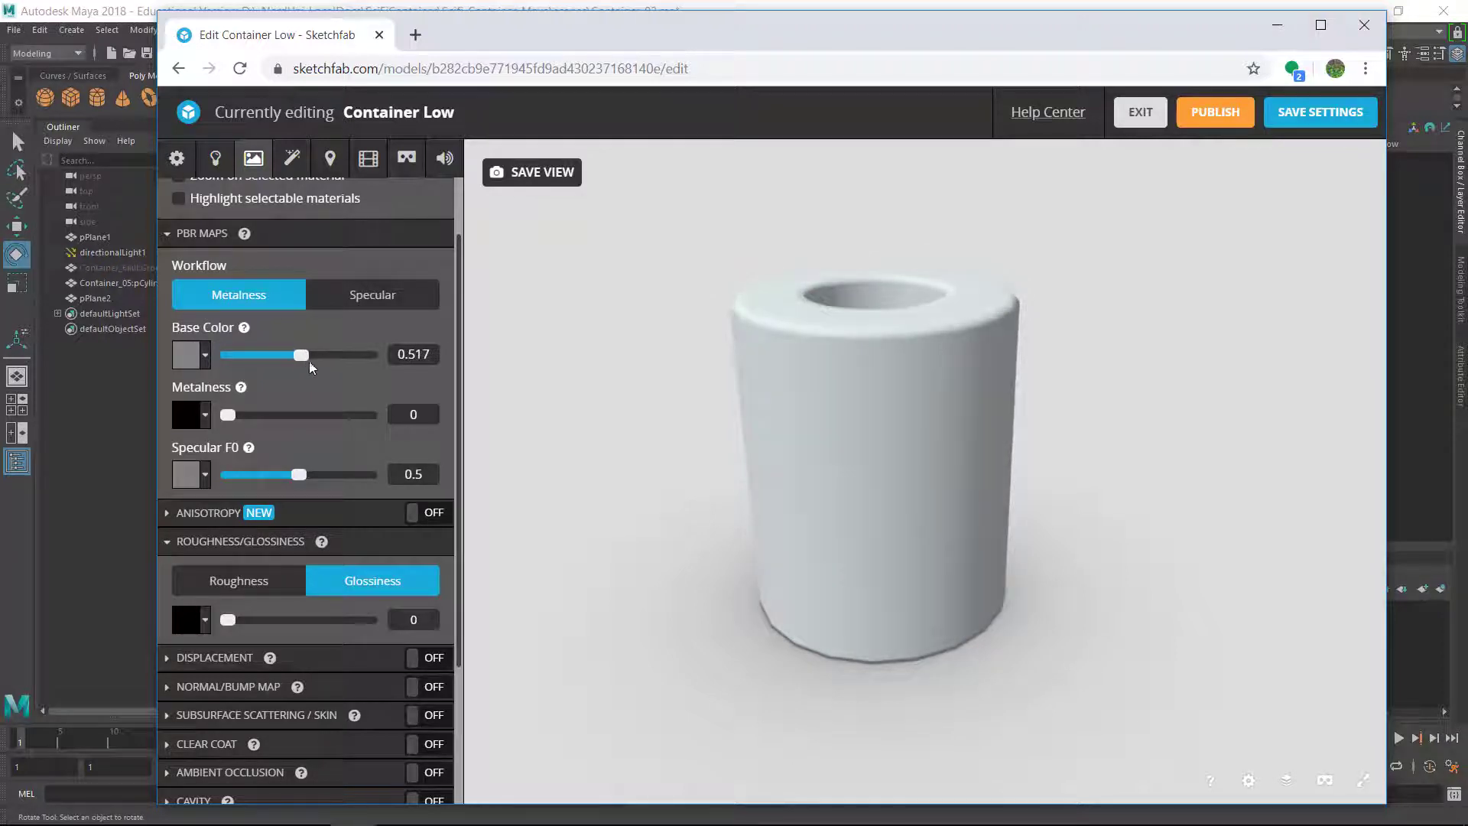
left_click(401, 355)
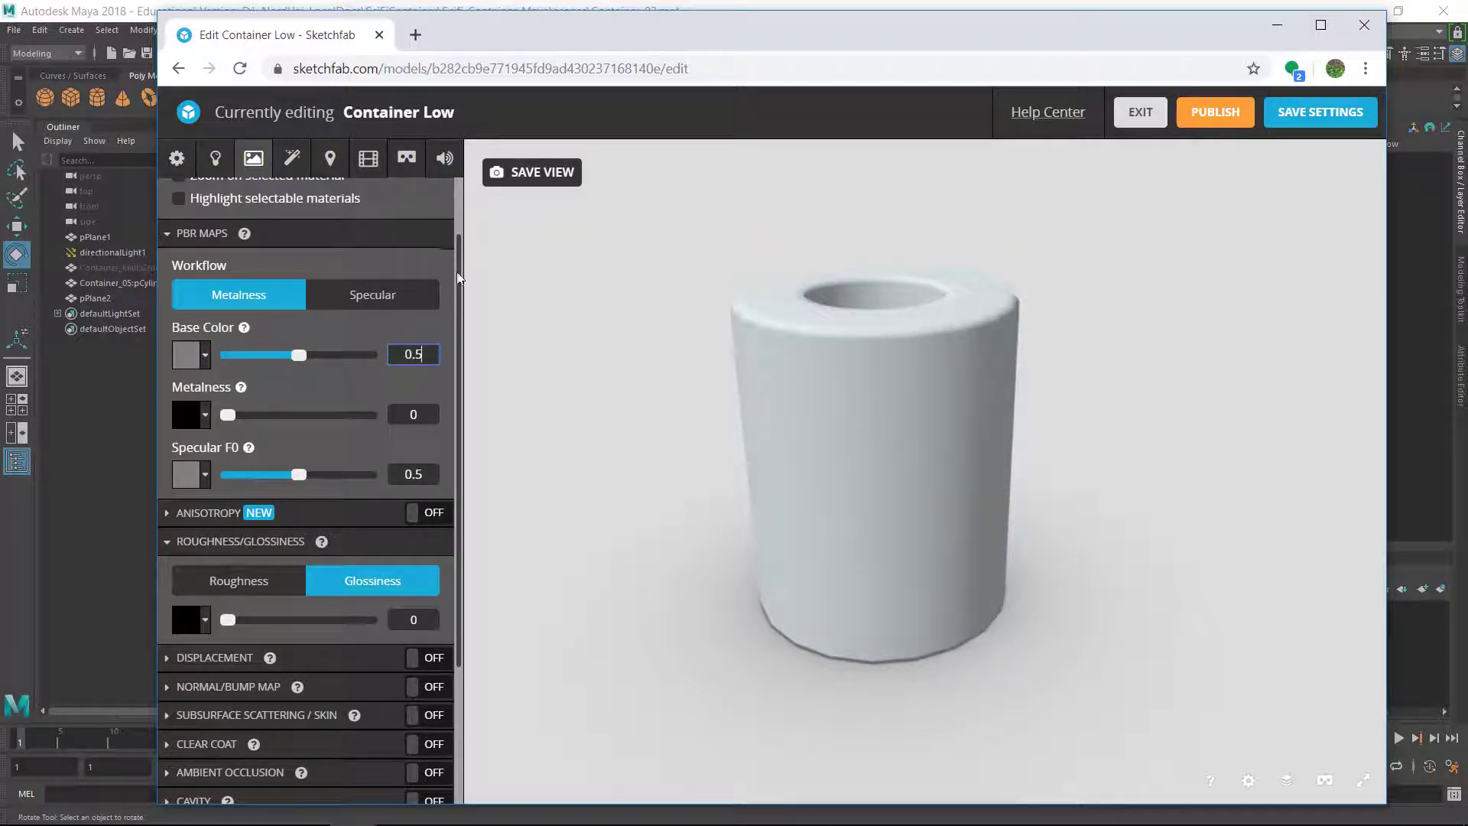
scroll(457, 276, "up", 1)
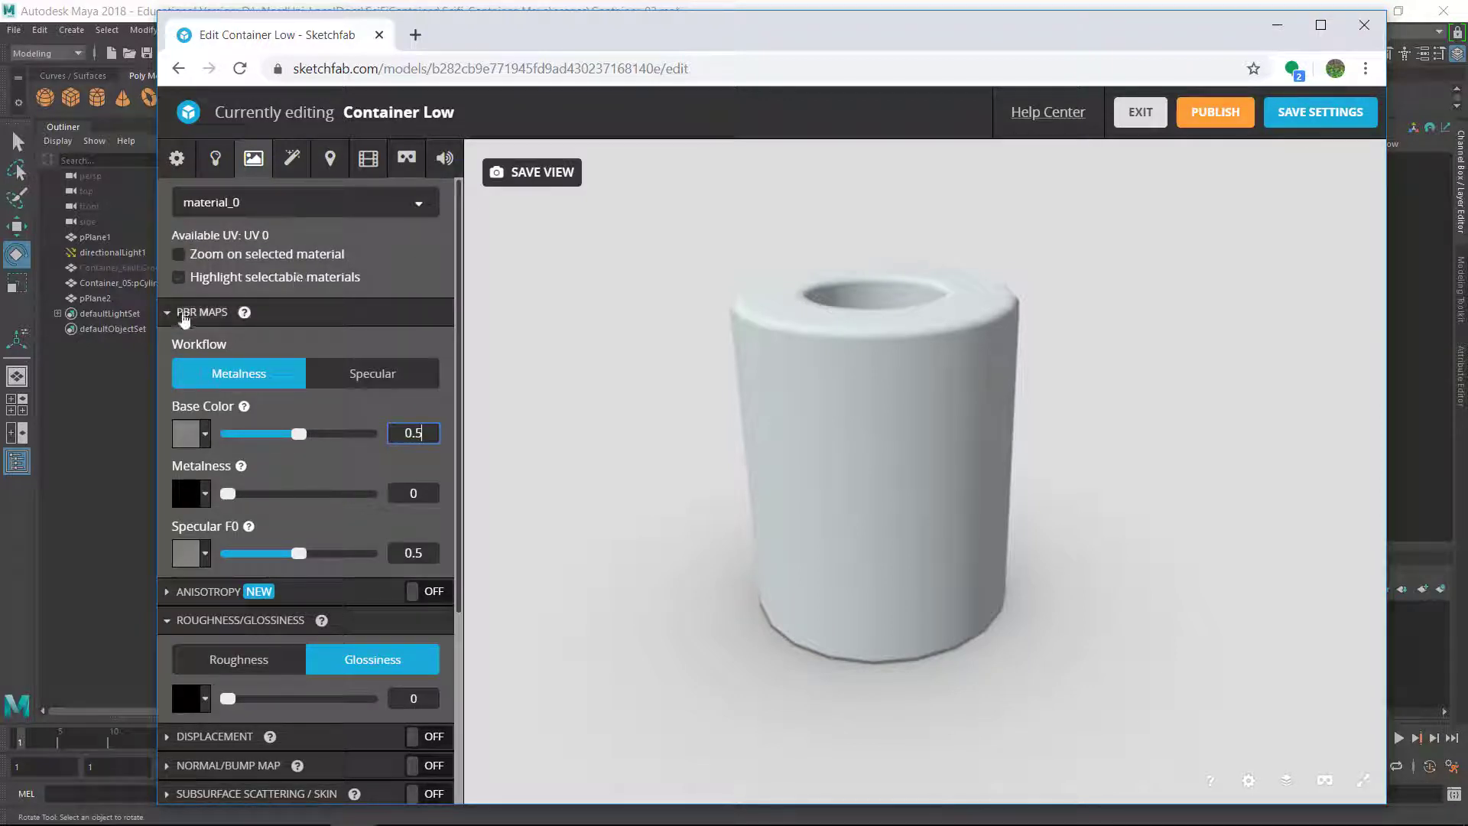
left_click(178, 322)
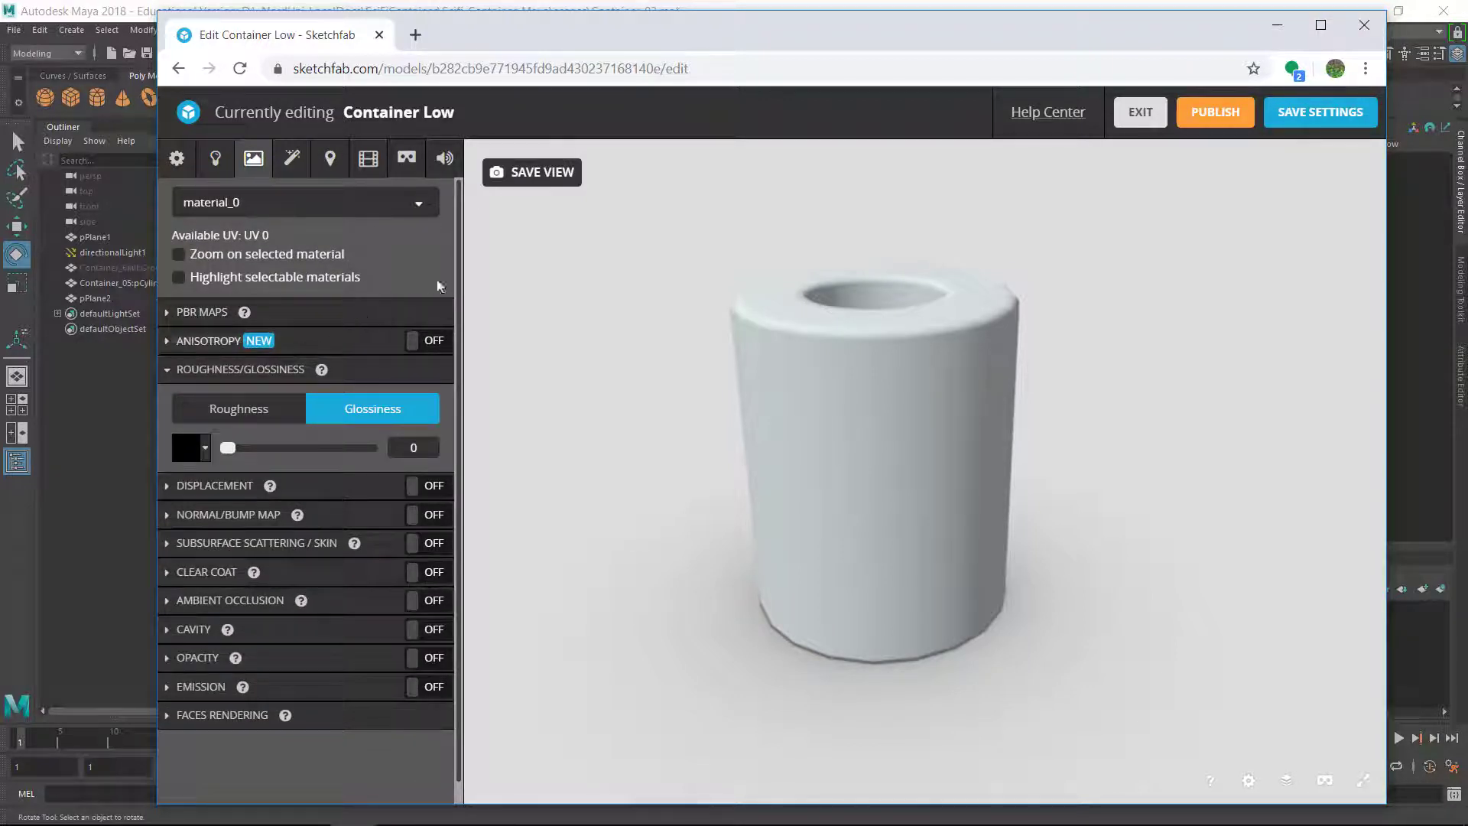
Change the lighting environment to Studio and collapse the environment settings
left_click(215, 159)
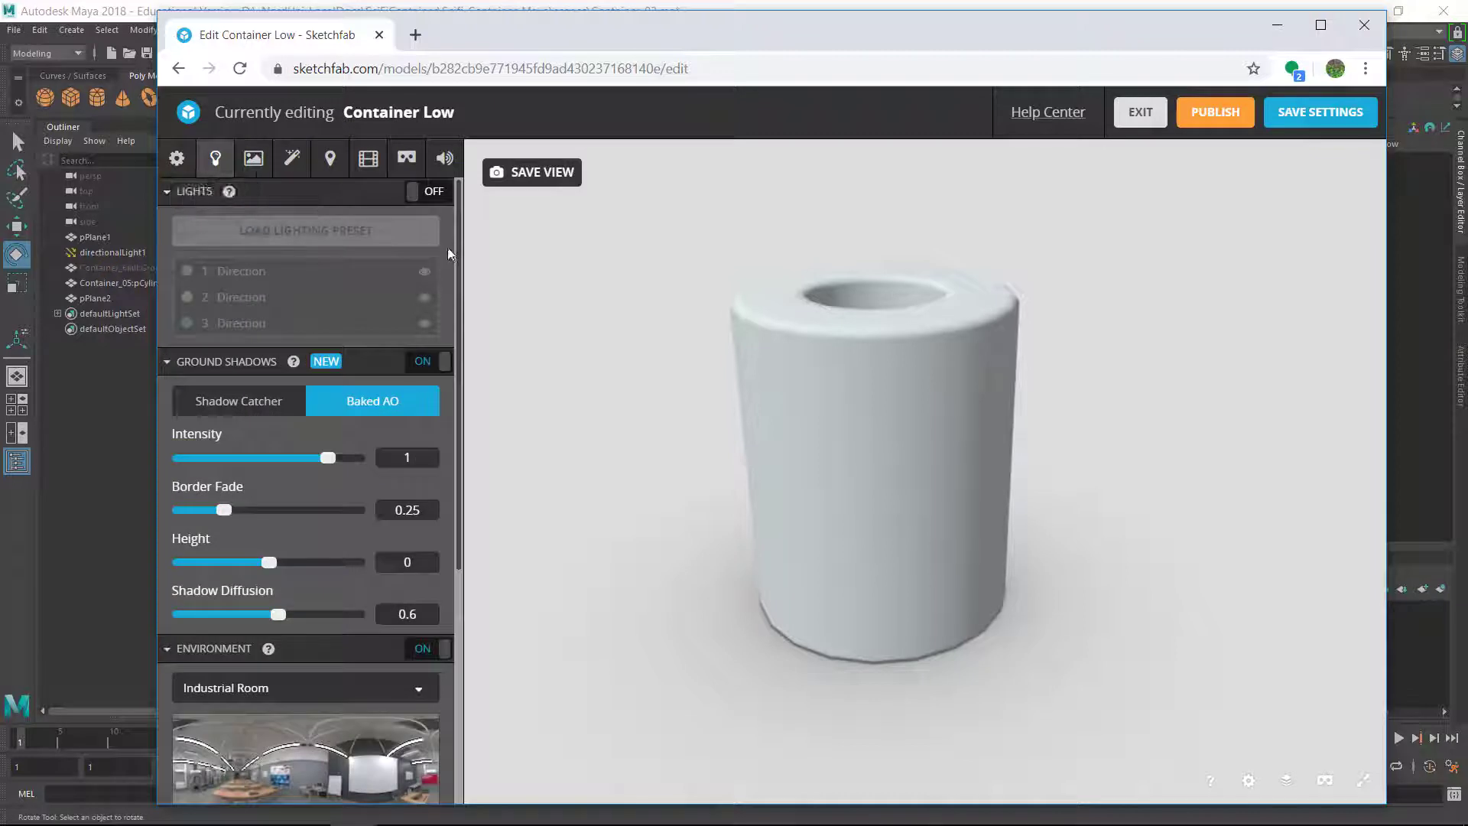
scroll(460, 283, "down", 1)
scroll(462, 298, "down", 4)
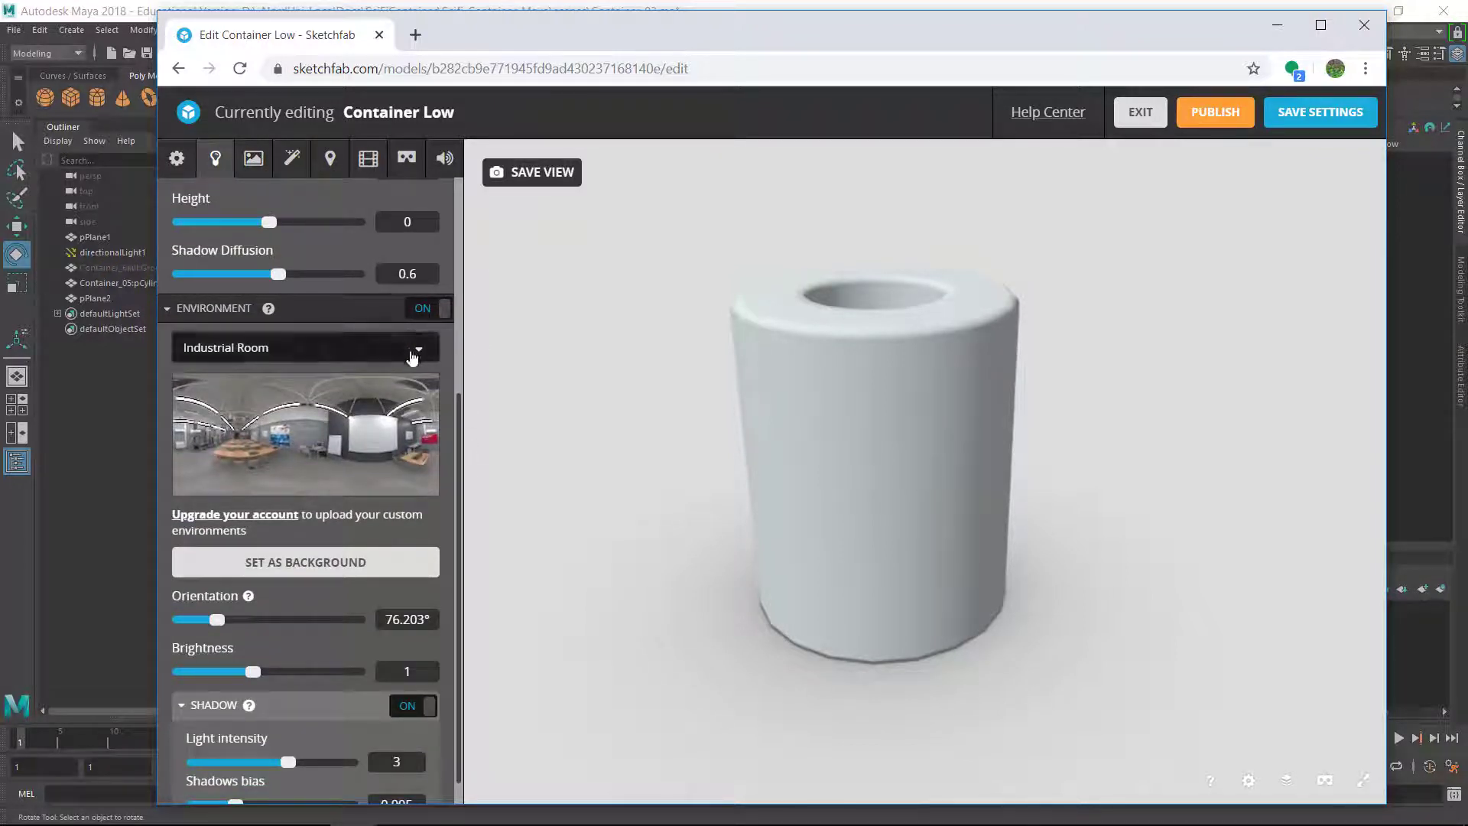
left_click(413, 350)
left_click(243, 424)
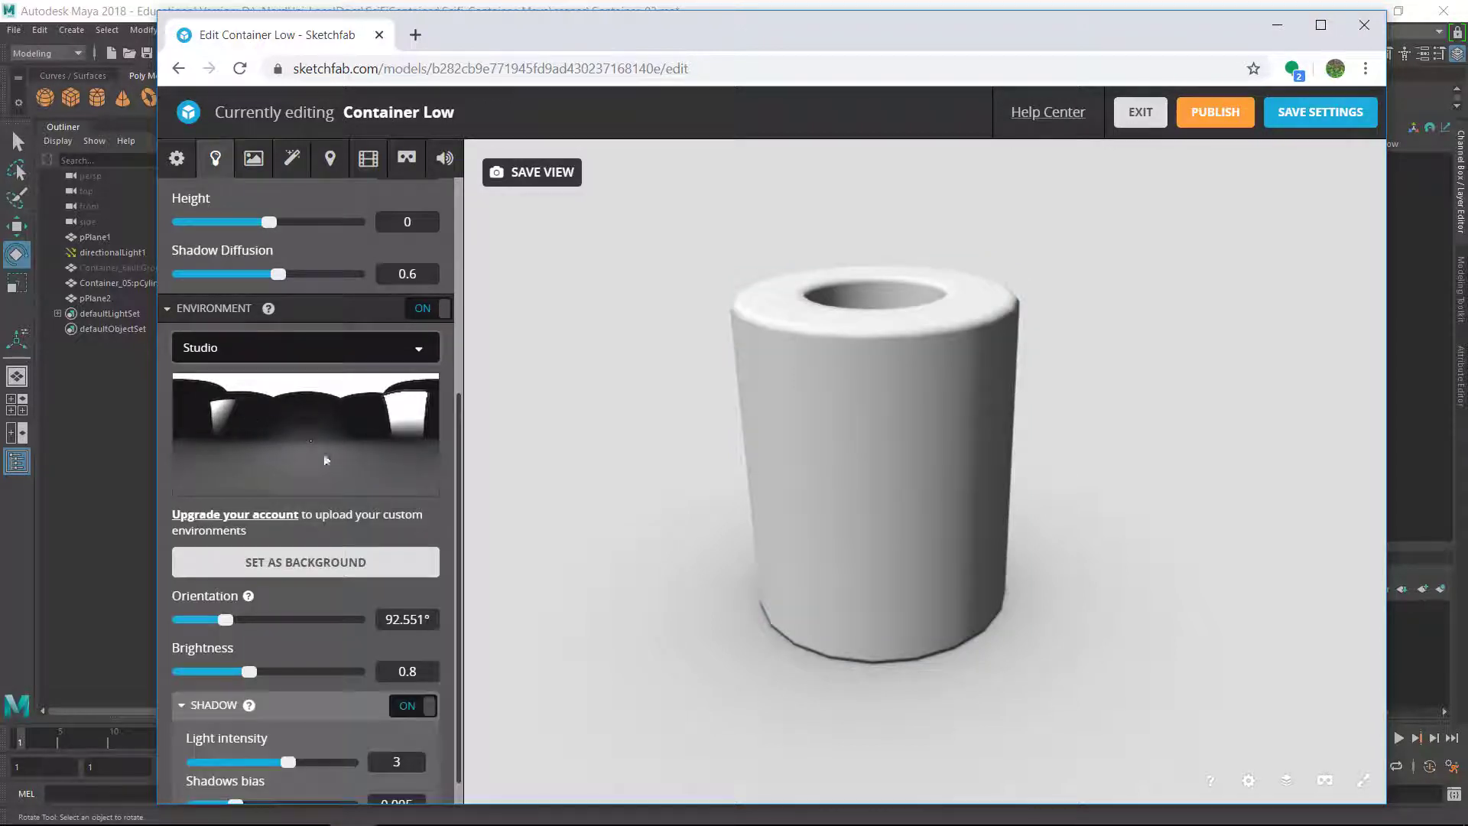
left_click(418, 353)
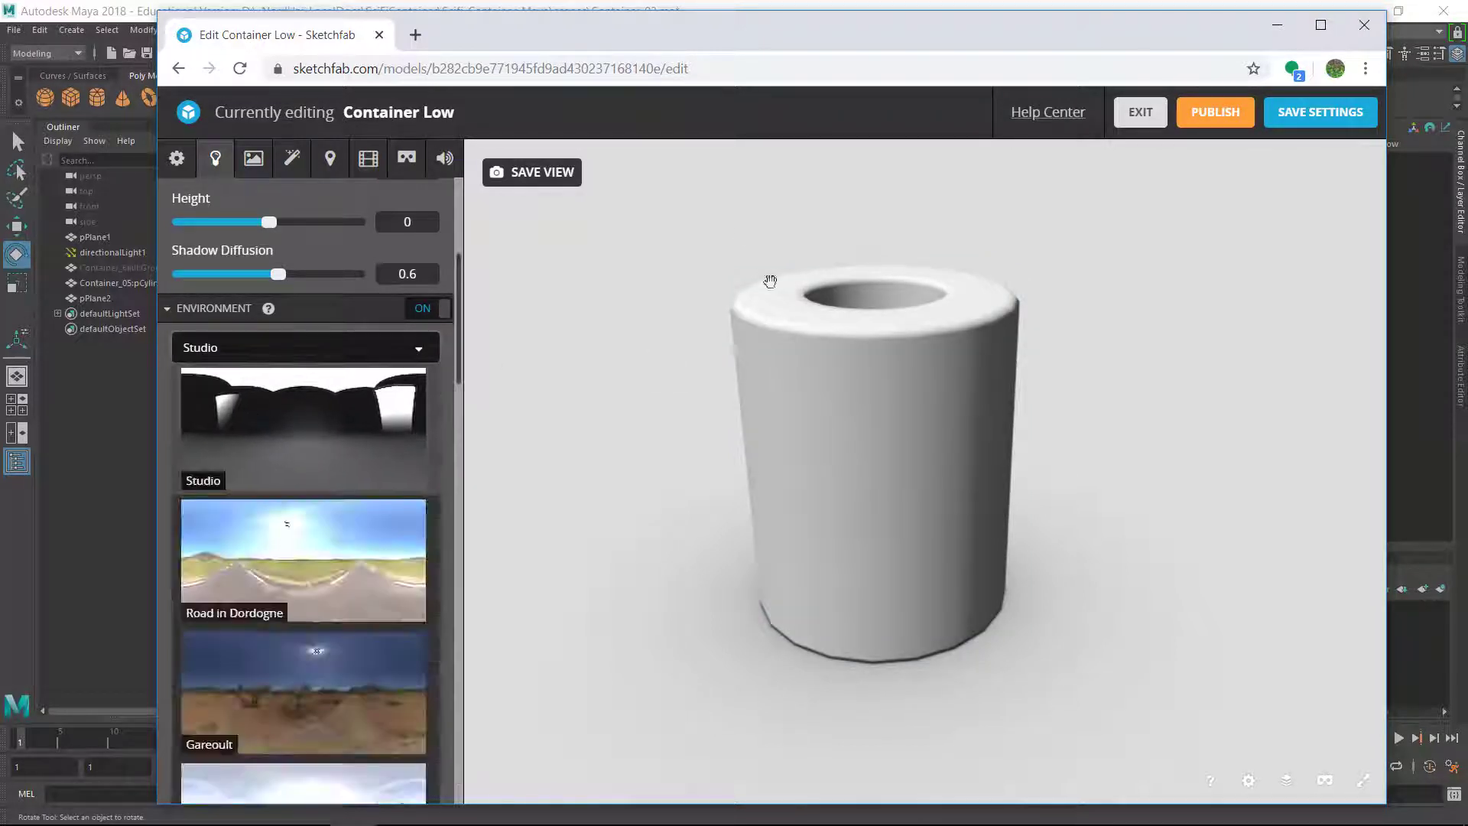
left_click(301, 415)
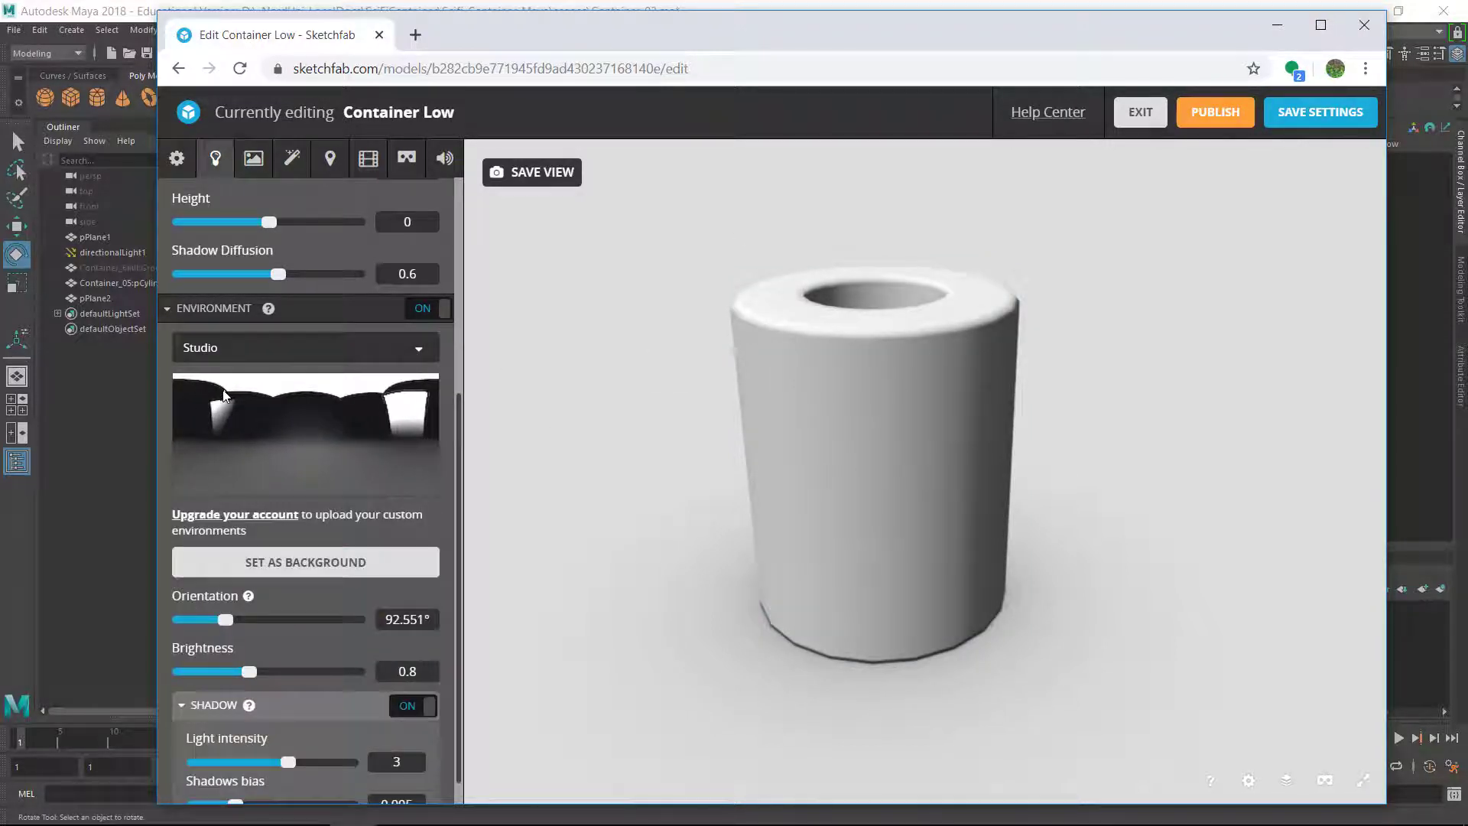
scroll(460, 401, "down", 1)
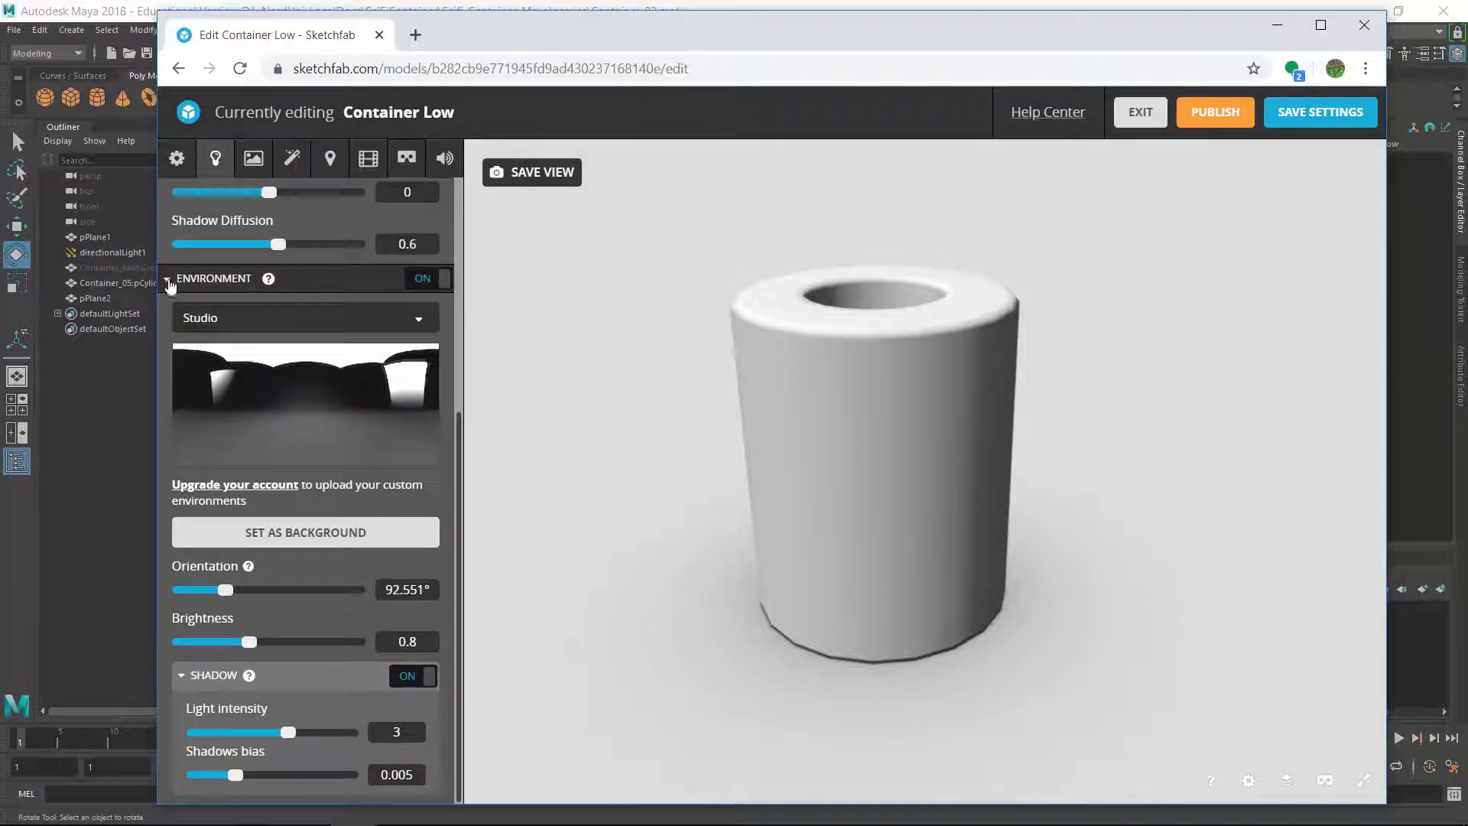
left_click(169, 279)
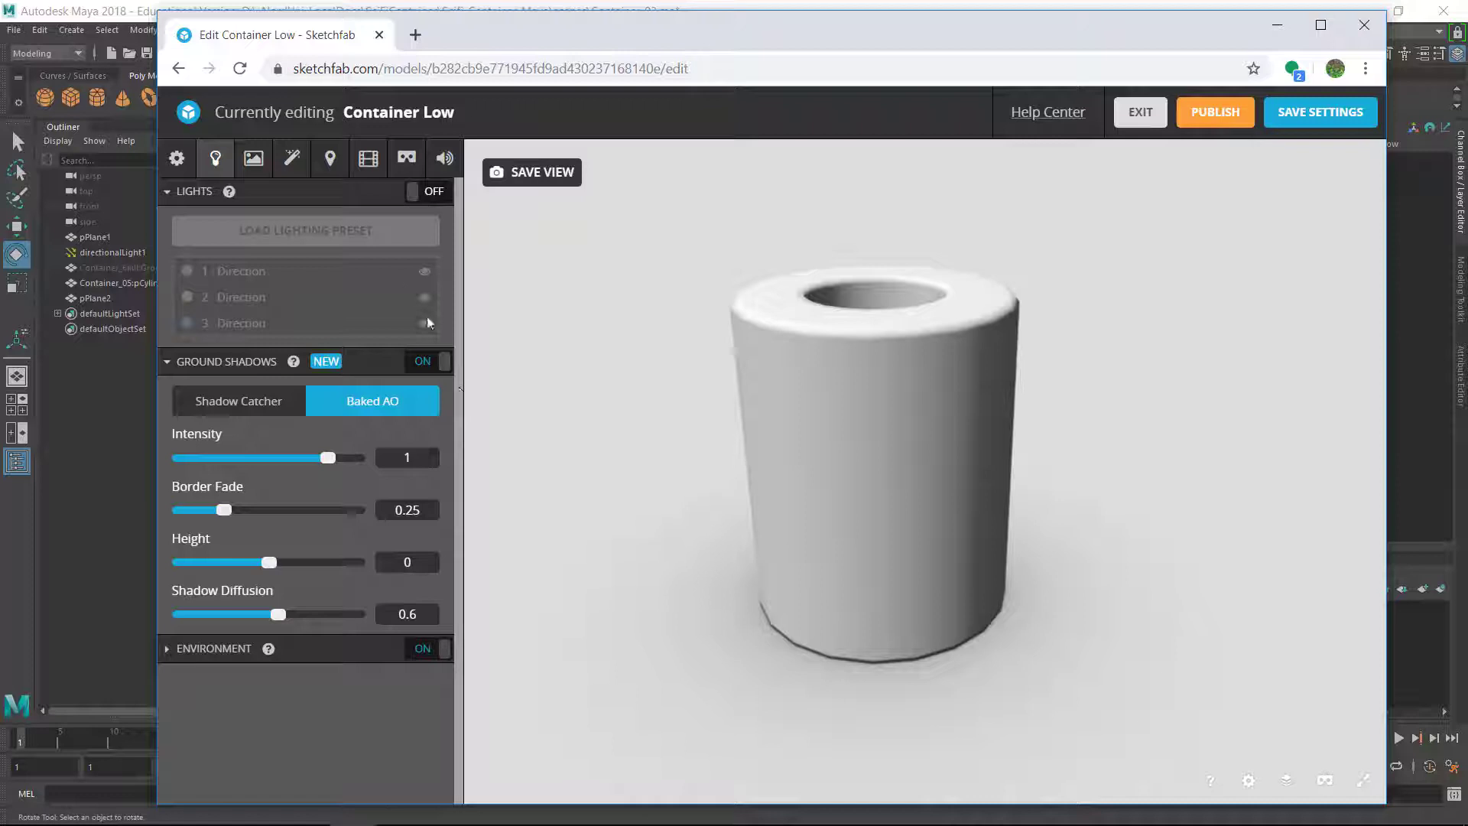
Enable the material's Normal/Bump Map as a Normal Map and open the file browser for importing a texture
left_click(253, 158)
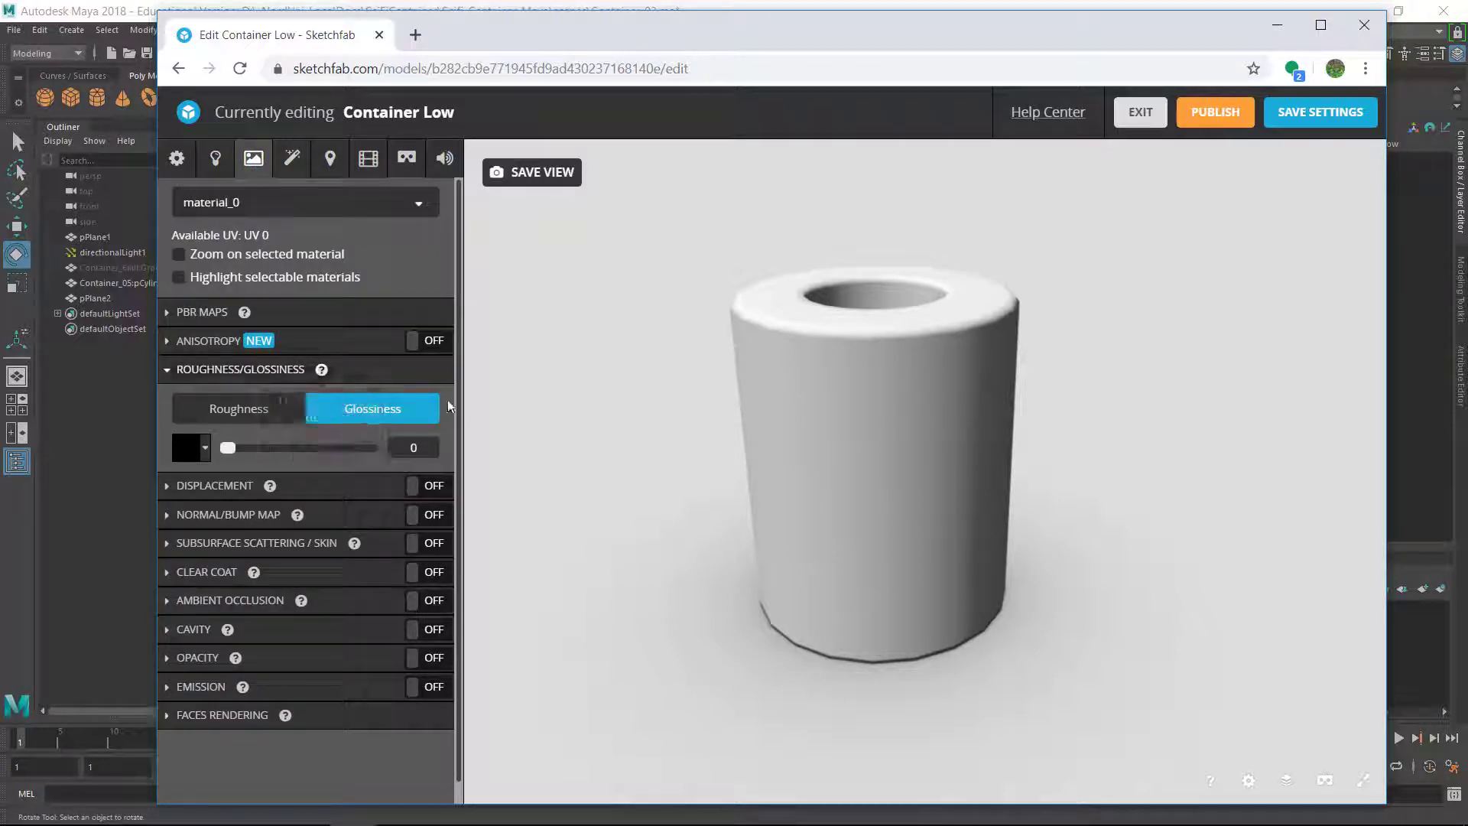
mouse_move(228, 449)
left_mouse_down()
mouse_move(306, 448)
mouse_move(226, 448)
left_mouse_up()
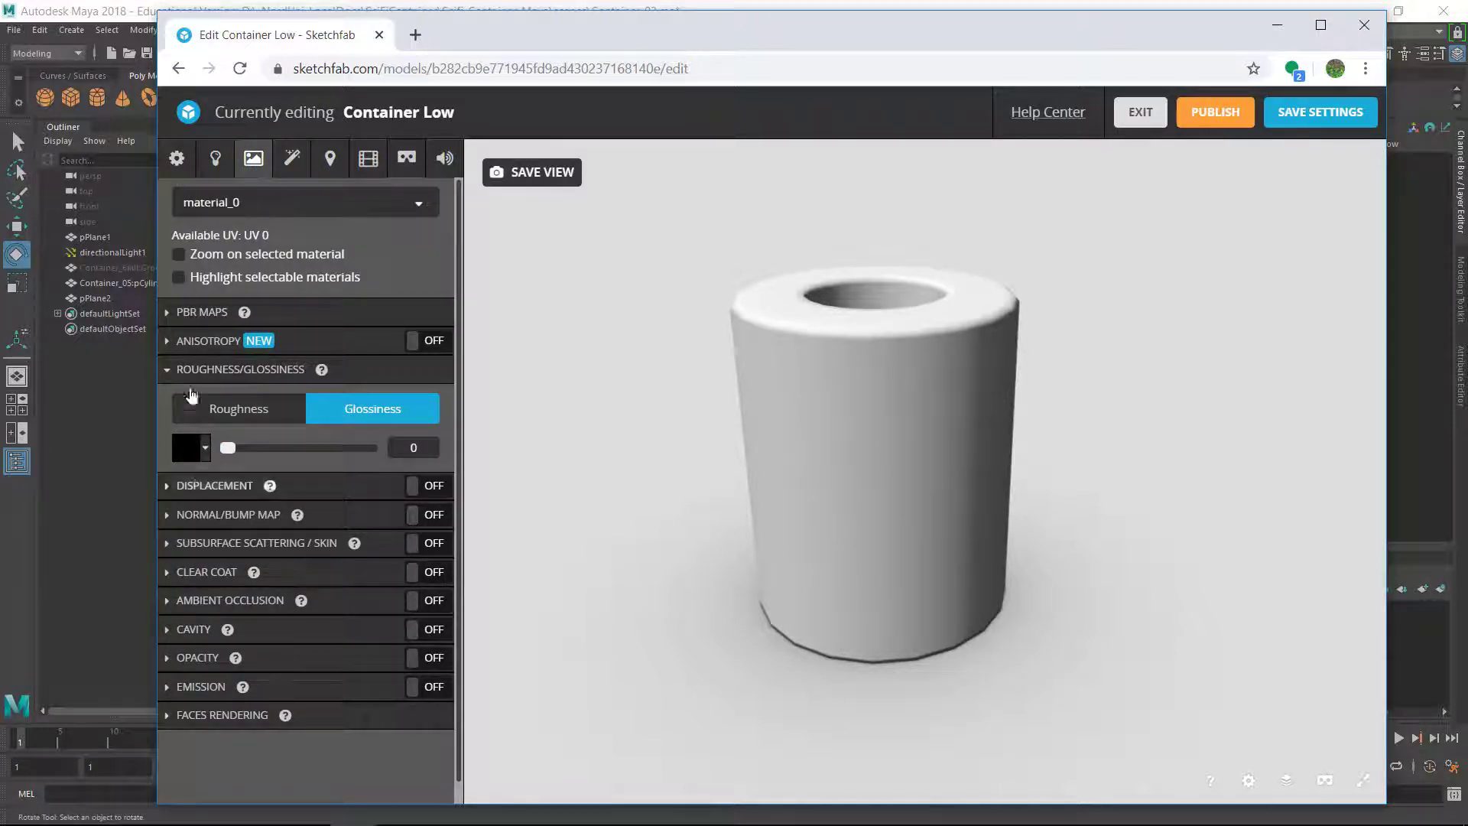
left_click(260, 373)
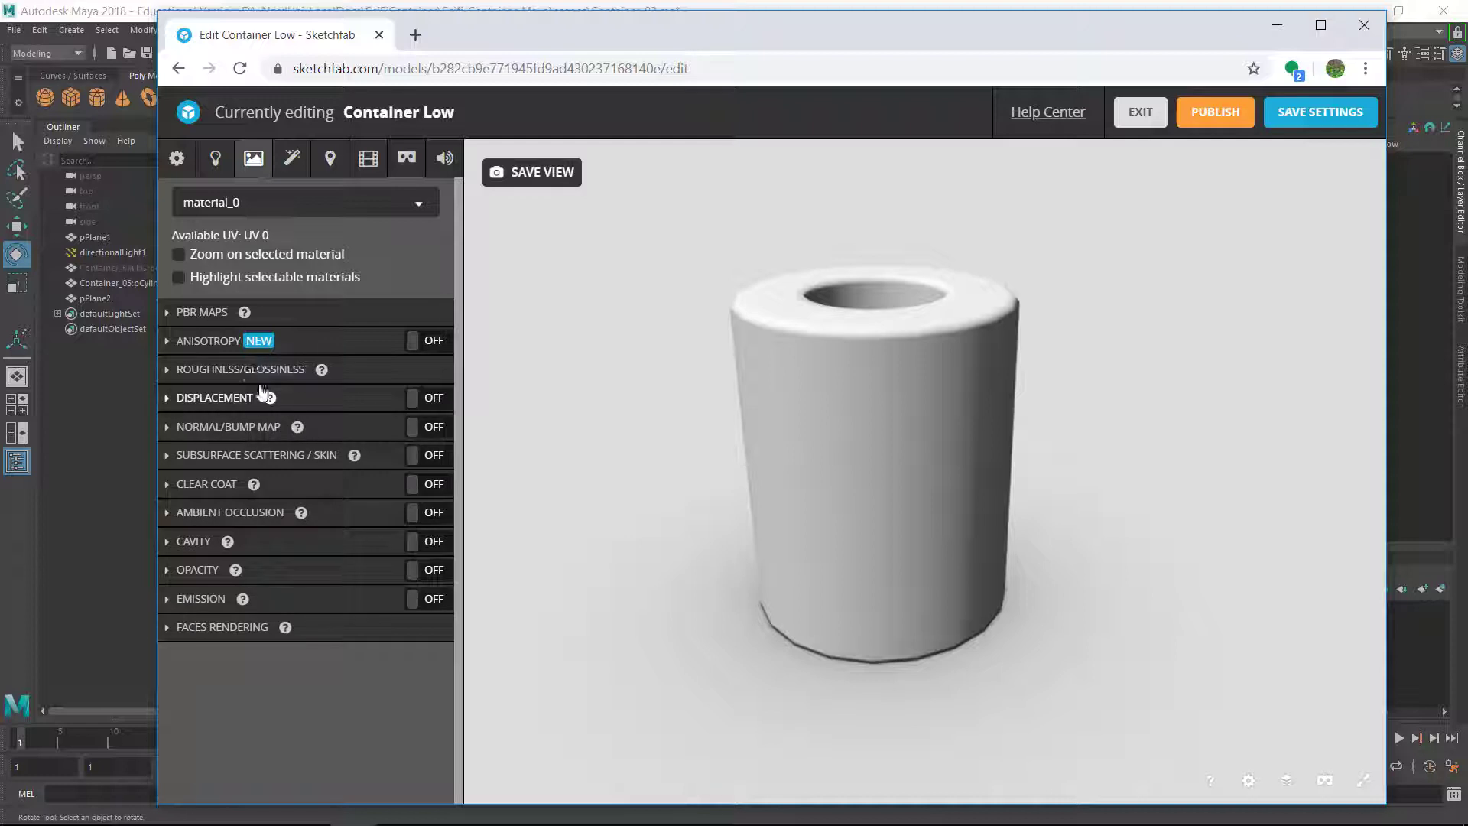
left_click(176, 428)
left_click(432, 428)
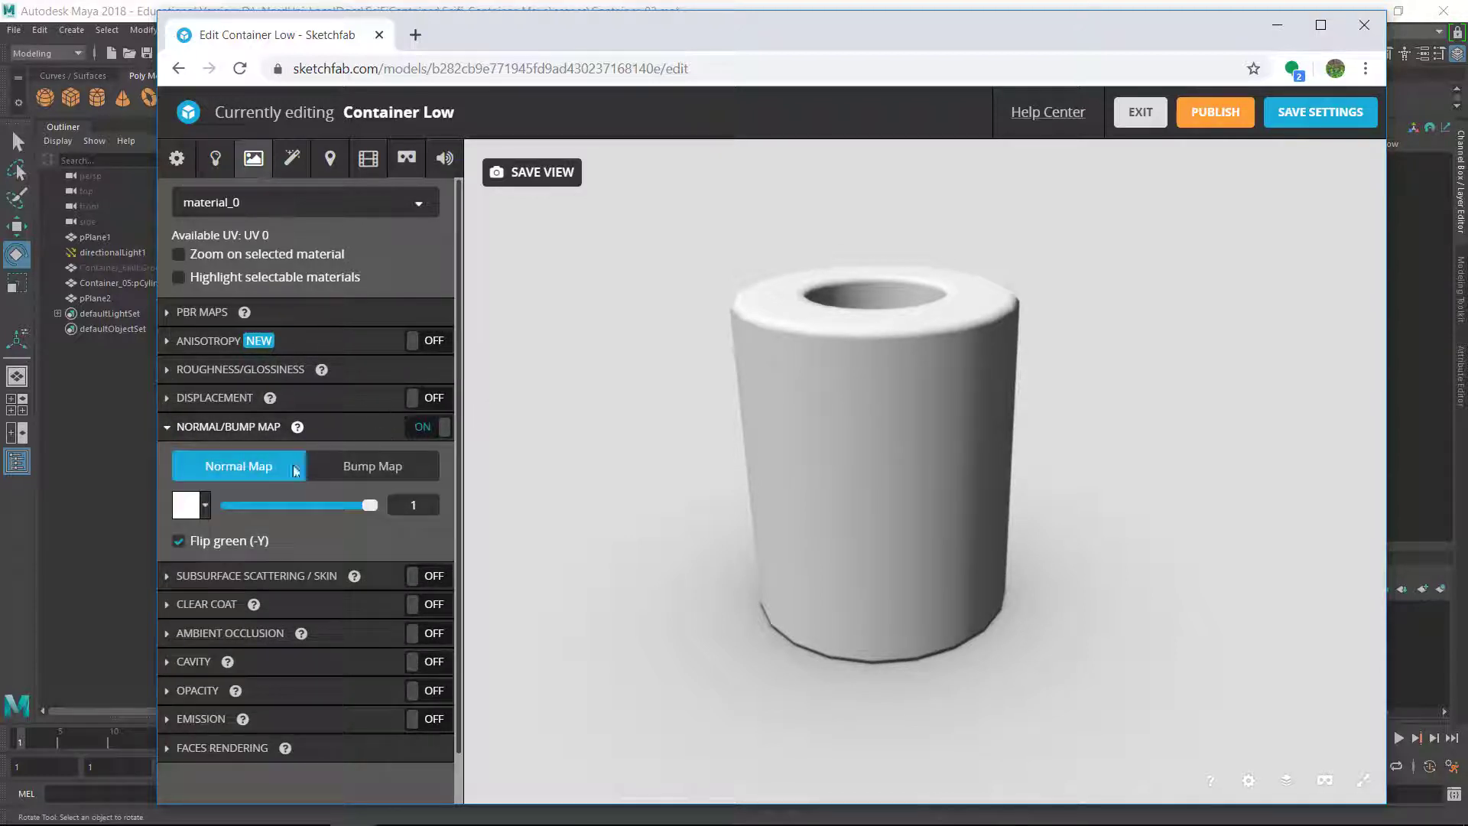
left_click(207, 506)
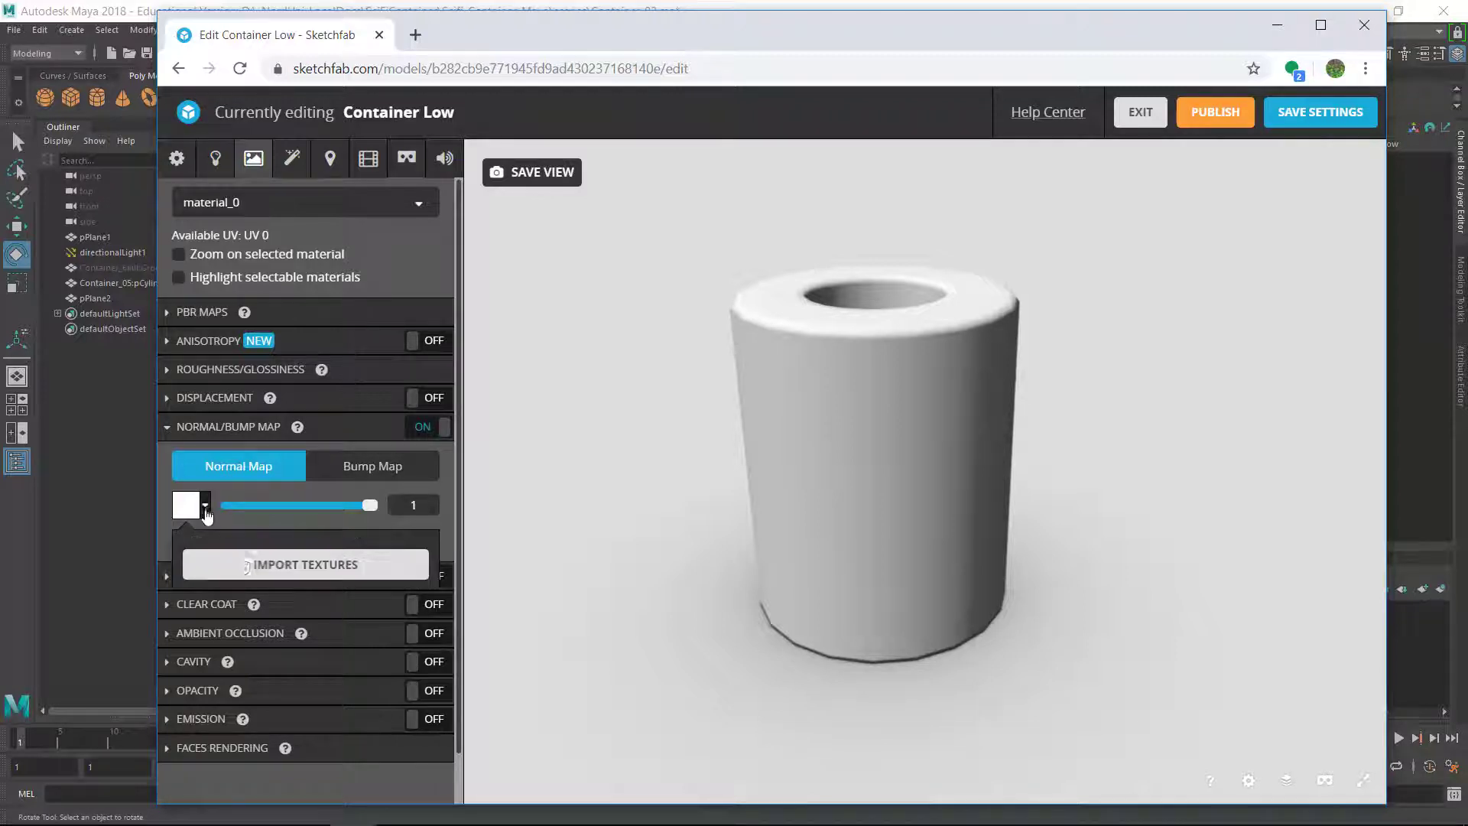
left_click(249, 562)
left_click(623, 281)
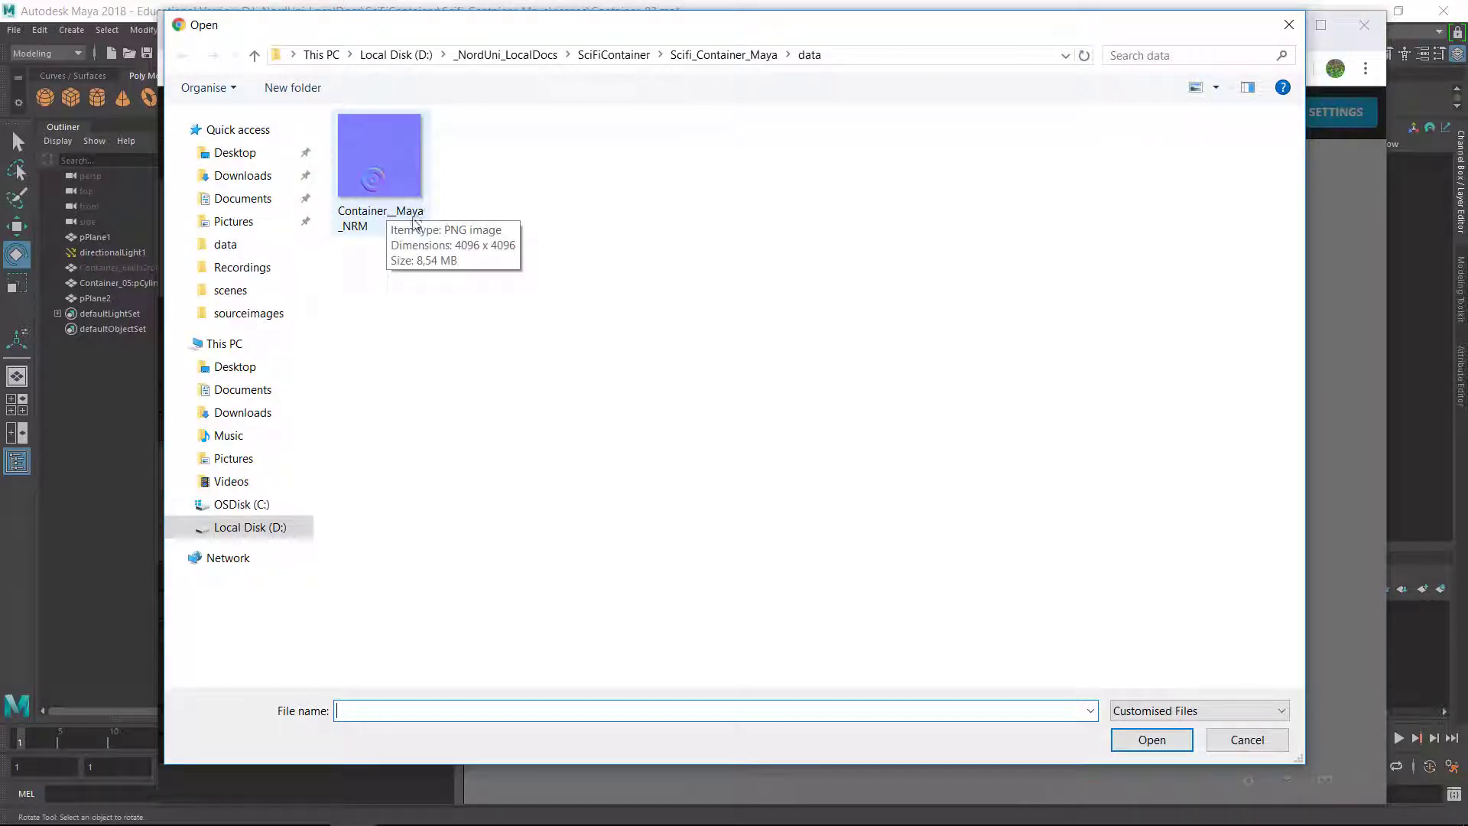
Switch to Photoshop, choose PNG as the Save As format for Container__Maya_NRM, and cancel the save
key("alt+Tab")
left_click(521, 506)
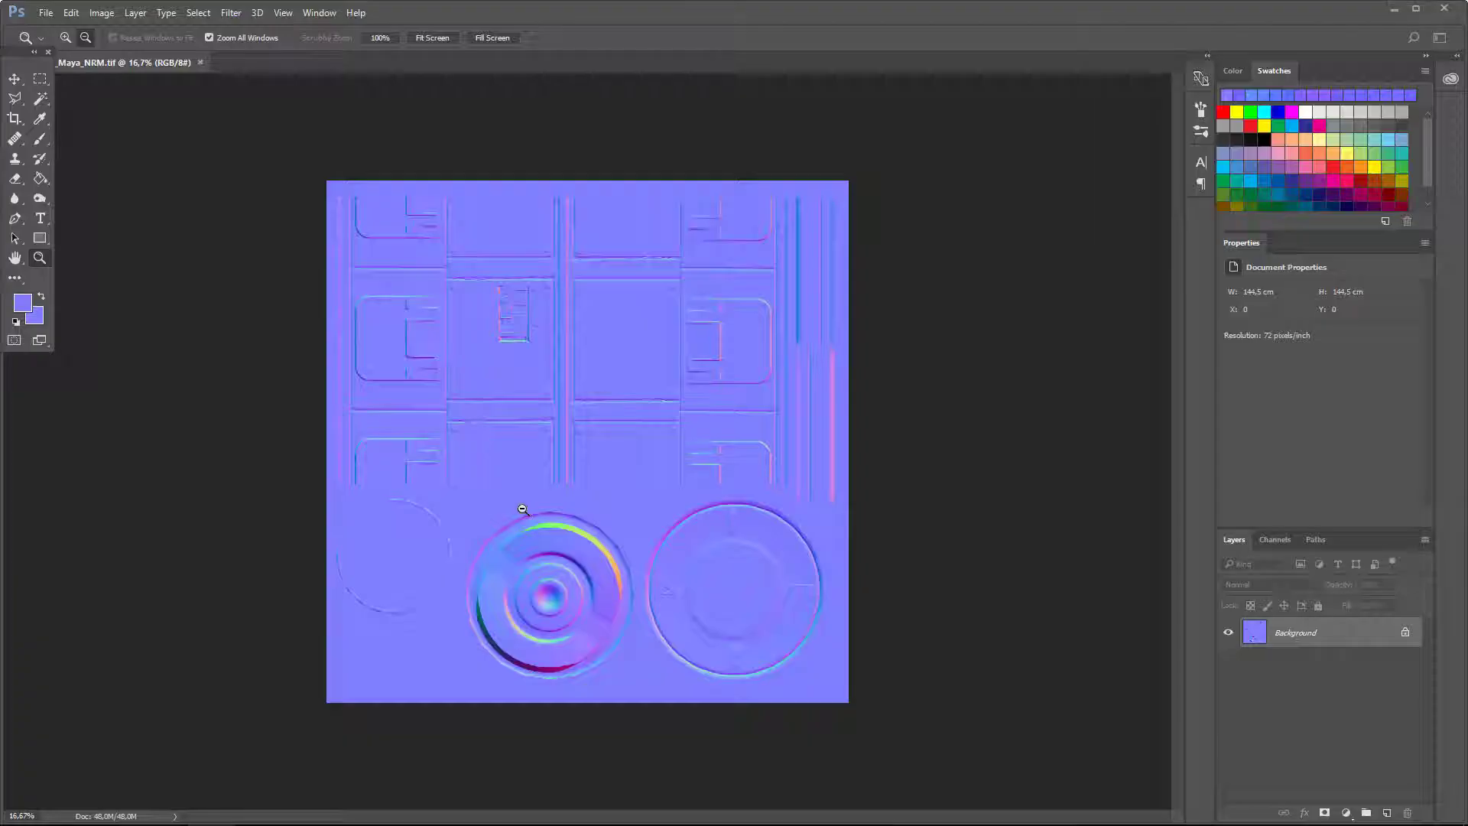
left_click(46, 13)
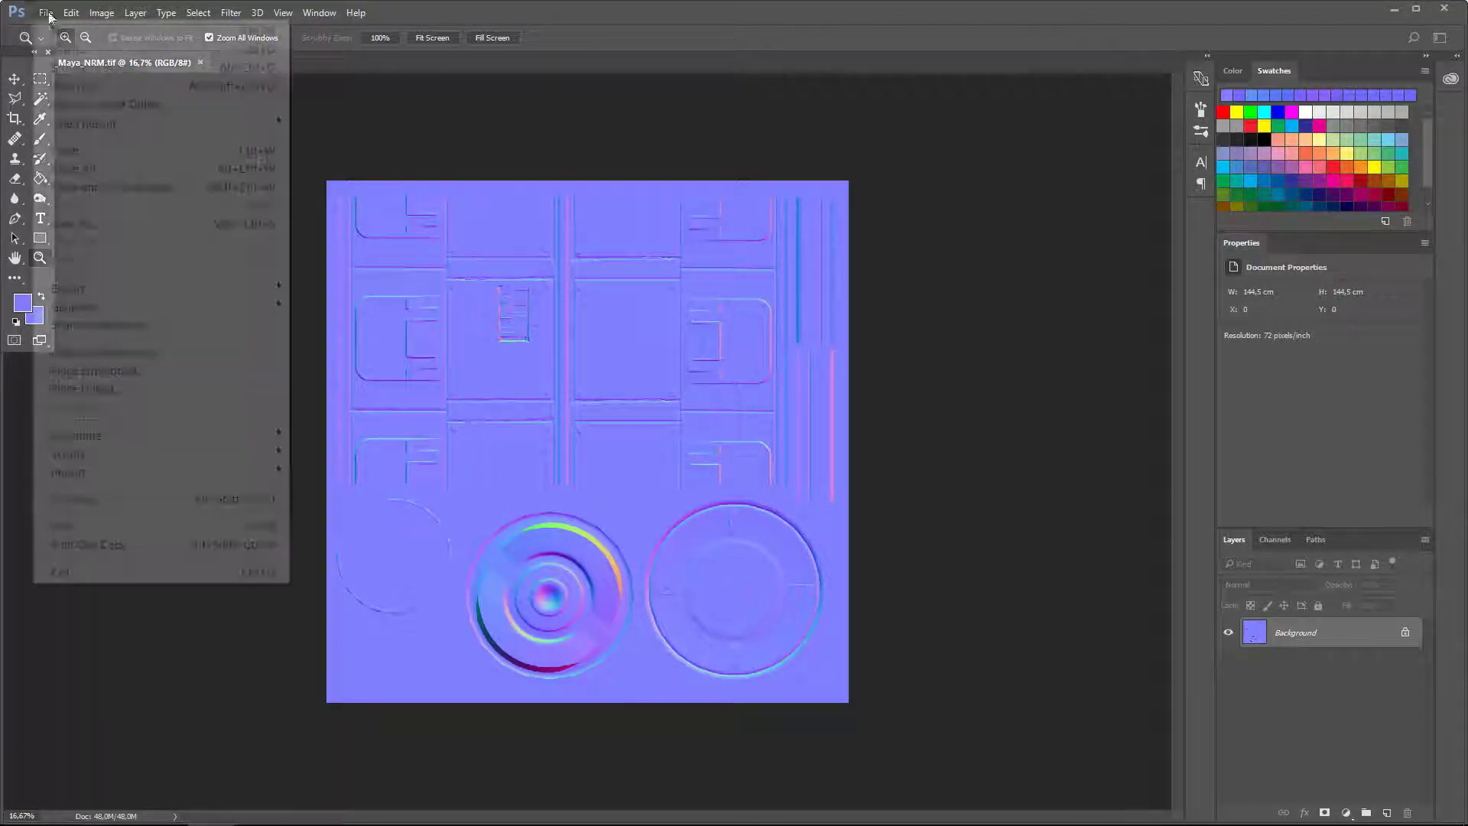
left_click(98, 222)
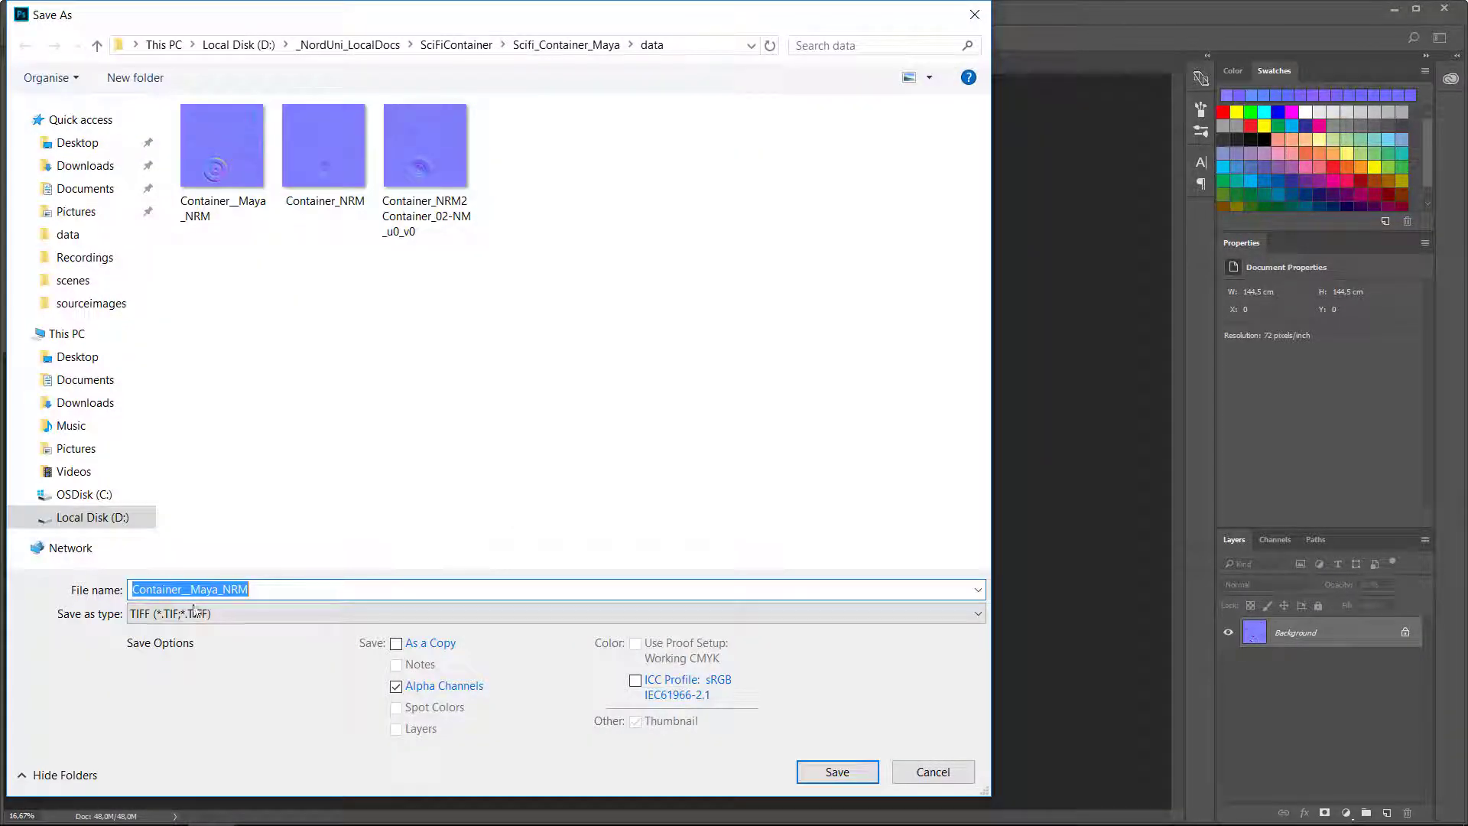
left_click(192, 612)
left_click(183, 523)
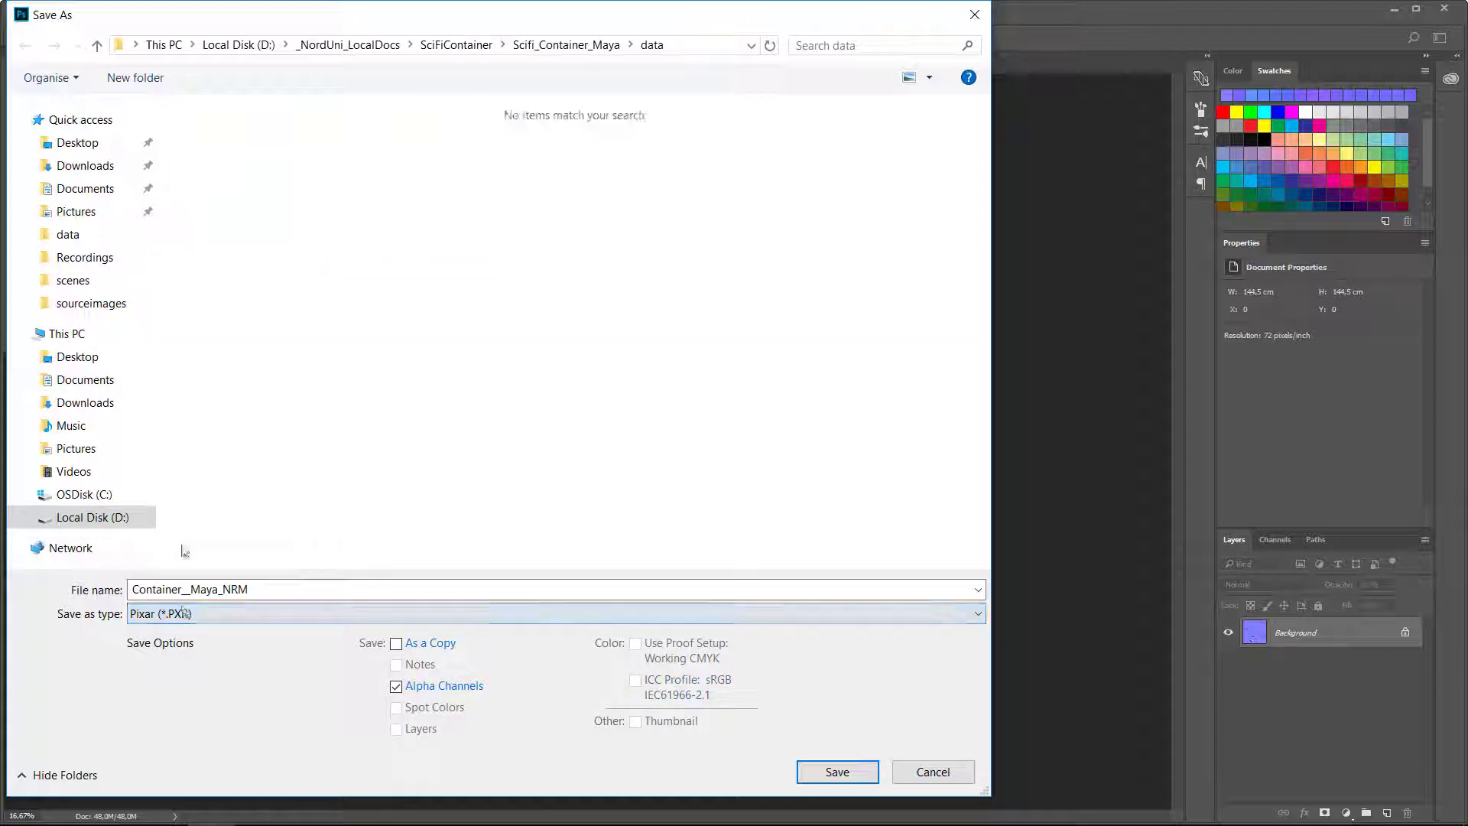
left_click(174, 613)
left_click(174, 532)
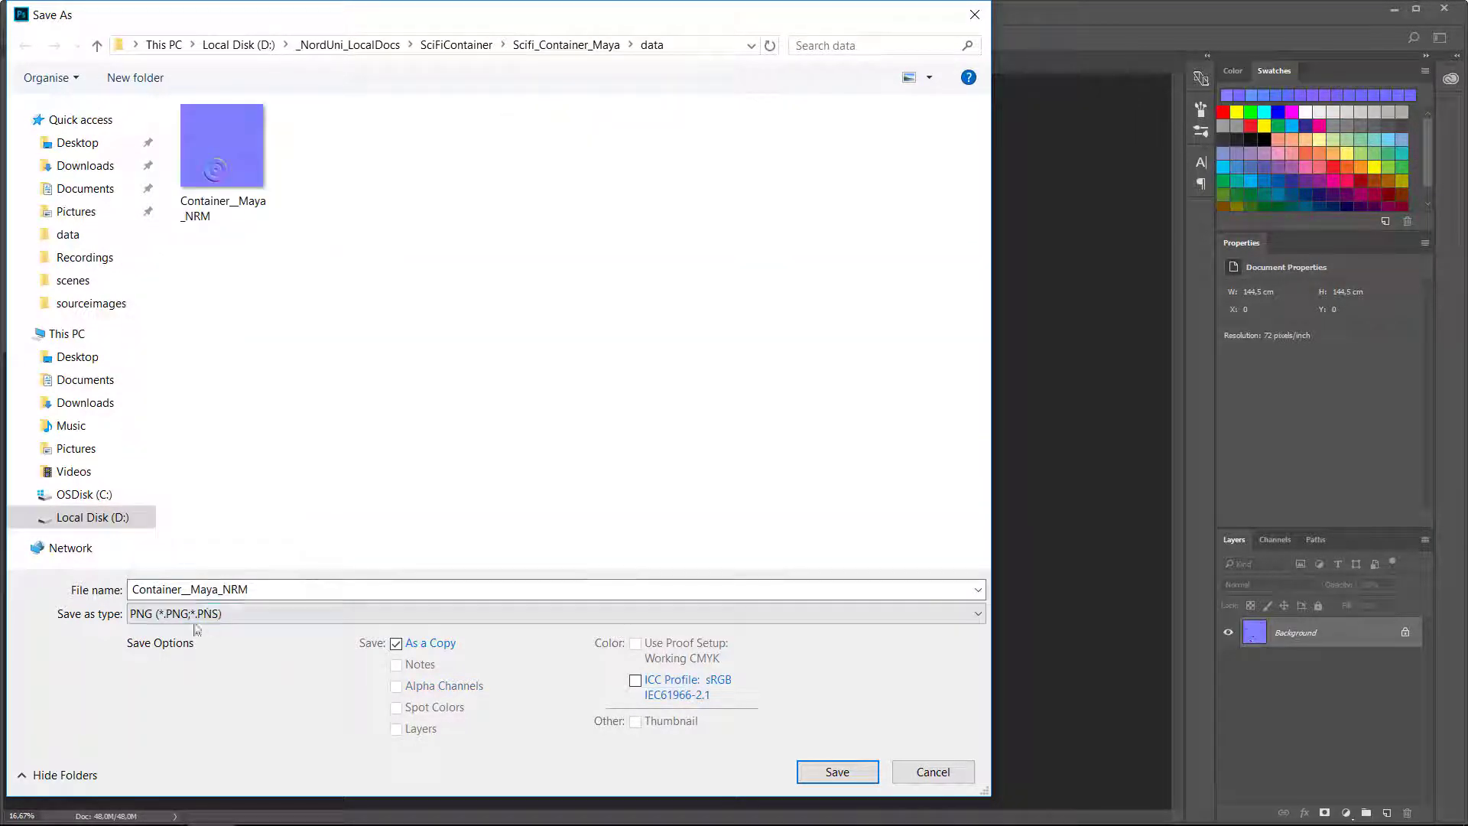
left_click(933, 772)
Switch back to Sketchfab, import the Container__Maya_NRM PNG from the data folder, and assign it as the normal map
key("alt+Tab")
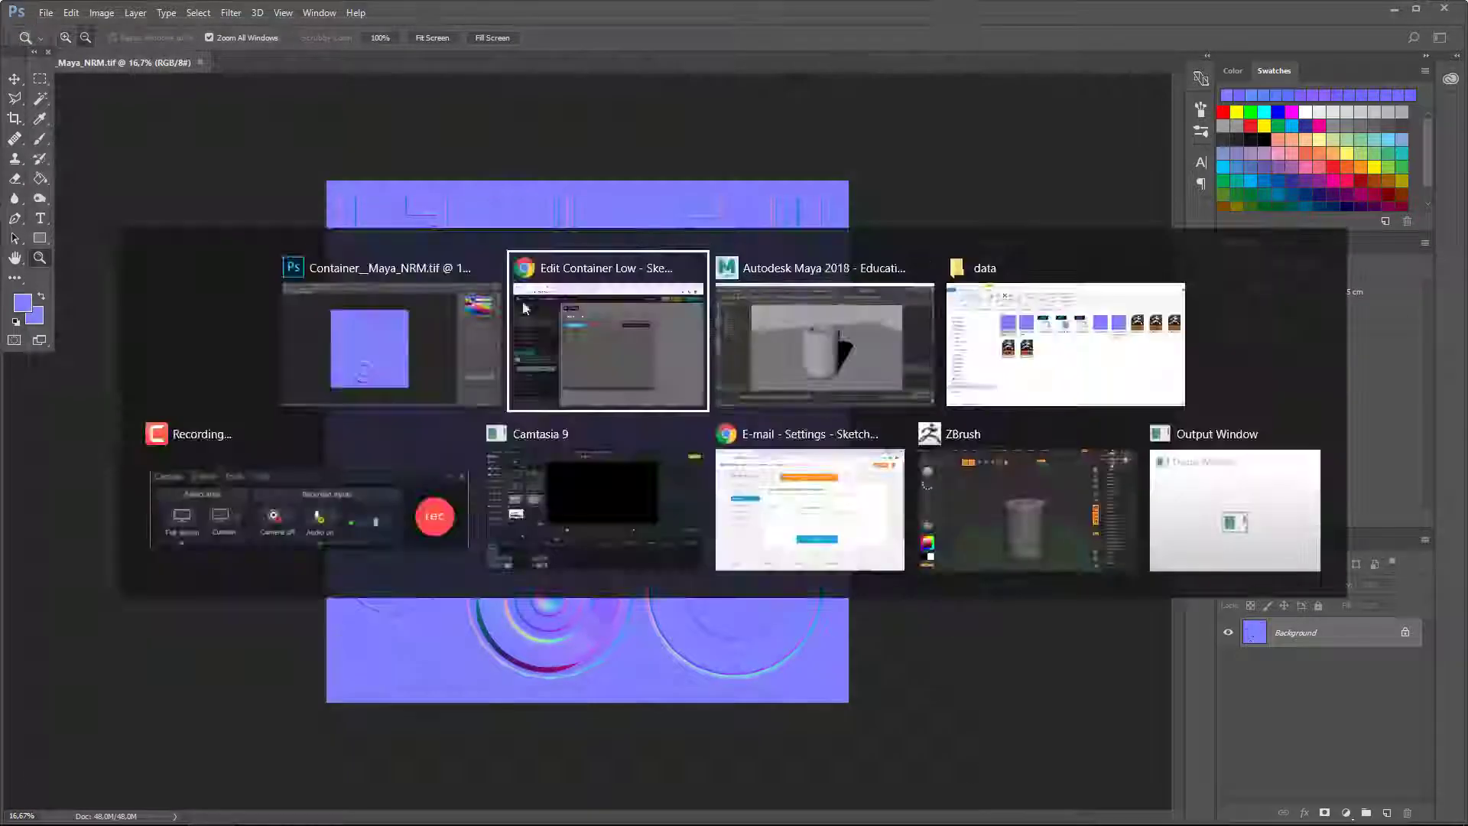
left_click(642, 348)
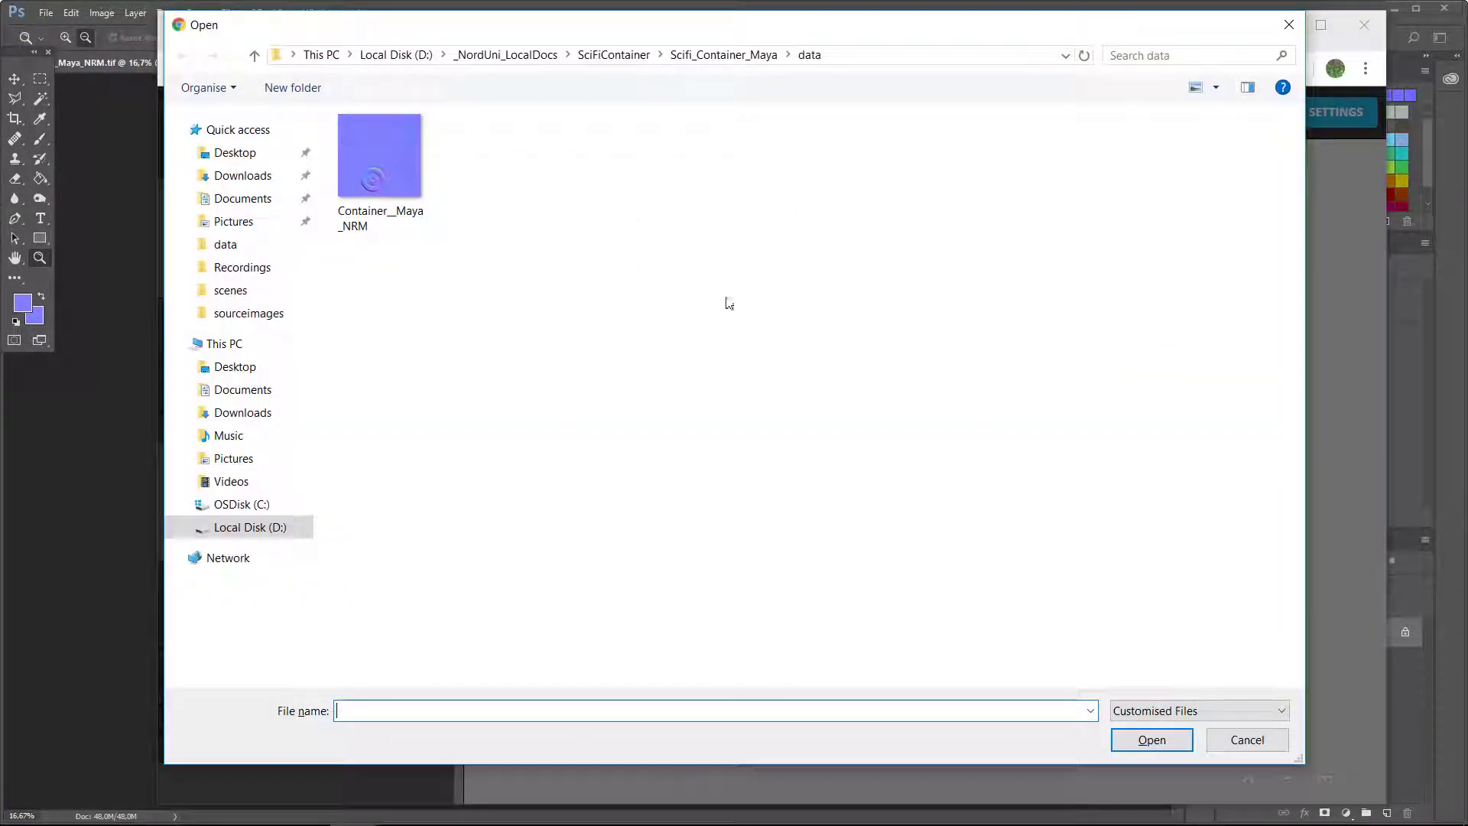
left_click(387, 164)
left_click(1139, 746)
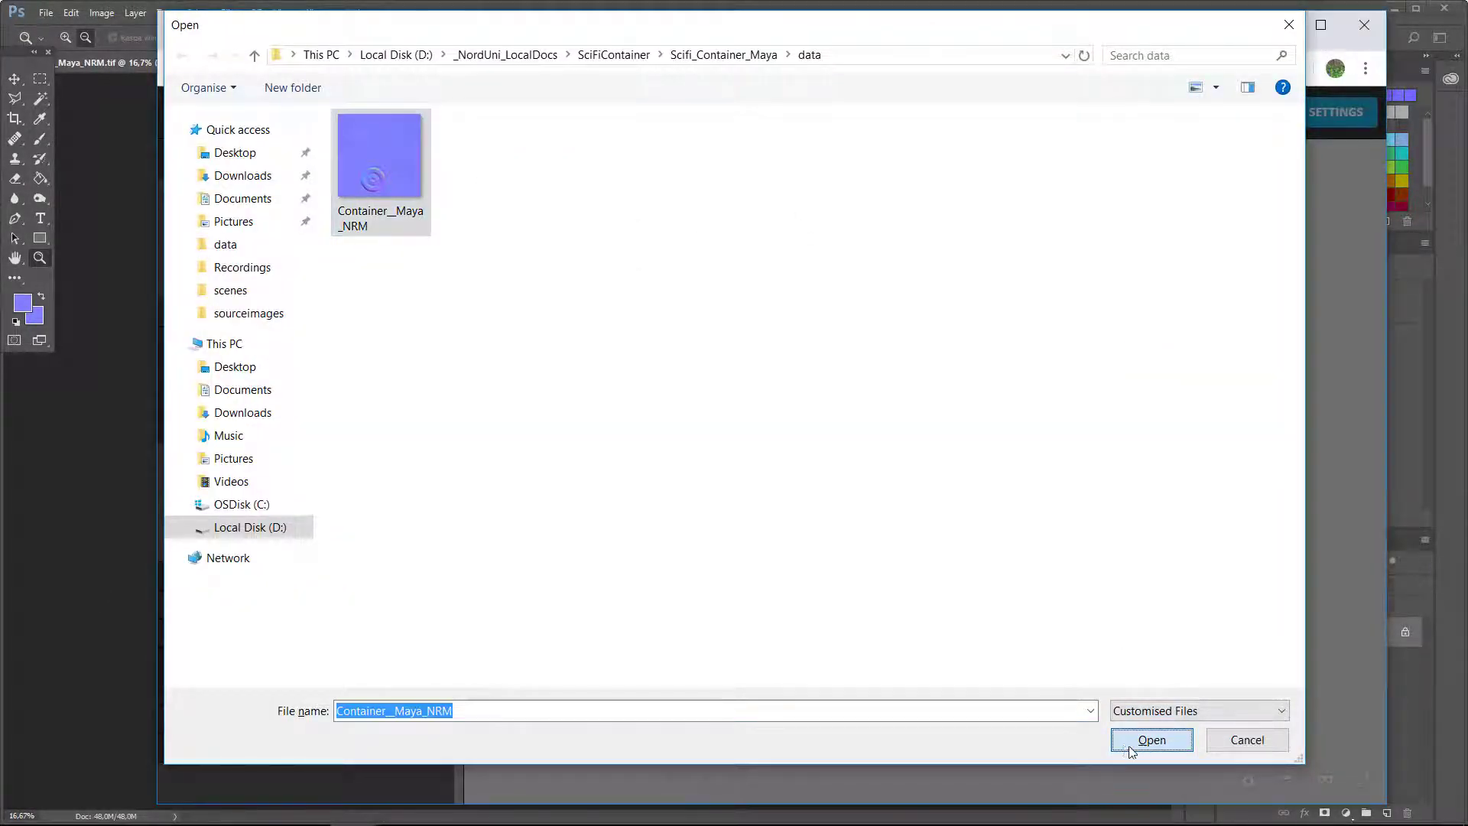
left_click(544, 453)
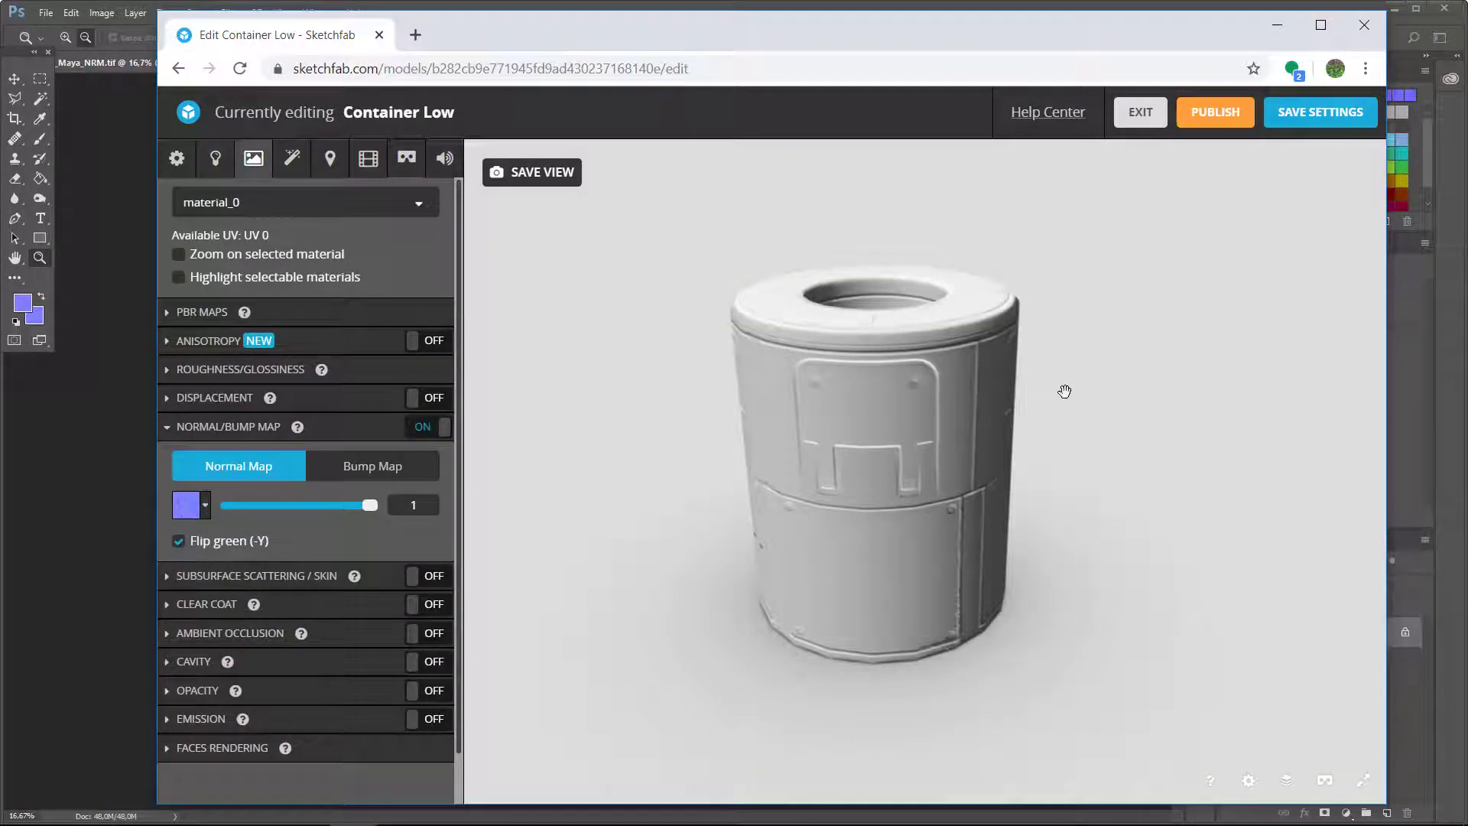
Examine the normal map detail on the container's sides from different angles and distances
mouse_move(1064, 391)
left_mouse_down()
mouse_move(1025, 387)
mouse_move(1117, 370)
mouse_move(1033, 377)
mouse_move(1066, 440)
mouse_move(1081, 422)
mouse_move(1048, 429)
mouse_move(1114, 410)
mouse_move(1093, 364)
mouse_move(1124, 410)
mouse_move(1079, 413)
mouse_move(1101, 390)
mouse_move(1098, 422)
mouse_move(1058, 423)
mouse_move(1094, 420)
mouse_move(1119, 450)
mouse_move(1153, 406)
mouse_move(1141, 396)
left_mouse_up()
scroll(1132, 475, "down", 3)
scroll(1150, 369, "up", 5)
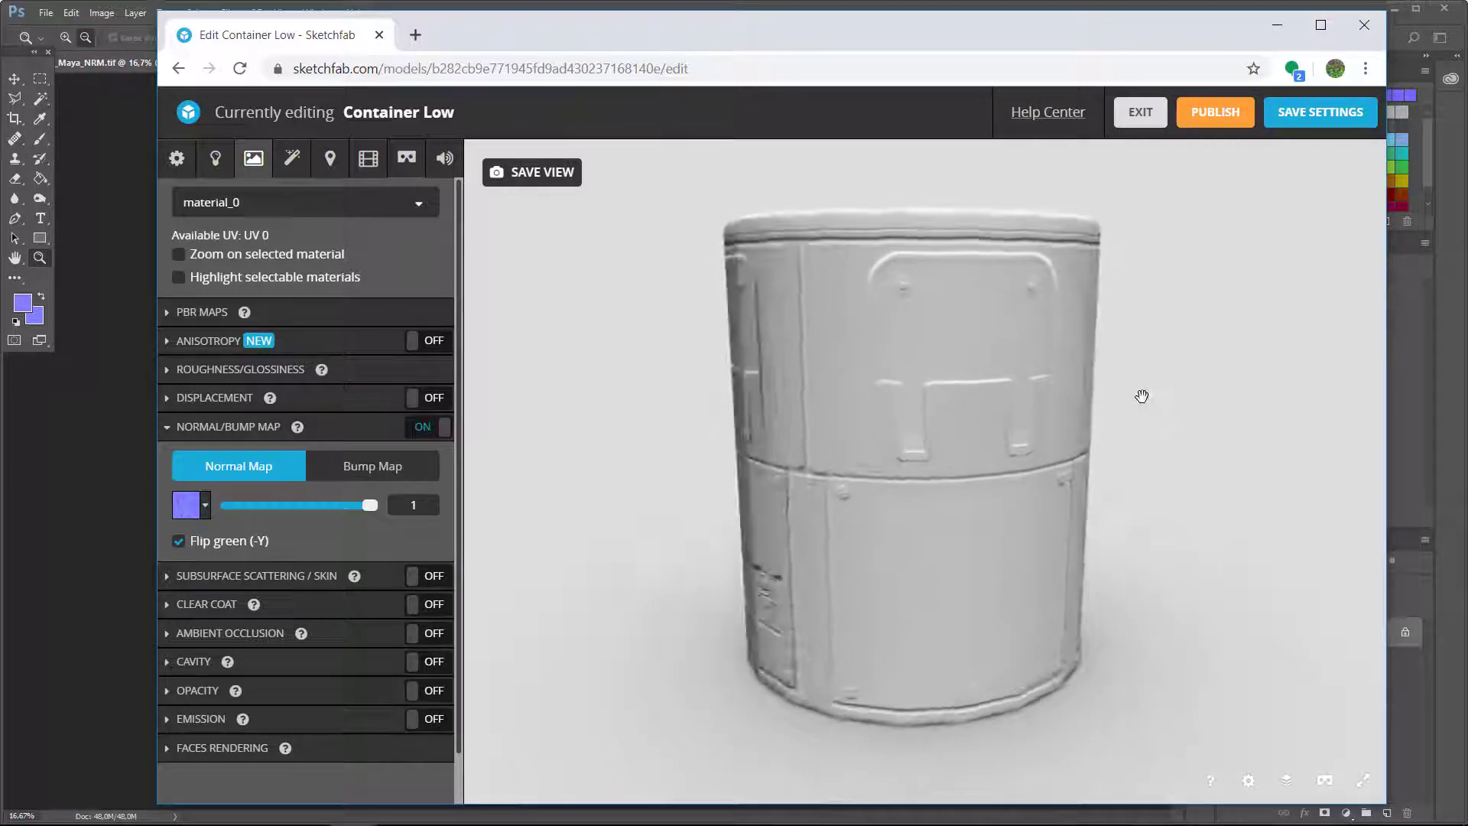
scroll(1114, 462, "down", 3)
scroll(1073, 307, "up", 5)
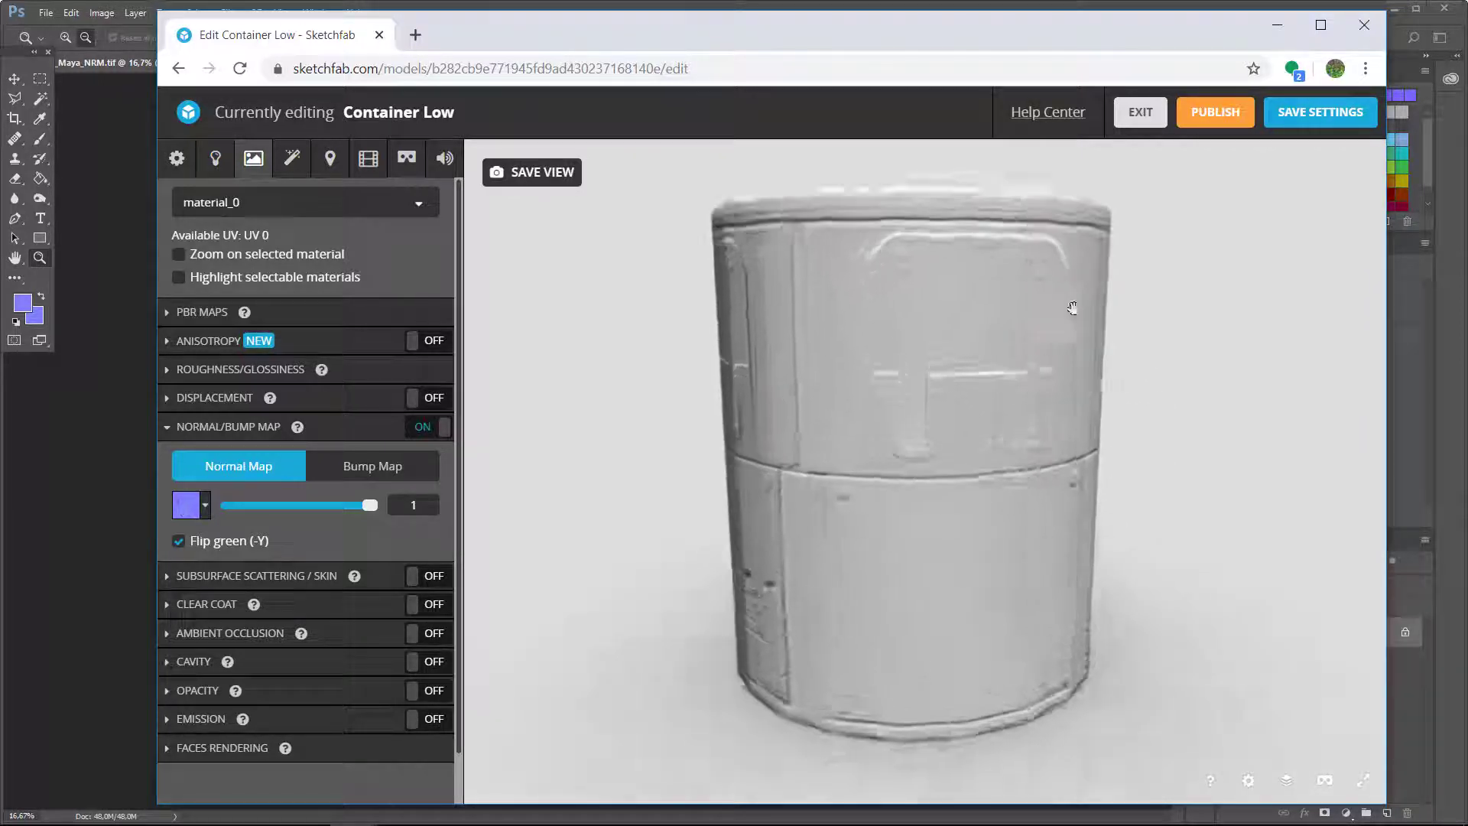
Rotate the environment lighting around the container to check the panel relief, and turn off Flip green (-Y) for the normal map
left_click_drag(1025, 380, 1121, 446, "alt")
left_click_drag(1174, 386, 1147, 444)
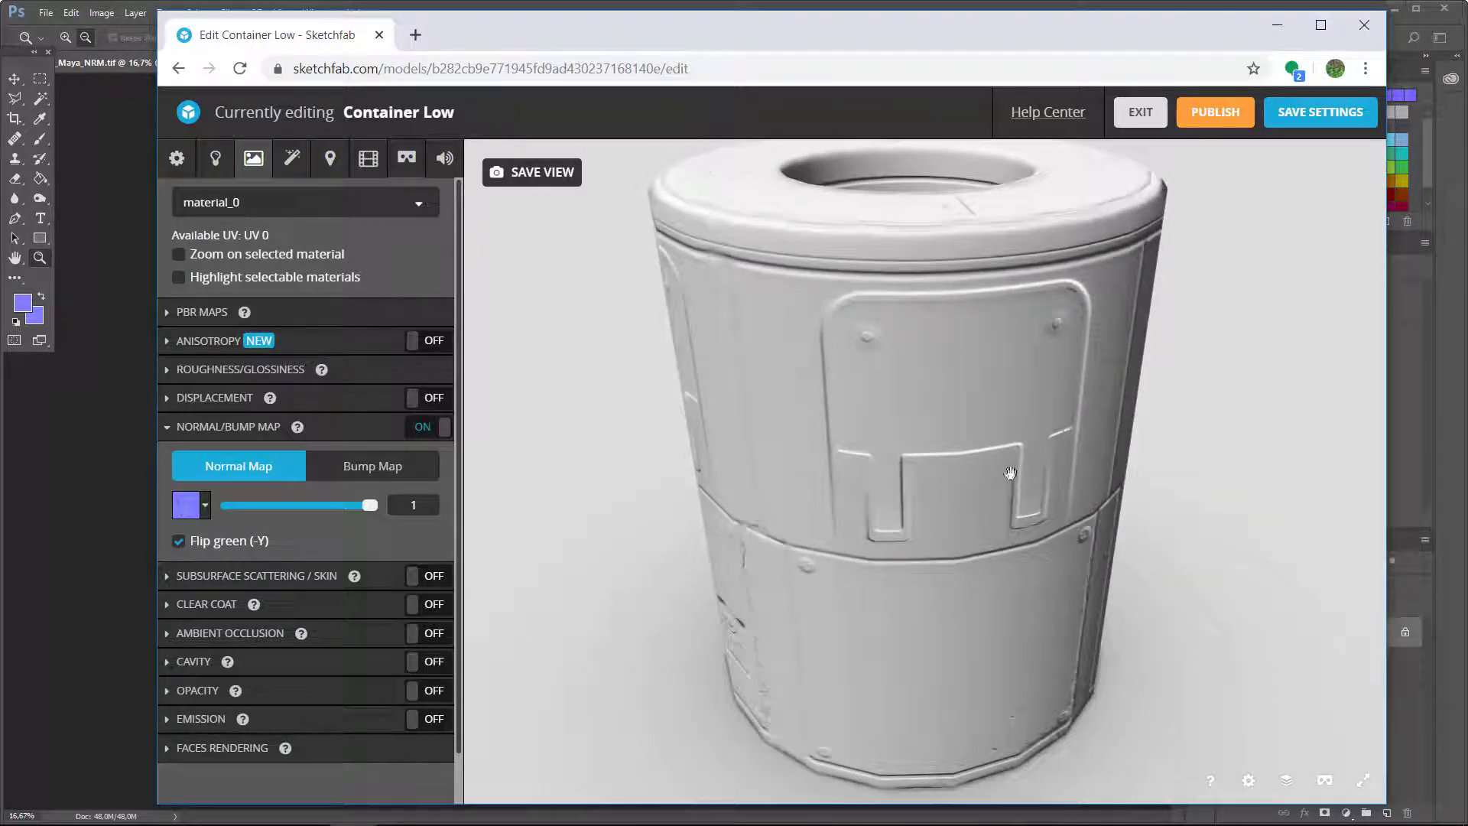
left_click_drag(909, 413, 935, 367, "alt")
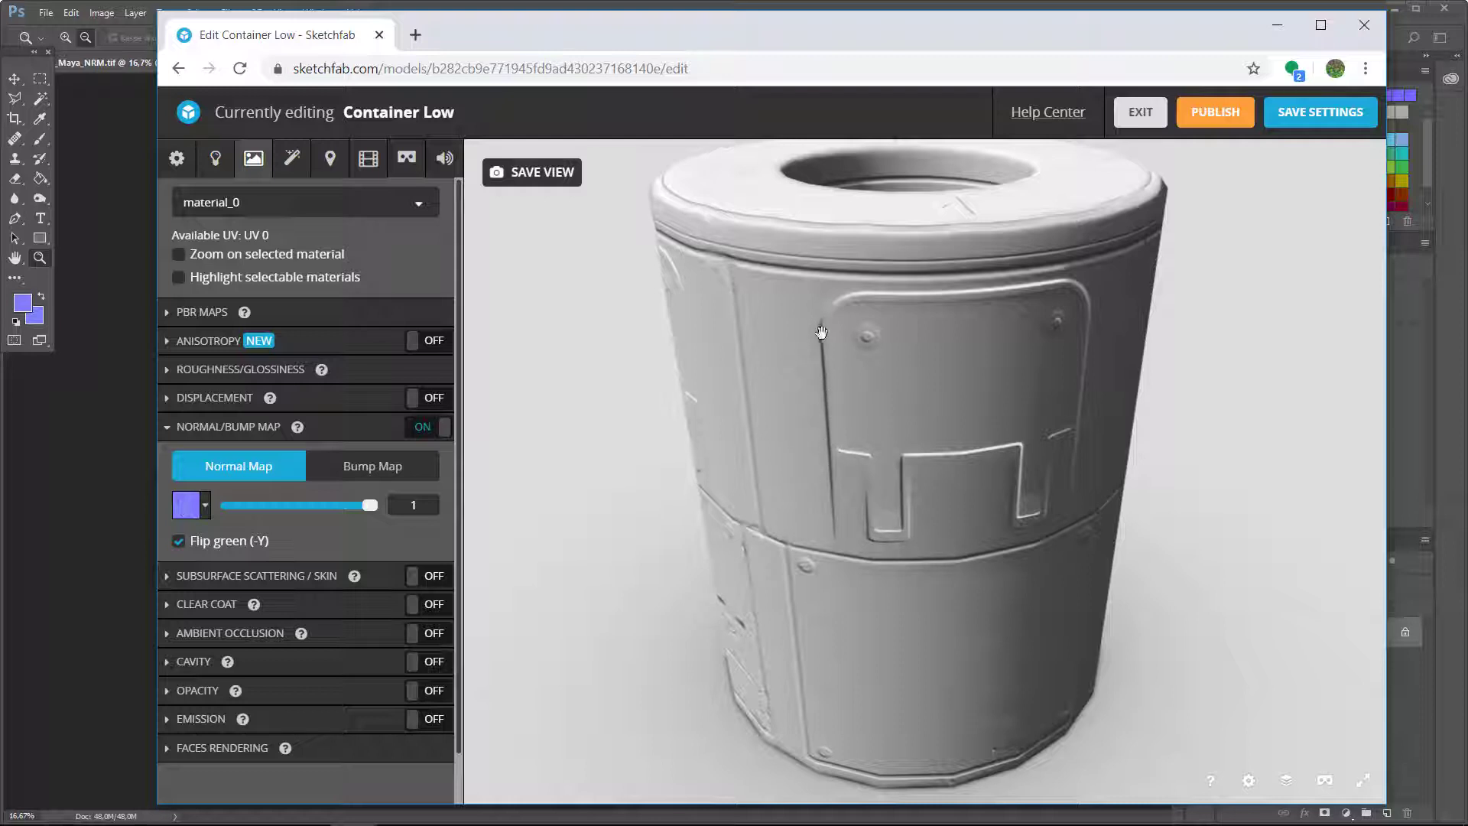
mouse_move(821, 338)
left_mouse_down()
mouse_move(814, 391)
mouse_move(833, 456)
mouse_move(829, 269)
mouse_move(824, 309)
left_mouse_up()
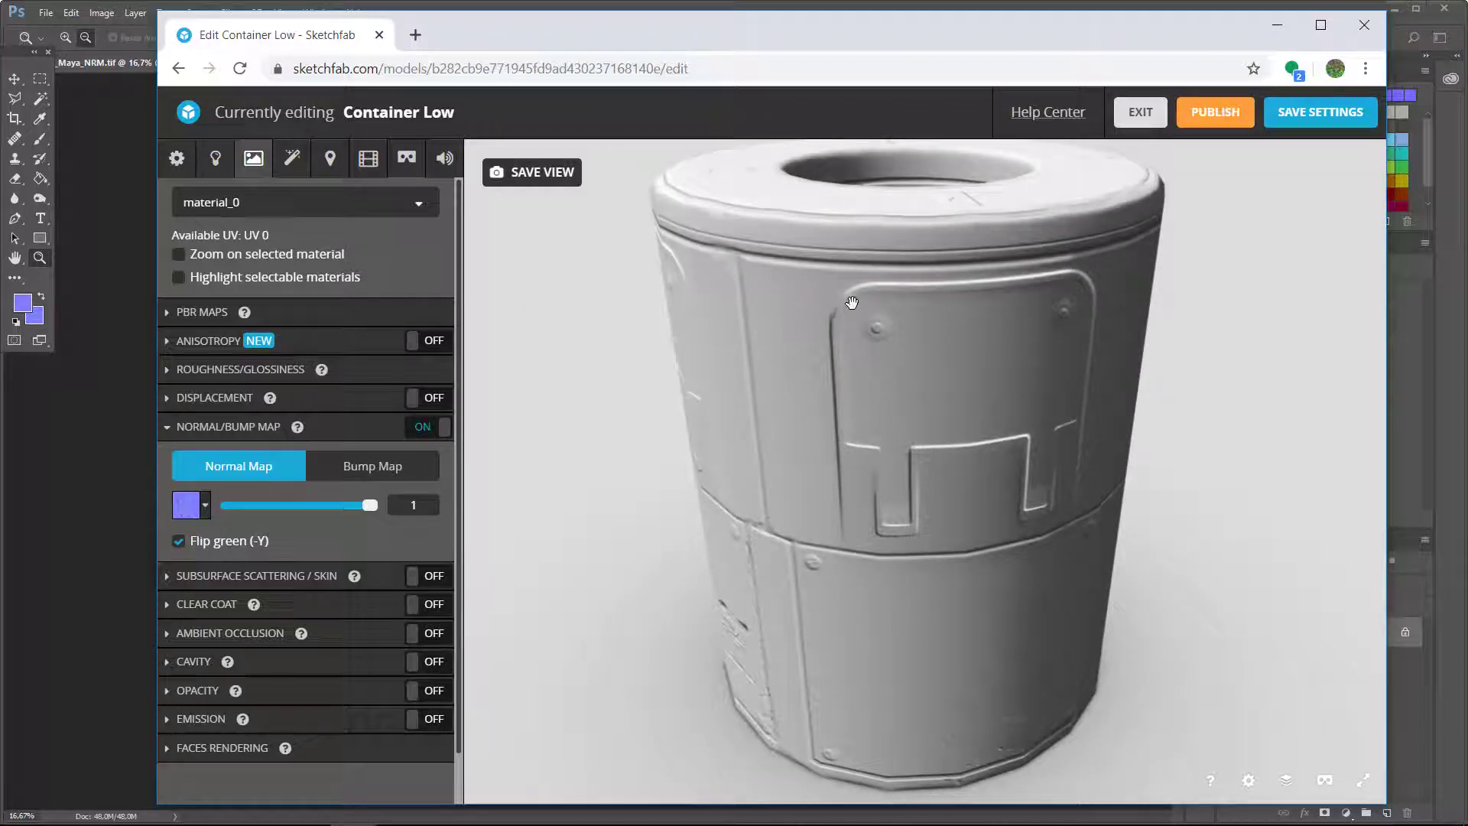
left_click_drag(755, 452, 787, 441)
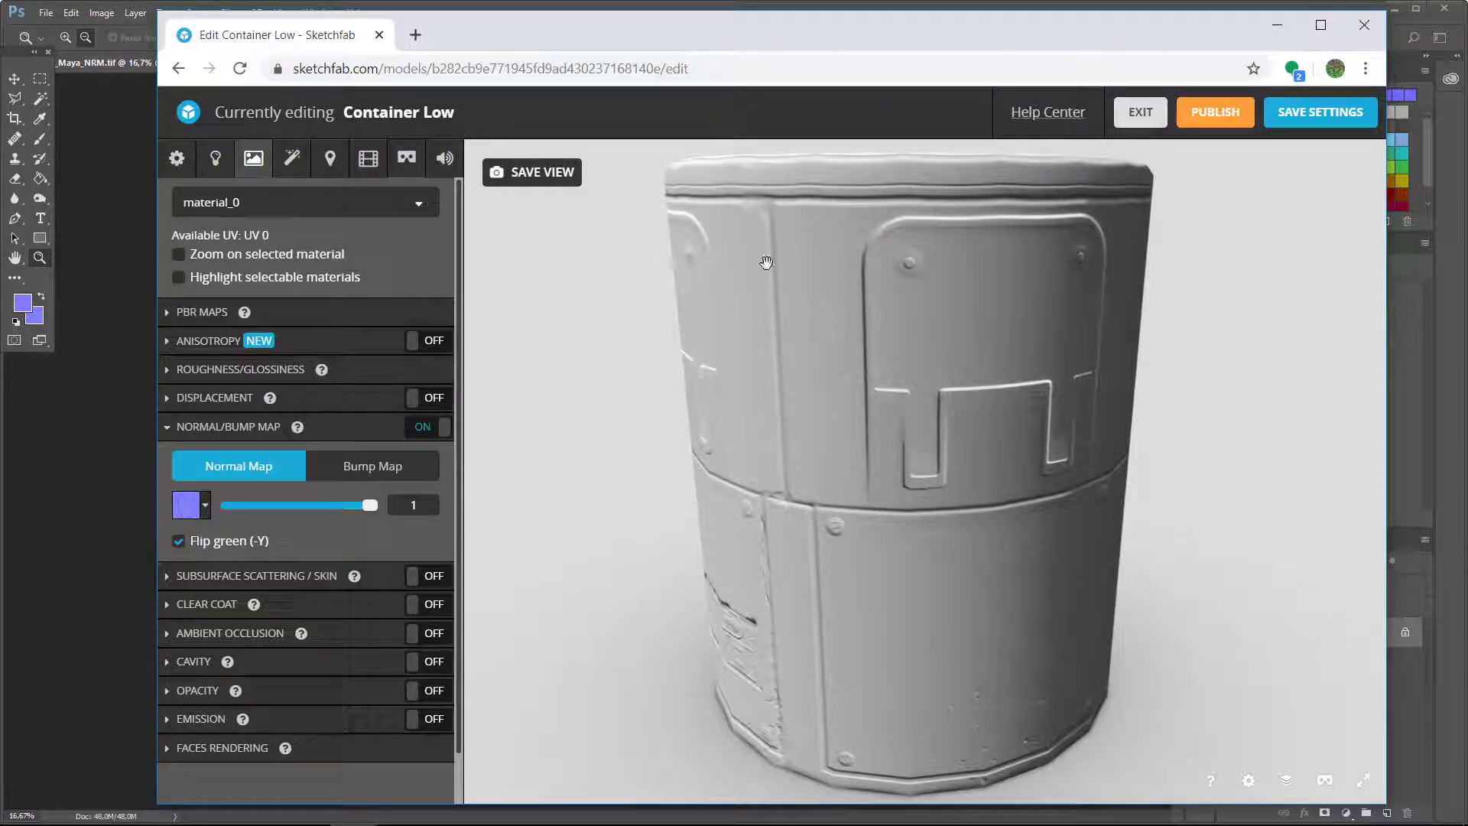
left_click_drag(958, 348, 943, 350)
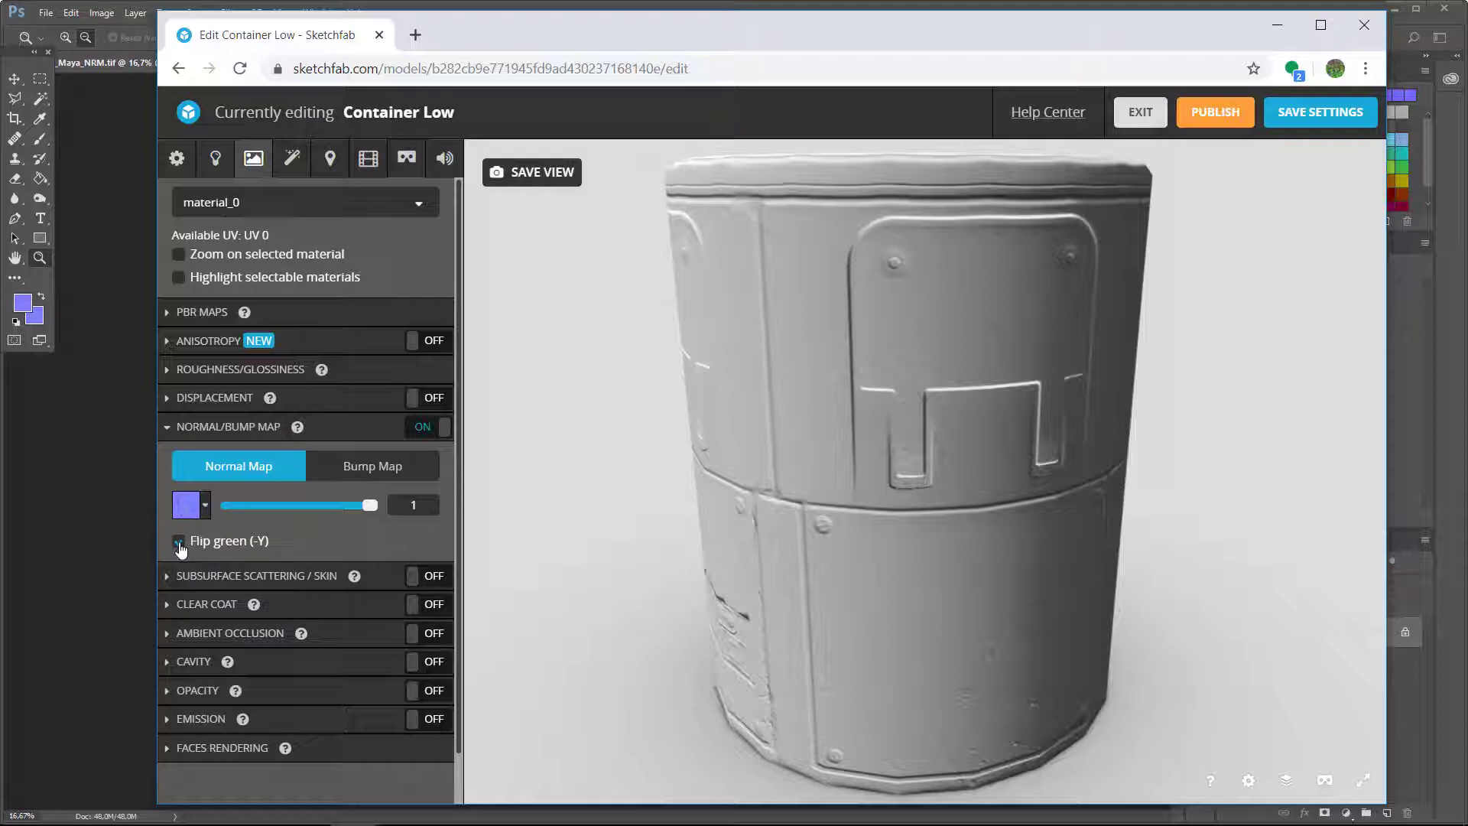
left_click(179, 542)
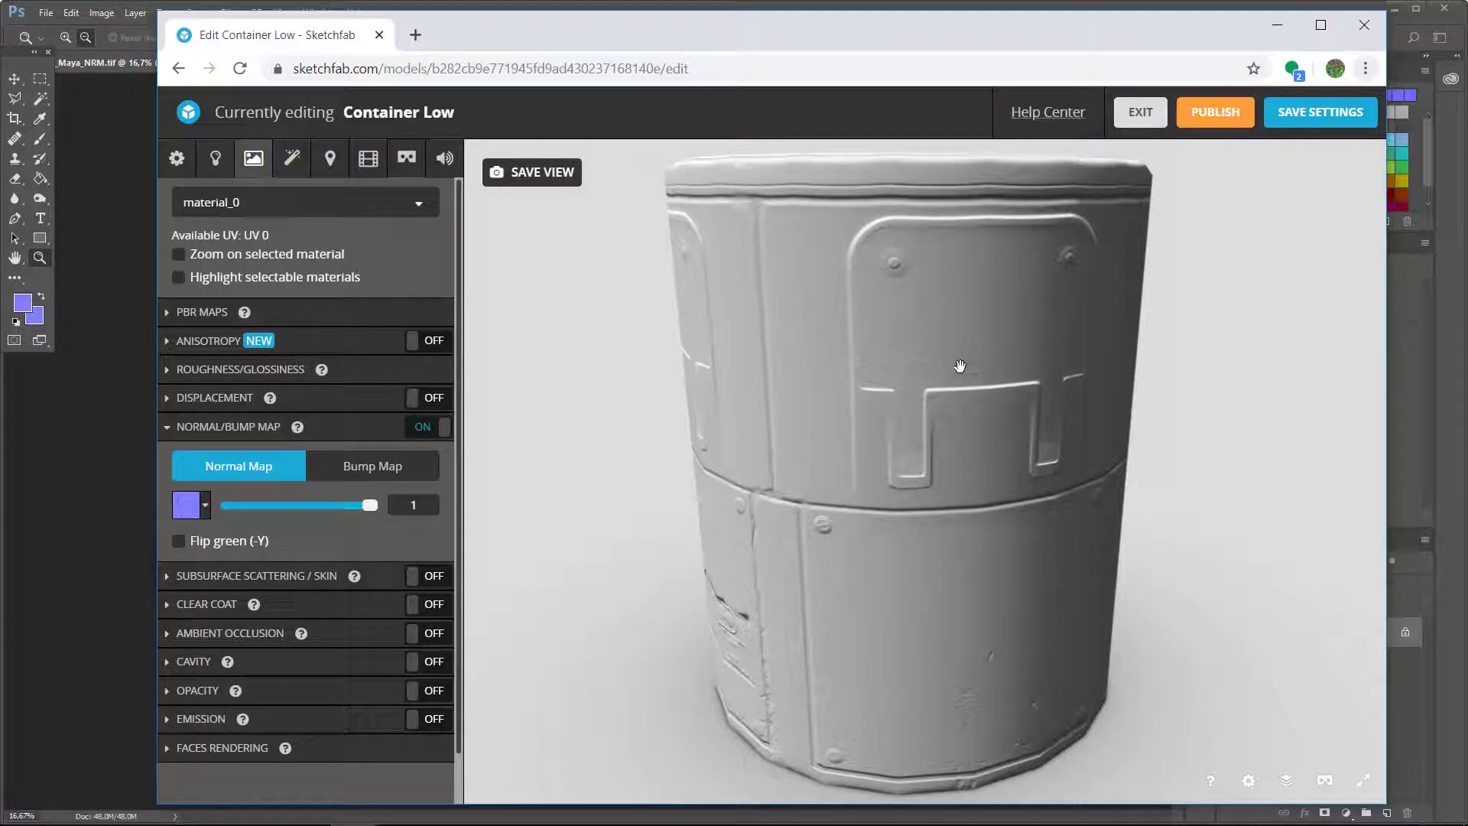
Examine the container's panels, screws and damaged plate under different light directions, angles and distances with the green channel unflipped
left_click_drag(976, 370, 1104, 406, "alt")
scroll(1091, 354, "up", 5)
scroll(1085, 409, "down", 7)
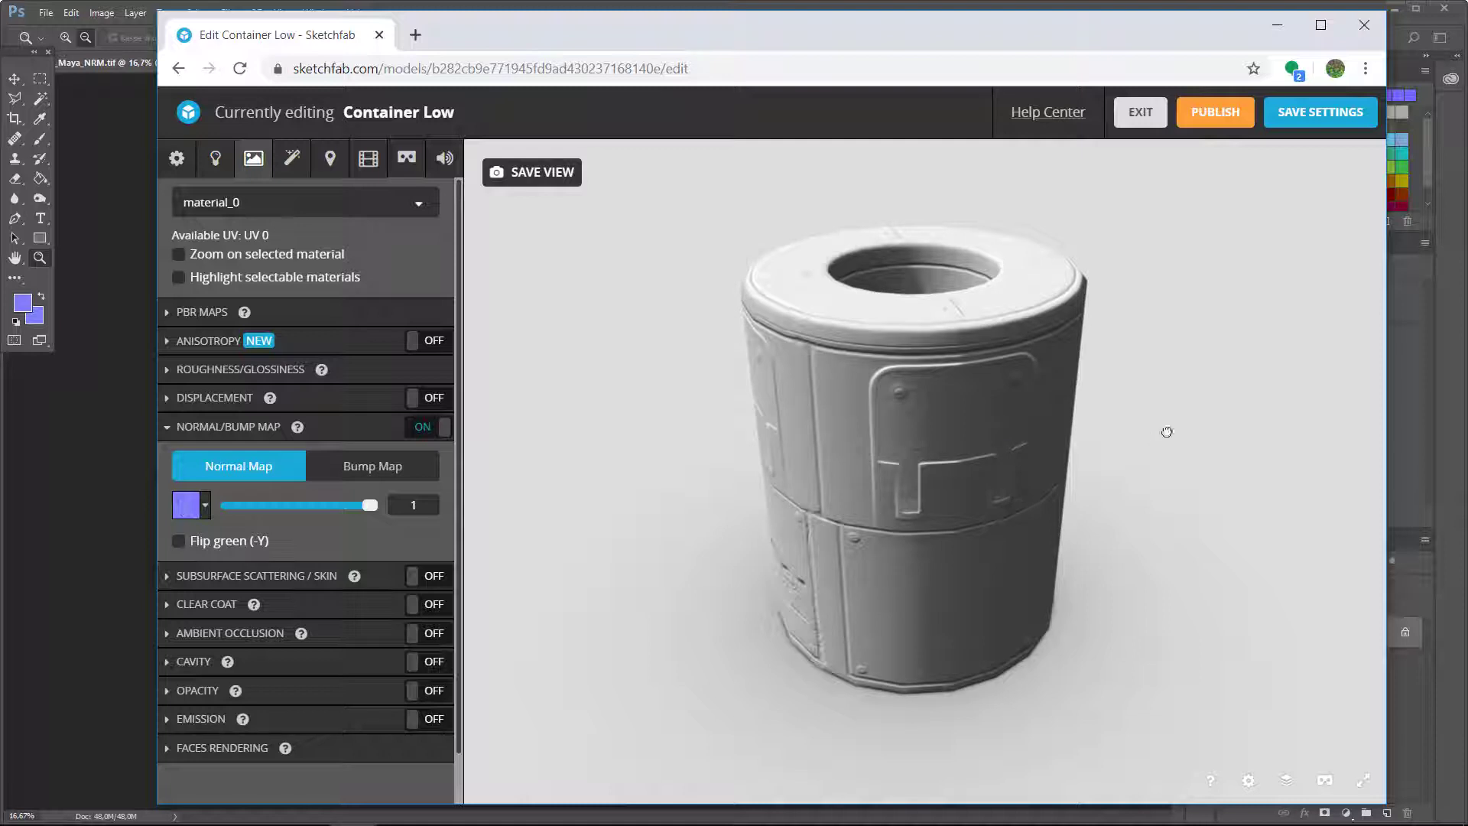
left_click_drag(1167, 432, 1209, 436)
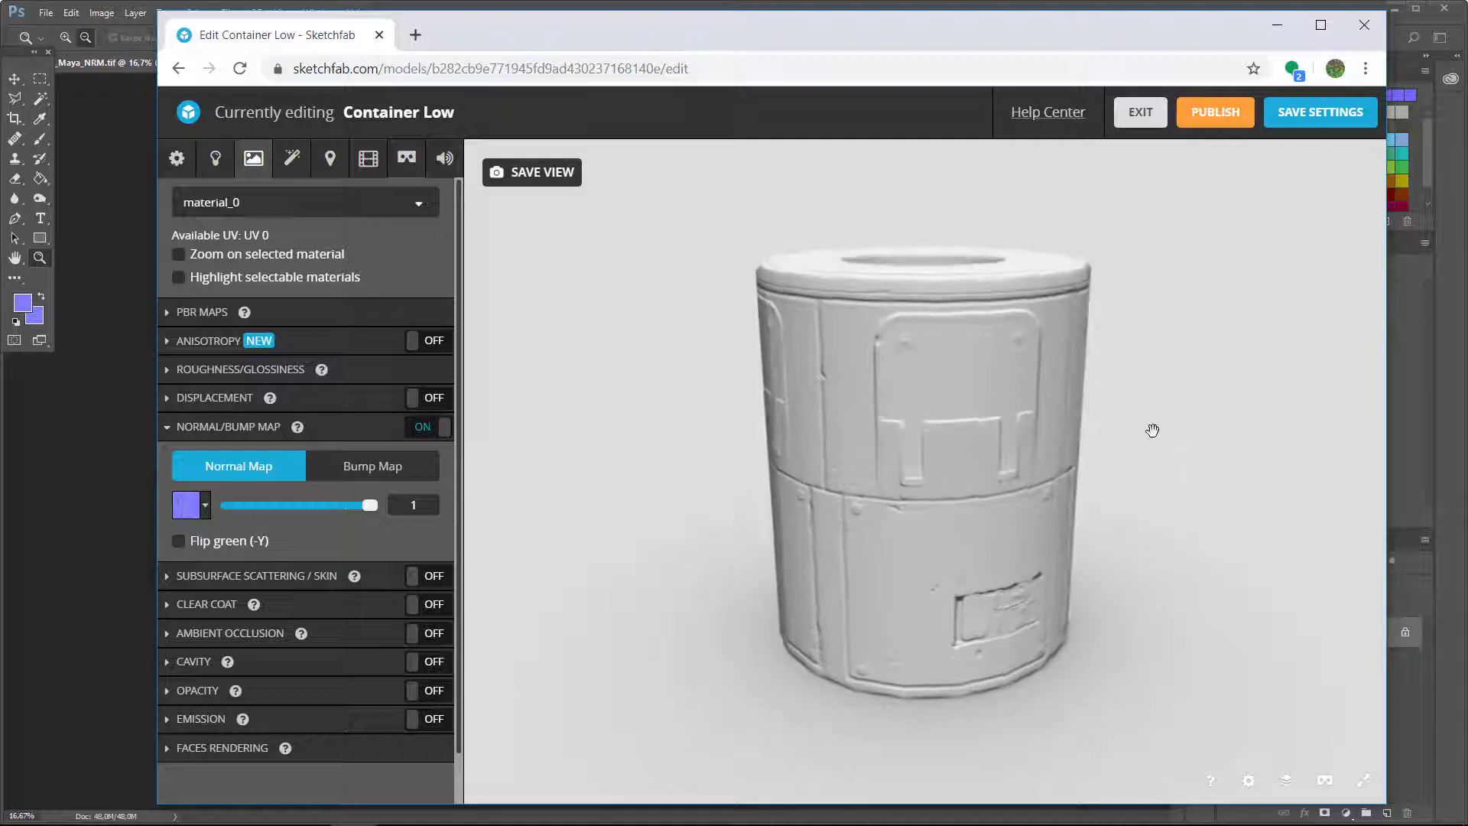
scroll(1173, 374, "up", 5)
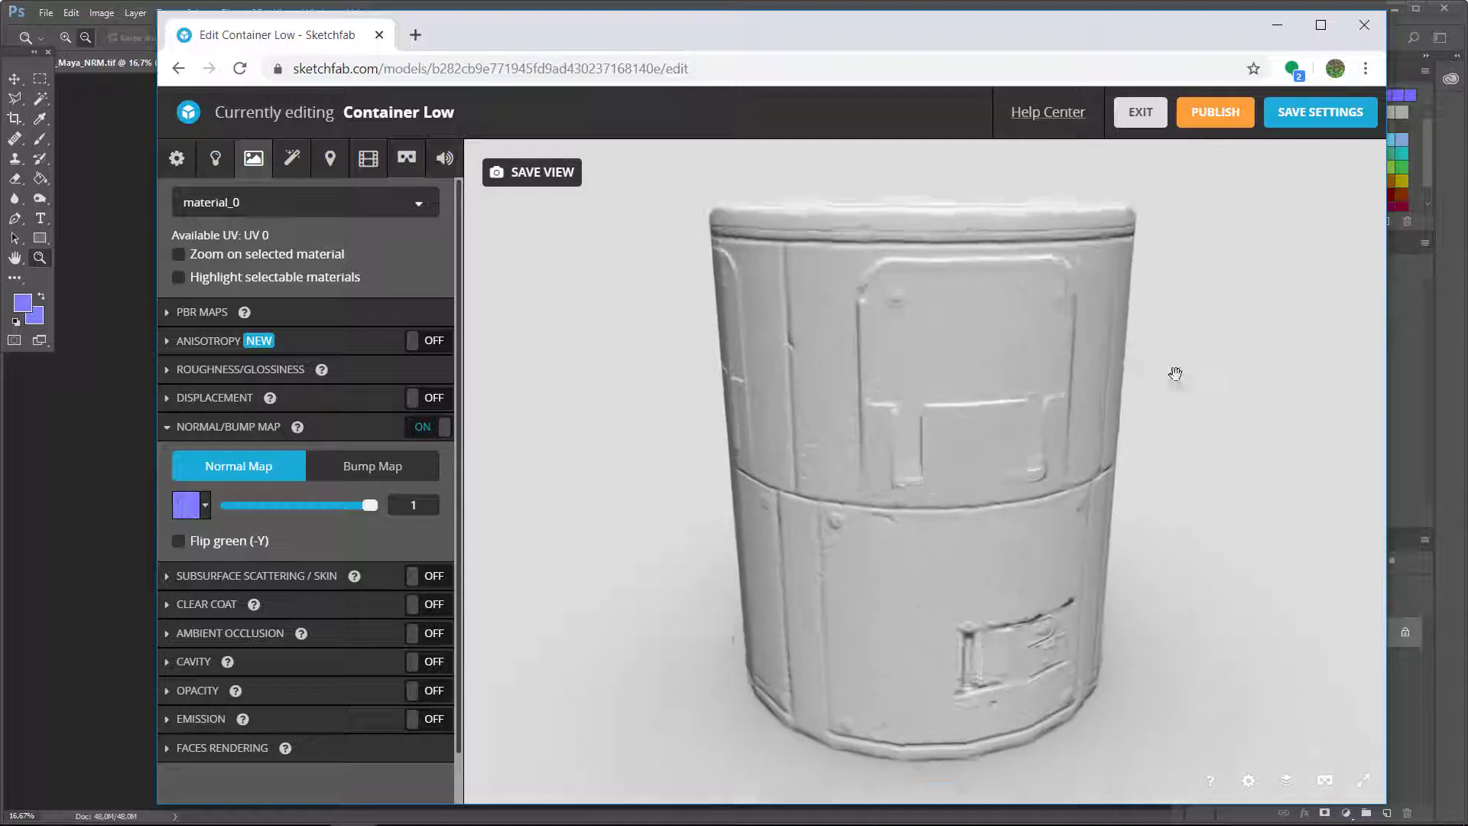
mouse_move(1225, 441)
left_mouse_down("alt")
mouse_move(1199, 454)
mouse_move(1338, 429)
mouse_move(1222, 456)
mouse_move(1232, 497)
mouse_move(1154, 517)
mouse_move(1166, 489)
mouse_move(1222, 487)
mouse_move(1152, 483)
left_mouse_up("alt")
scroll(1206, 490, "up", 5)
scroll(1209, 553, "down", 5)
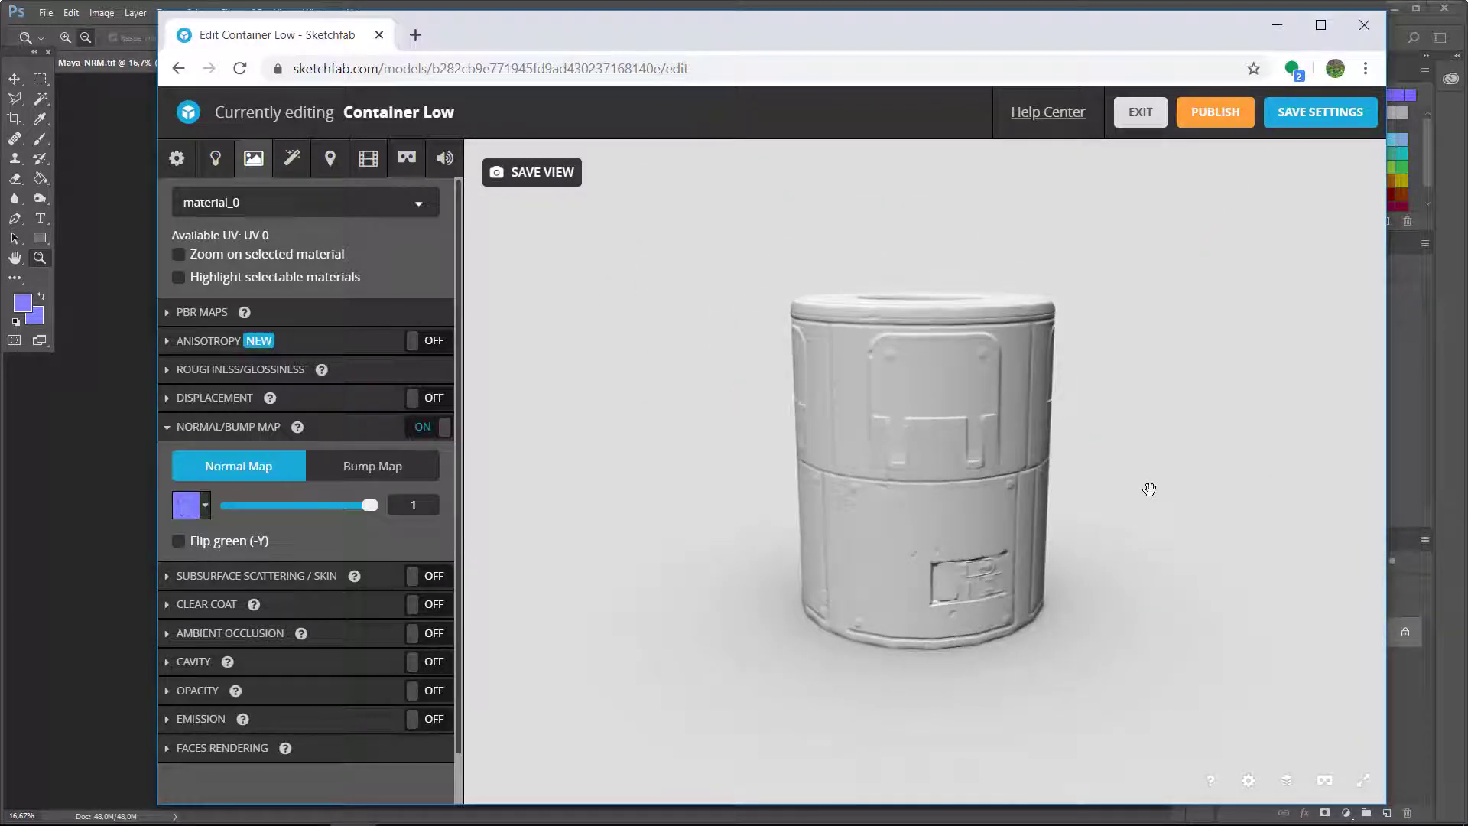
right_click_drag(1158, 493, 1093, 507)
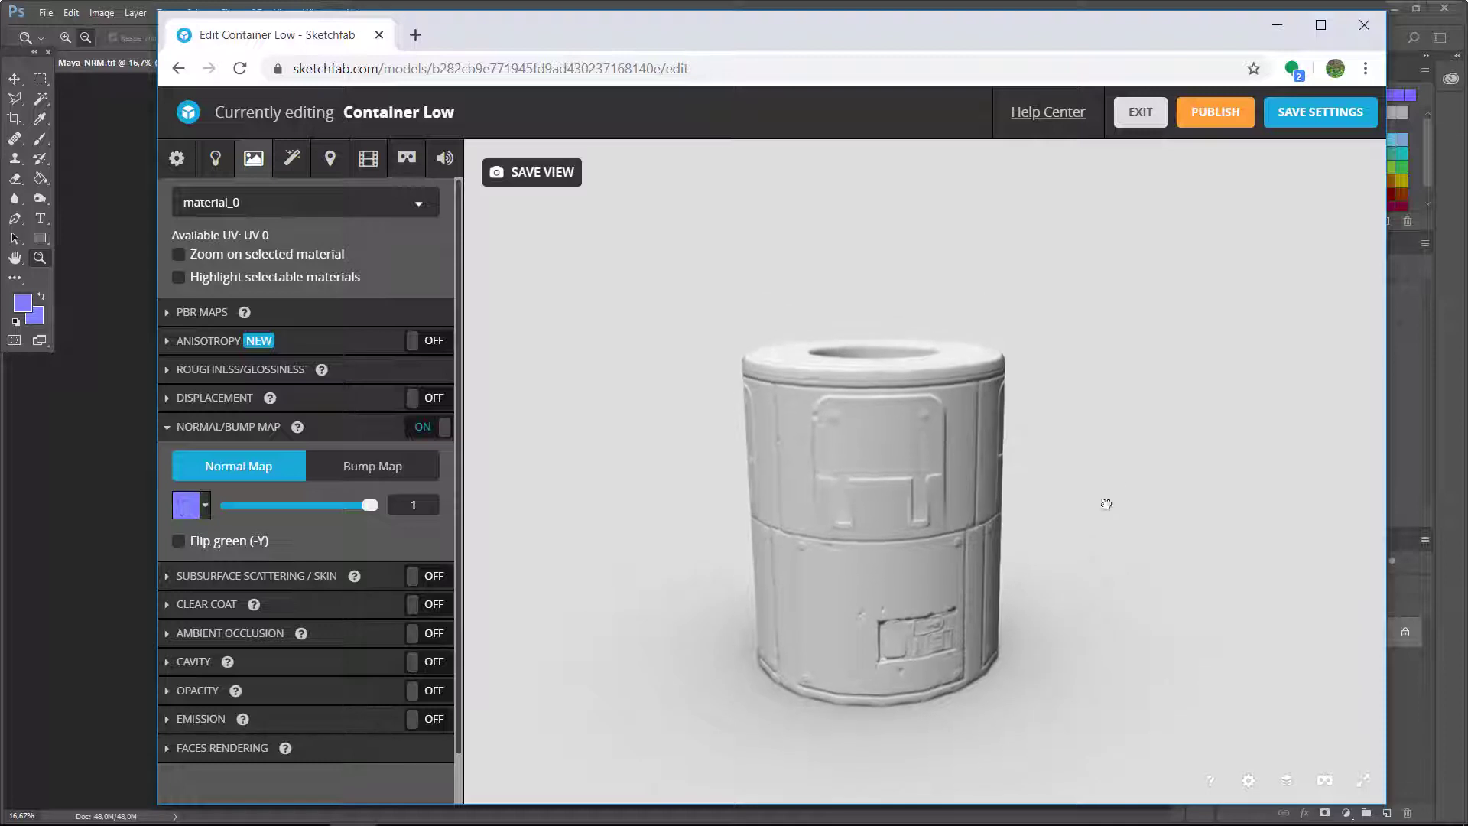
scroll(1113, 470, "up", 3)
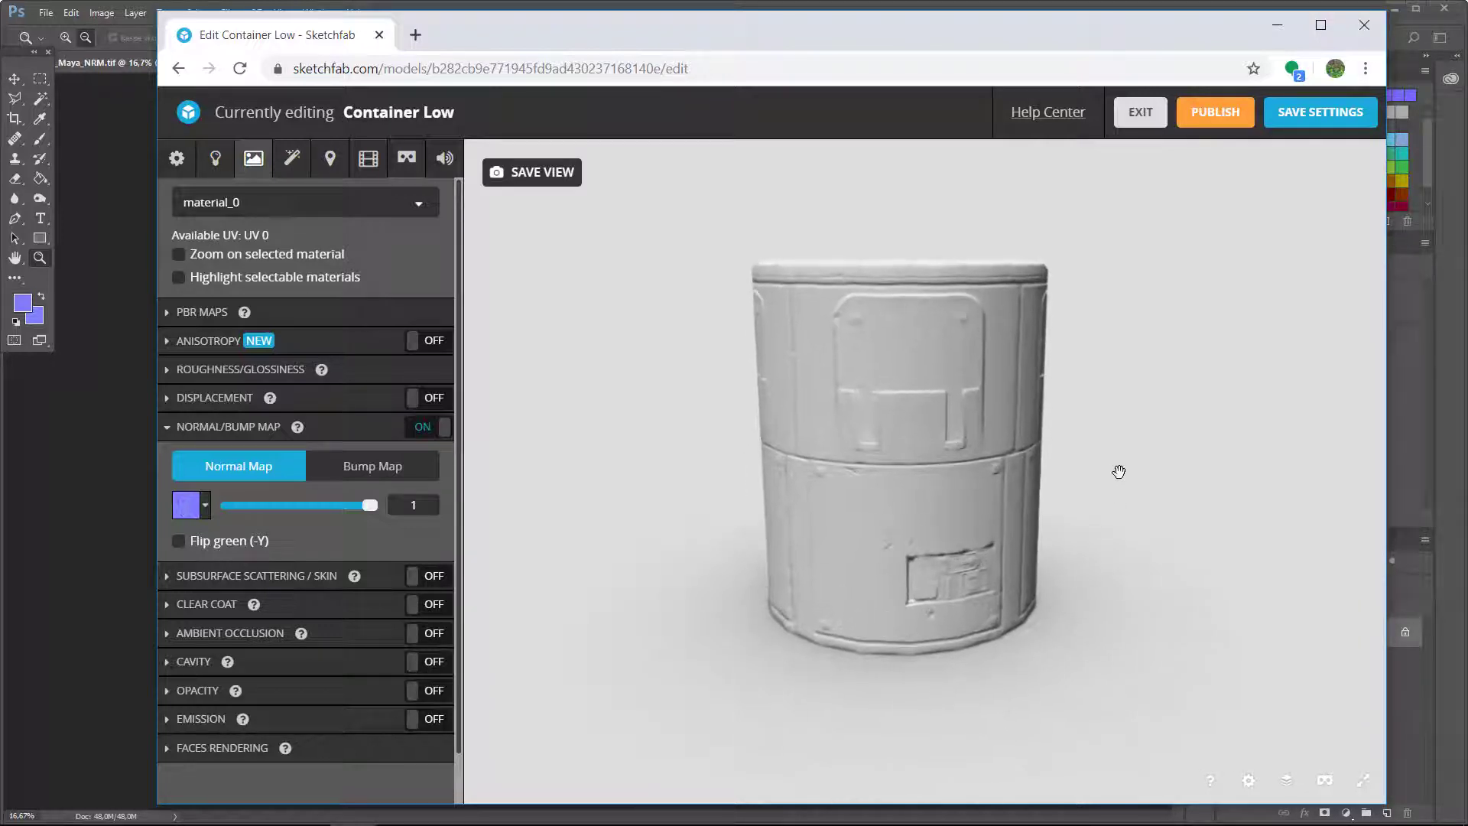
mouse_move(1120, 472)
left_mouse_down()
mouse_move(1131, 496)
mouse_move(1116, 447)
mouse_move(1114, 475)
left_mouse_up()
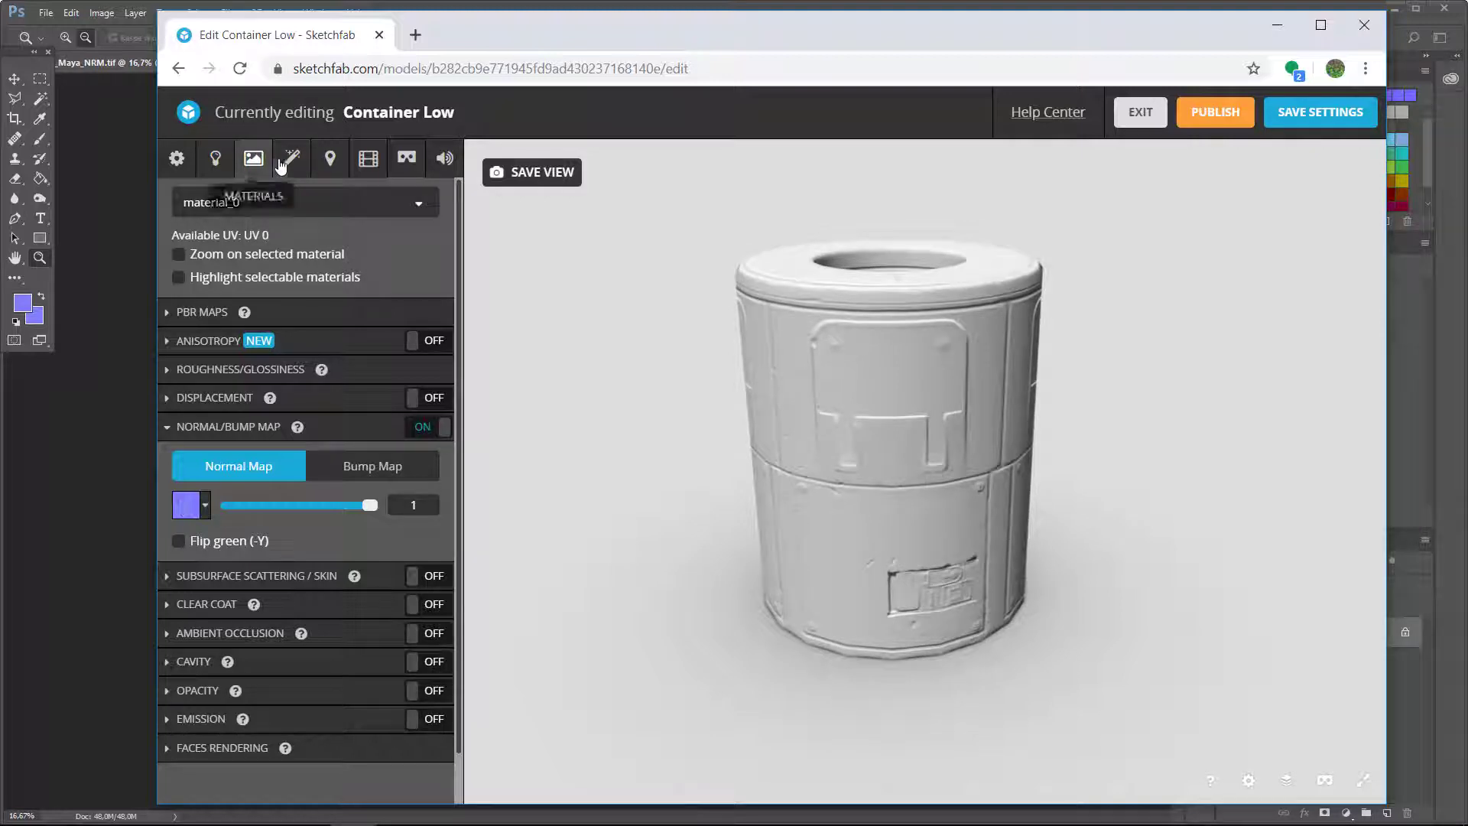
Enable the Sharpness post-processing filter, lower its strength to about 0.139, and compare the container with the filter off and on
left_click(295, 165)
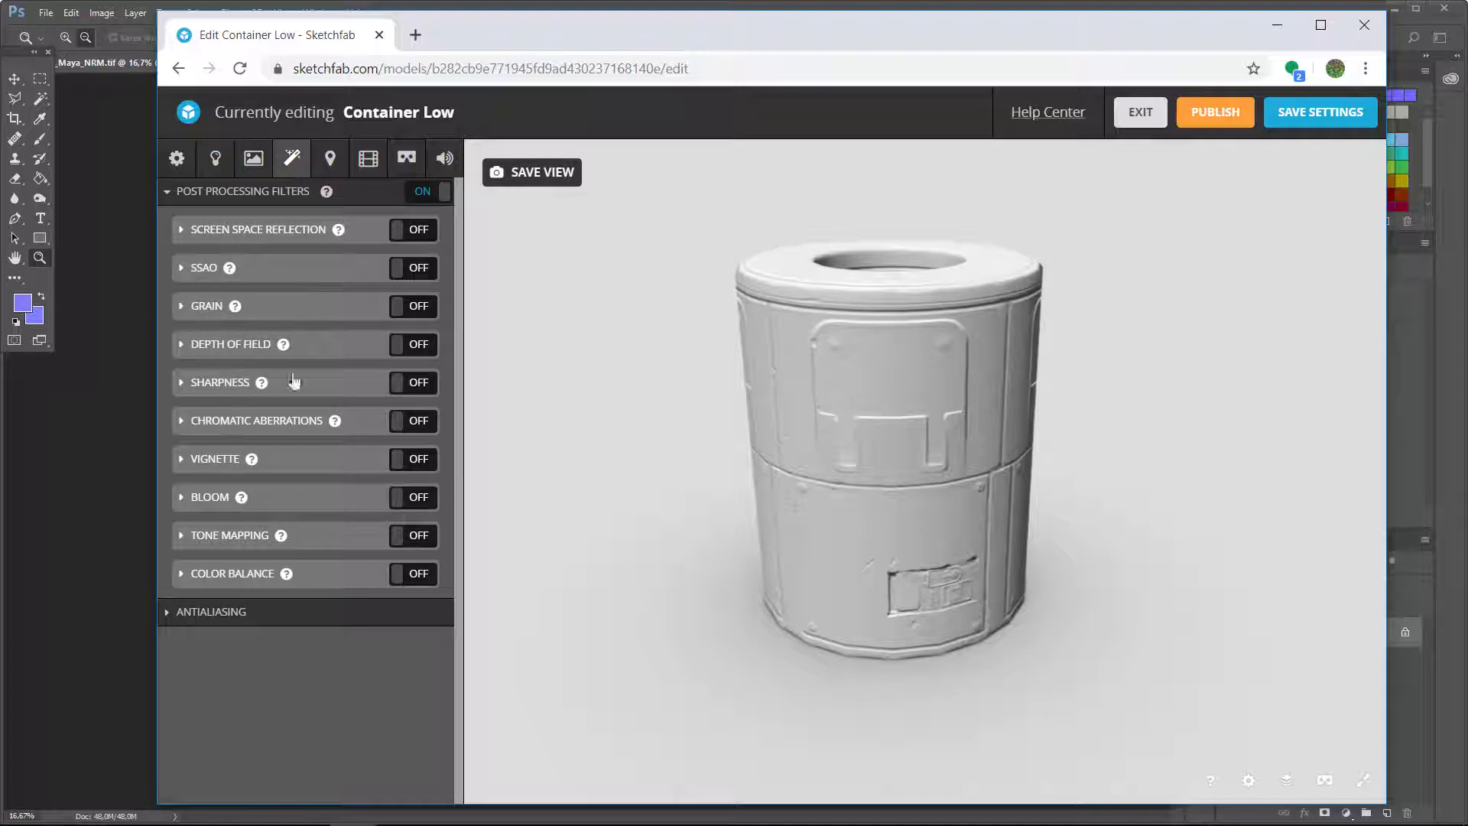
left_click(419, 385)
left_click(178, 383)
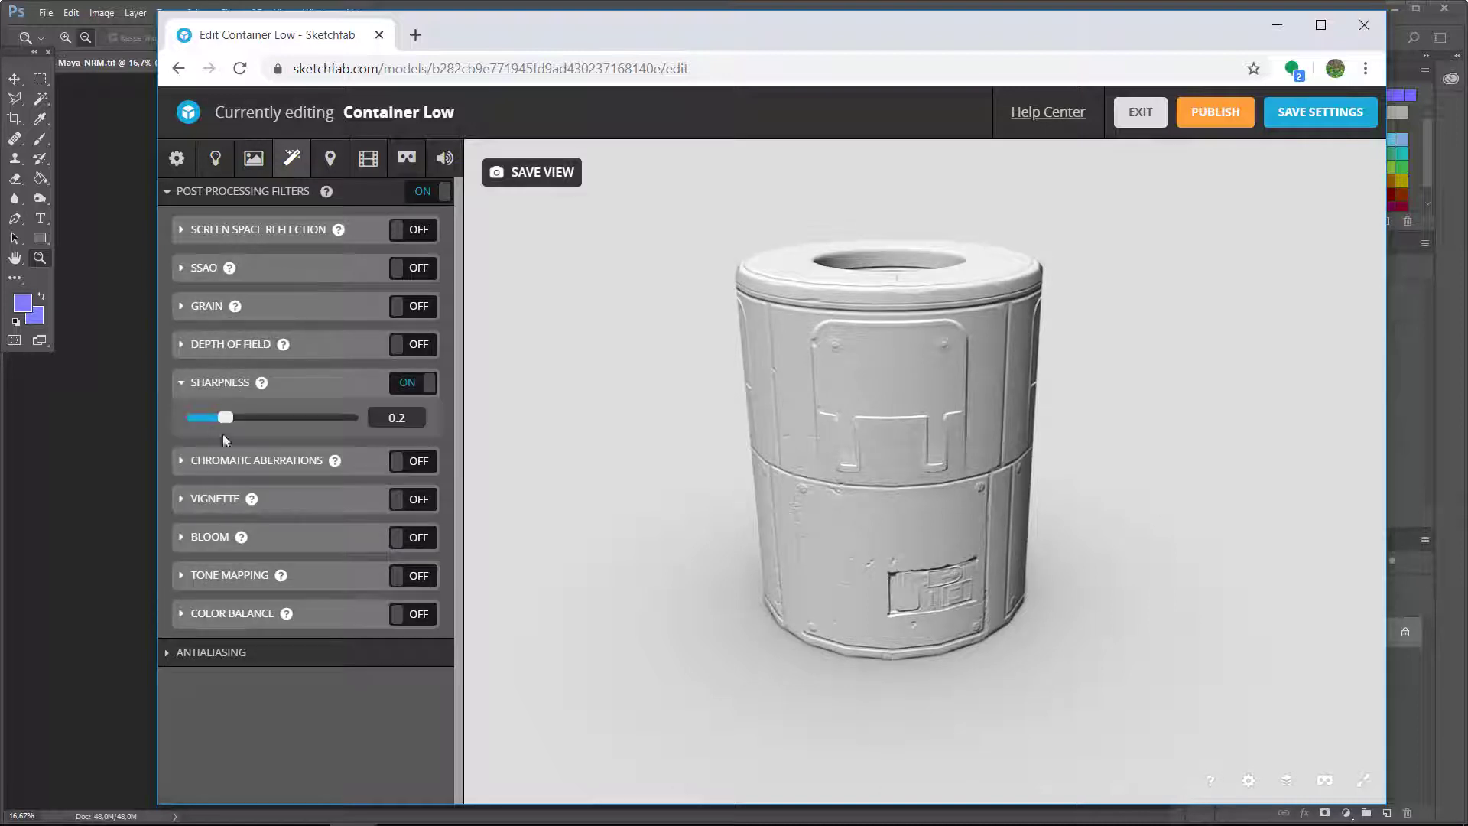
left_click_drag(223, 420, 214, 415)
left_click(411, 386)
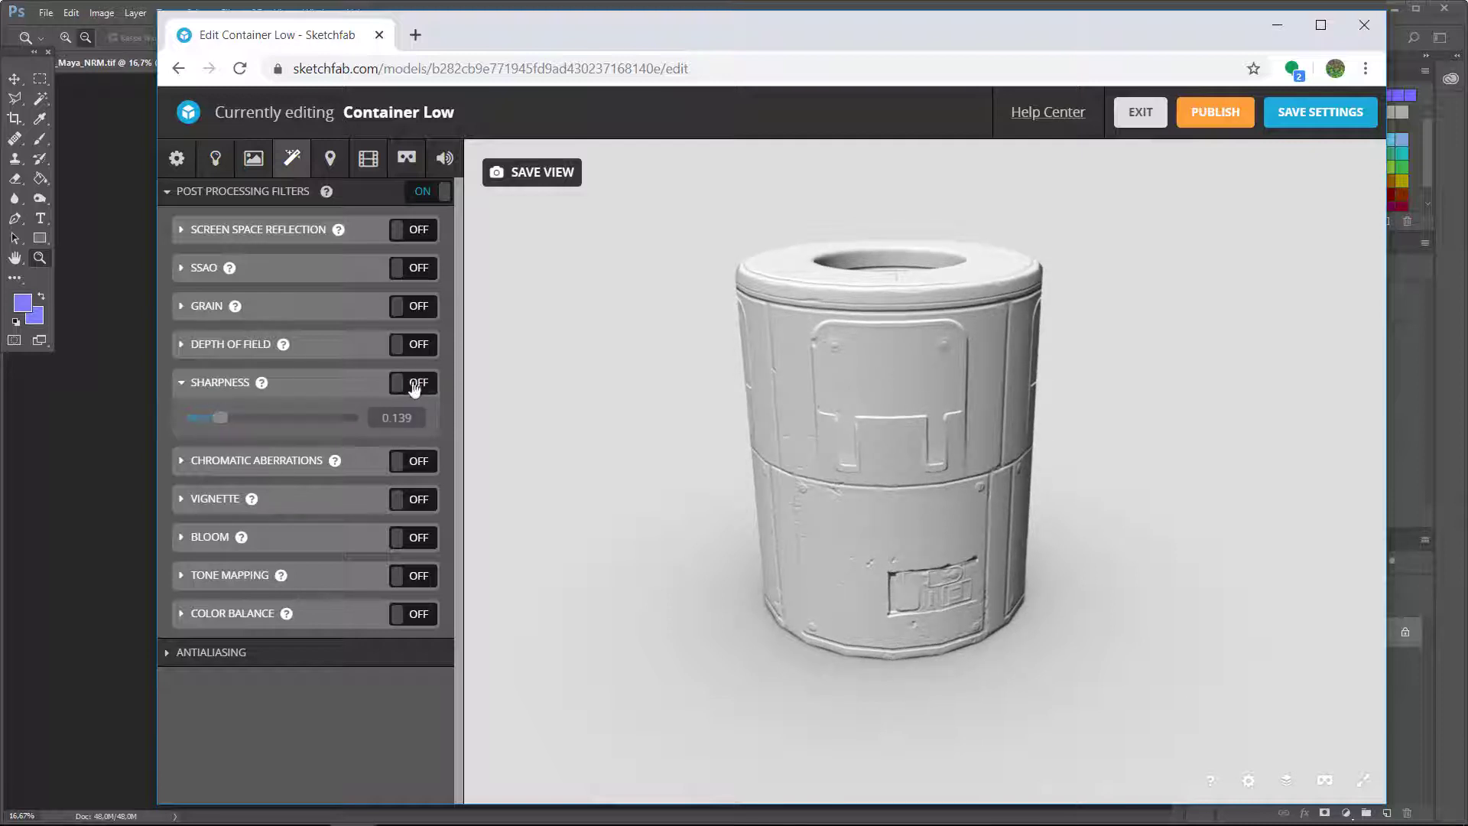
left_click_drag(795, 262, 922, 308)
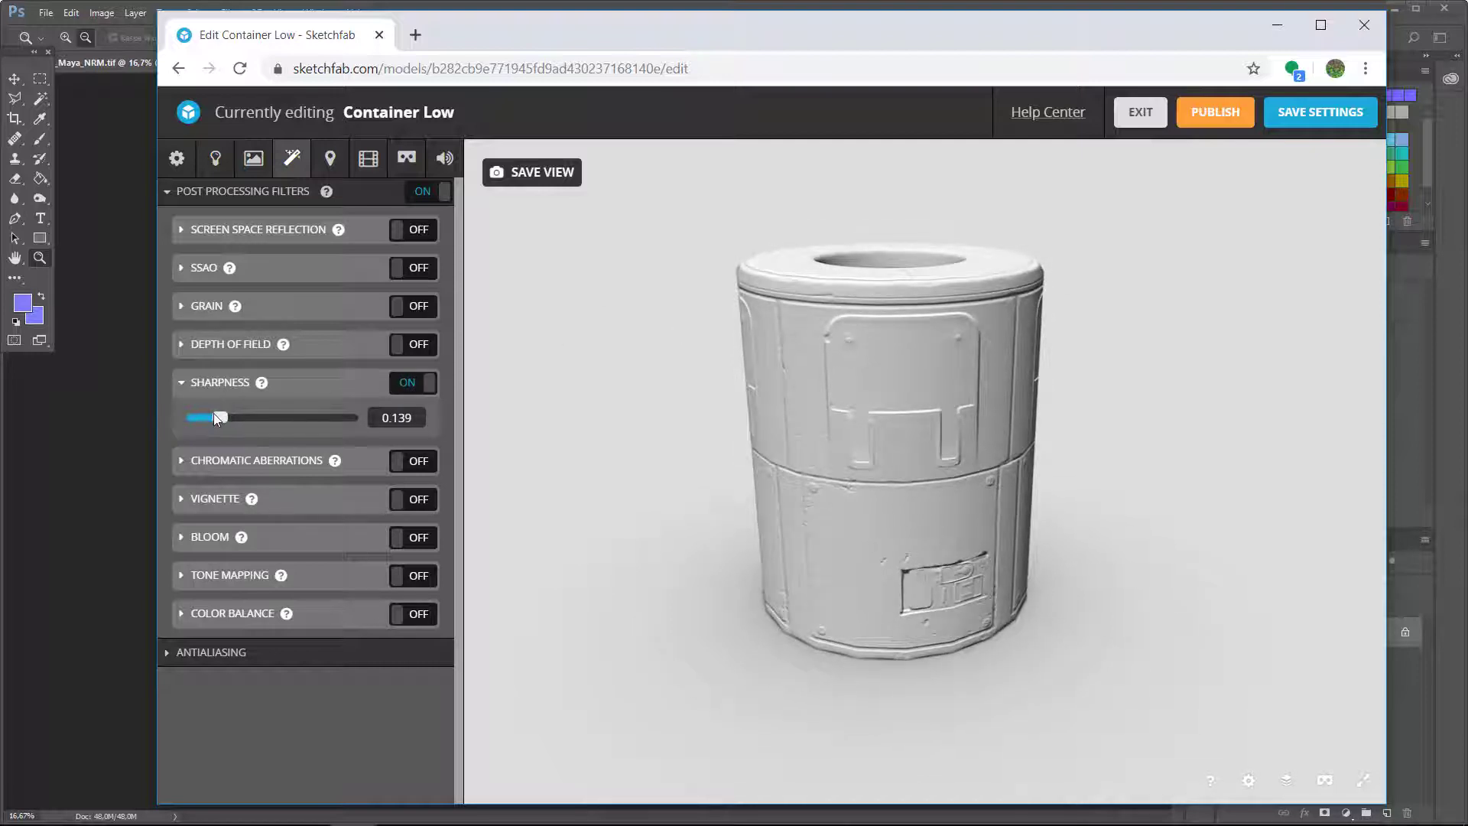
left_click_drag(213, 414, 211, 414)
left_click(182, 380)
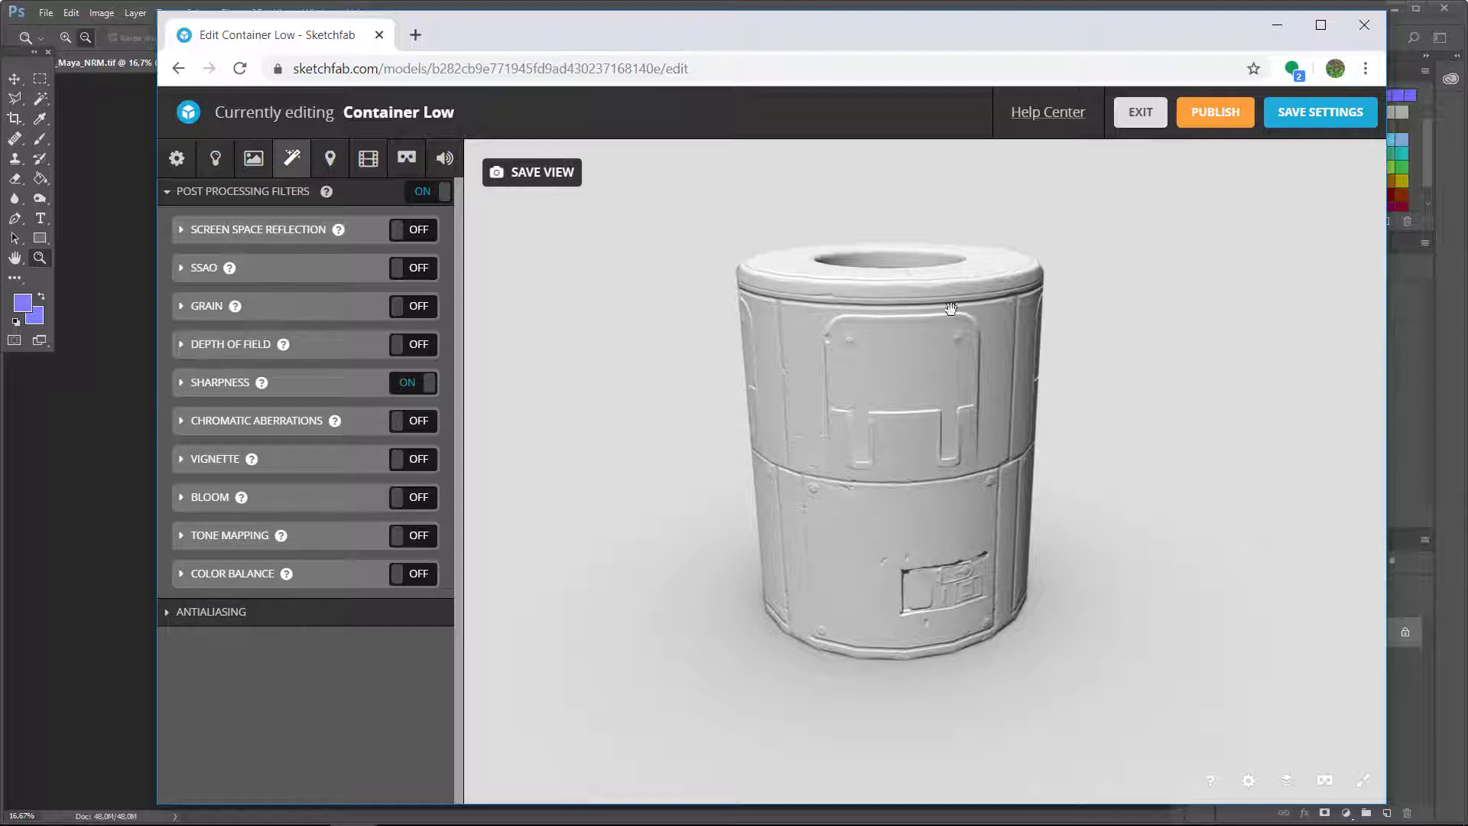
Save the changed settings, publish the model, and exit the 3D settings to its model page
left_click_drag(974, 286, 839, 514)
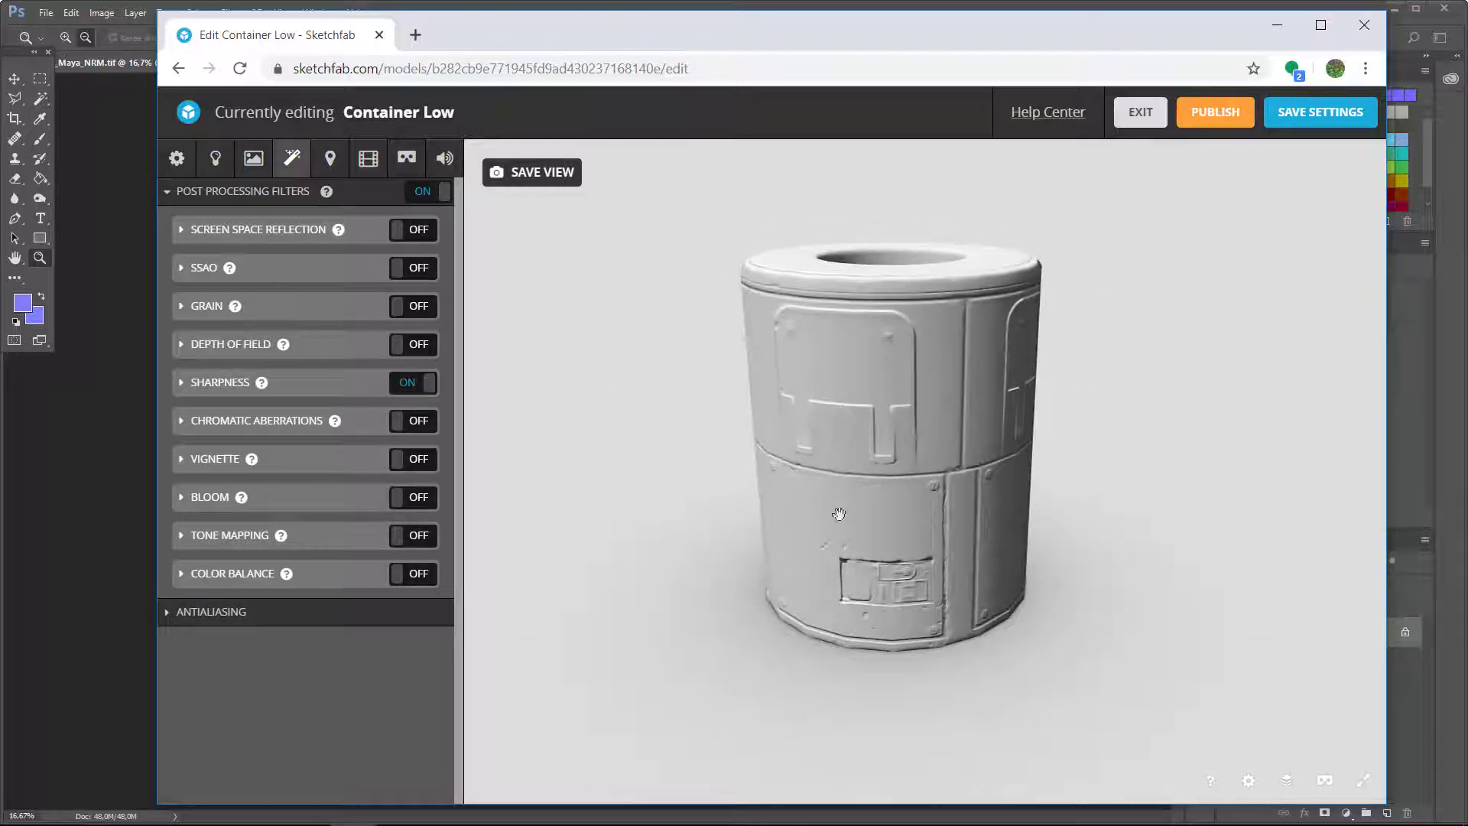
left_click_drag(1047, 243, 874, 499)
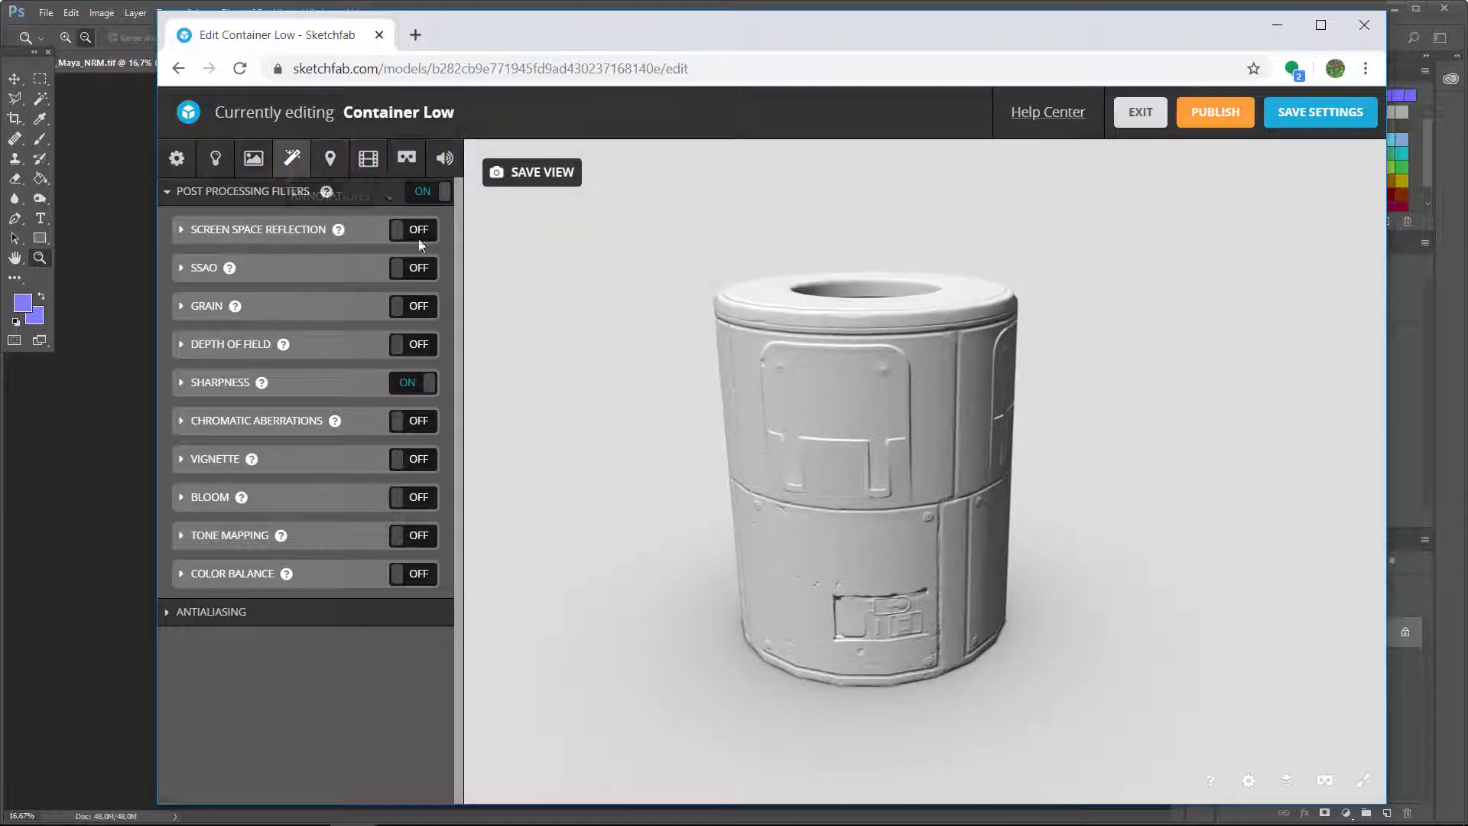
left_click(1231, 124)
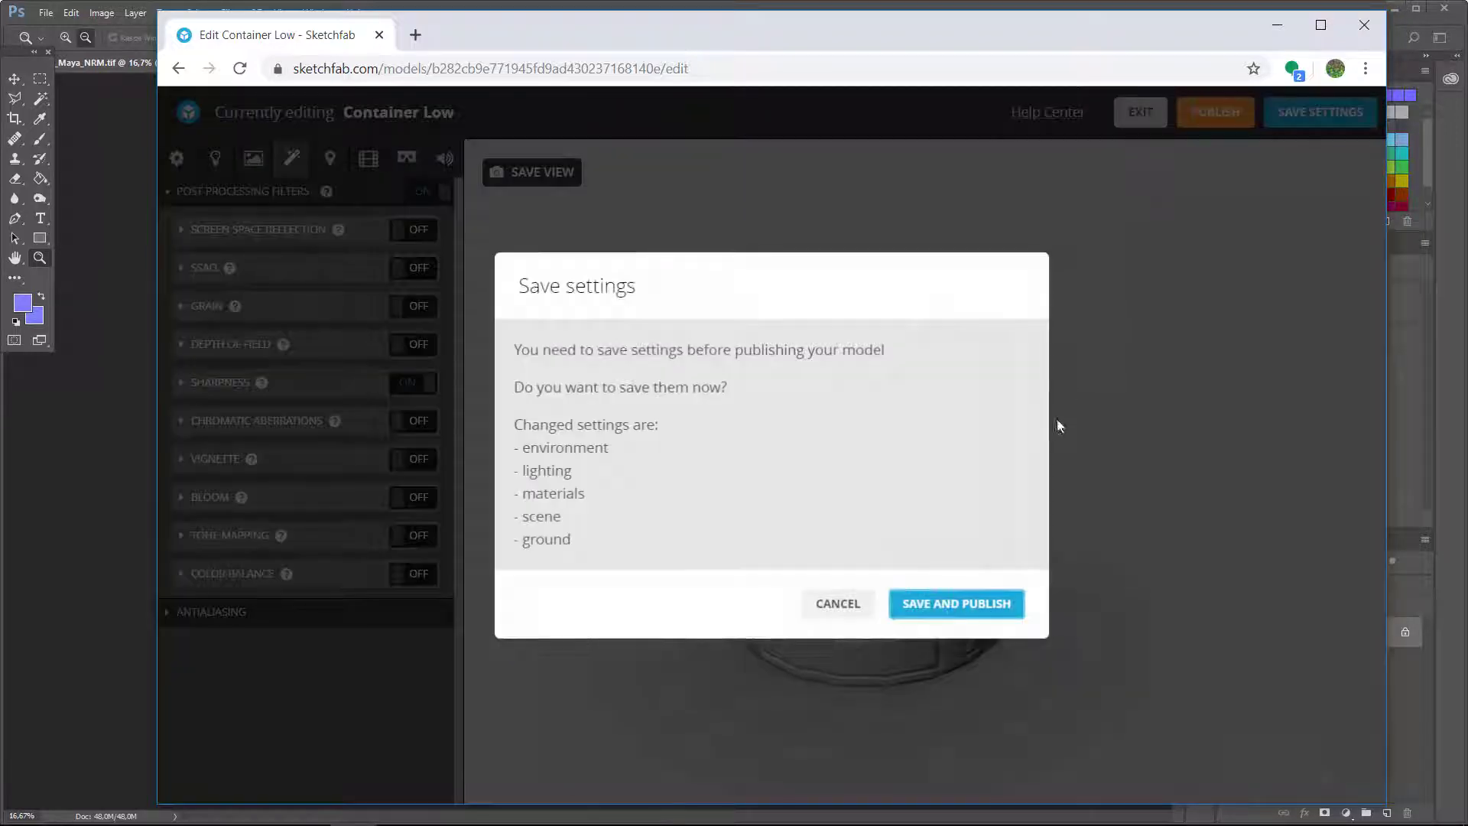
left_click(960, 605)
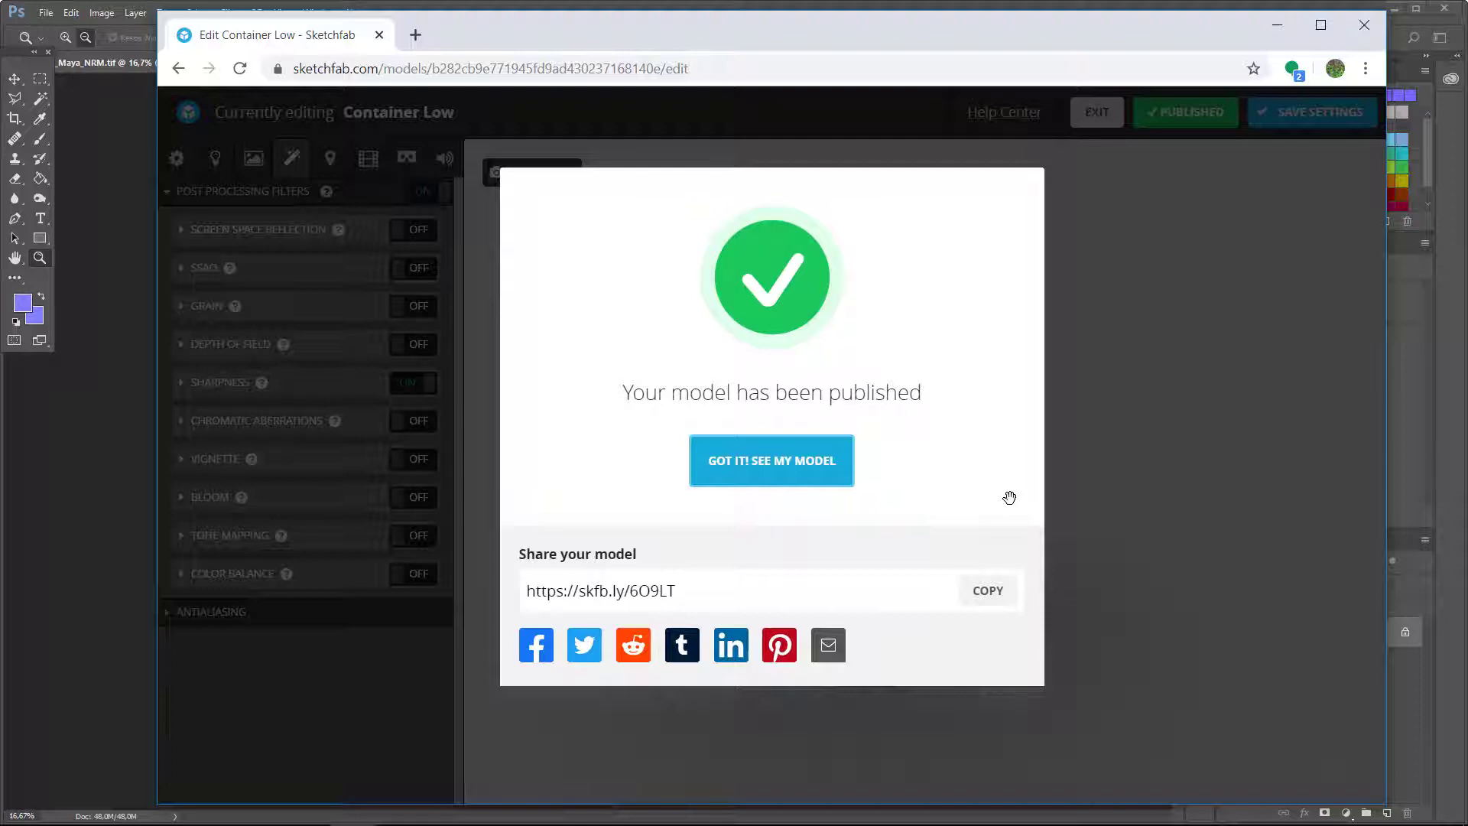
left_click_drag(689, 595, 493, 596)
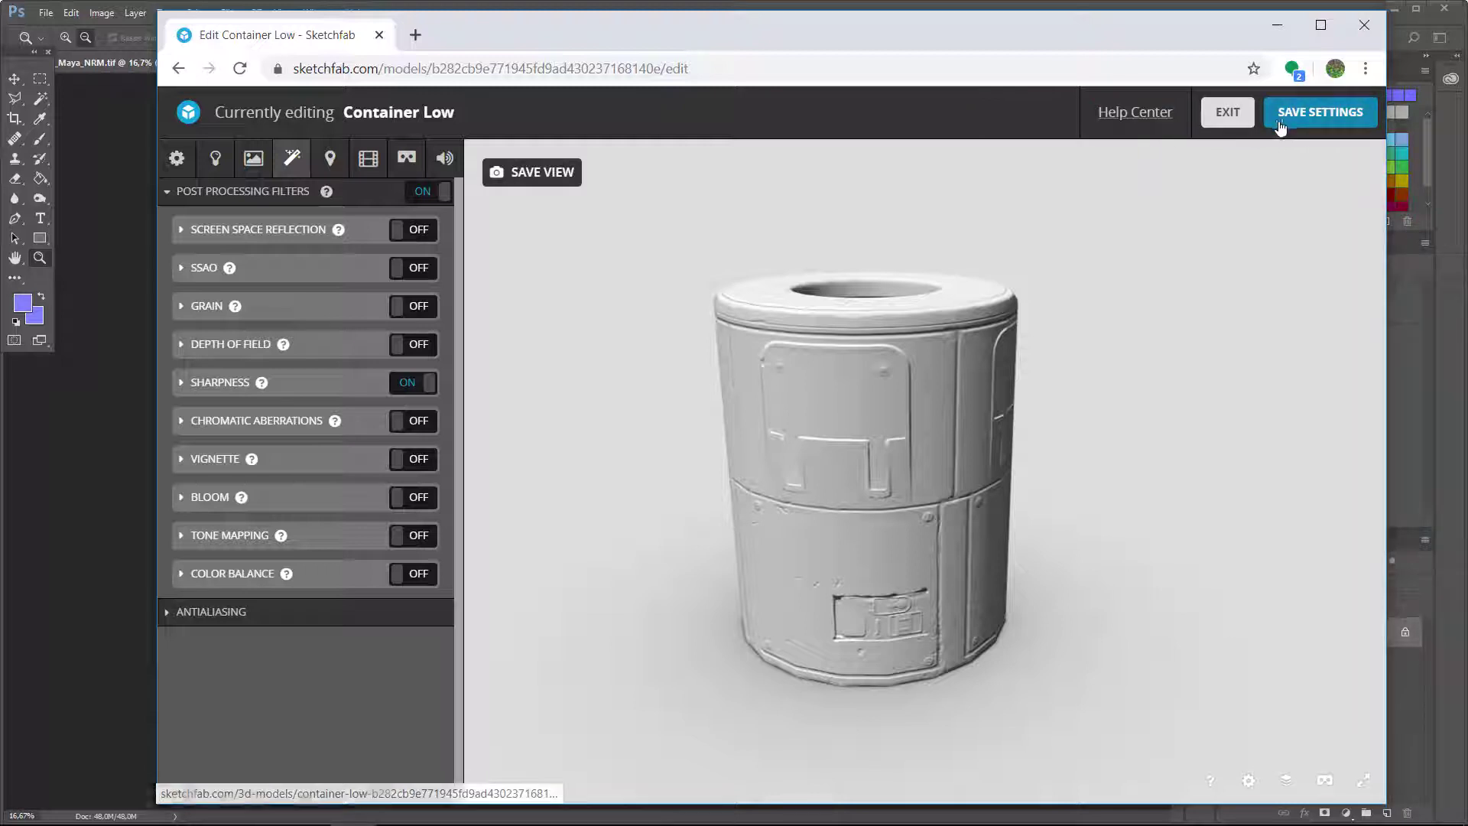
left_click(1227, 112)
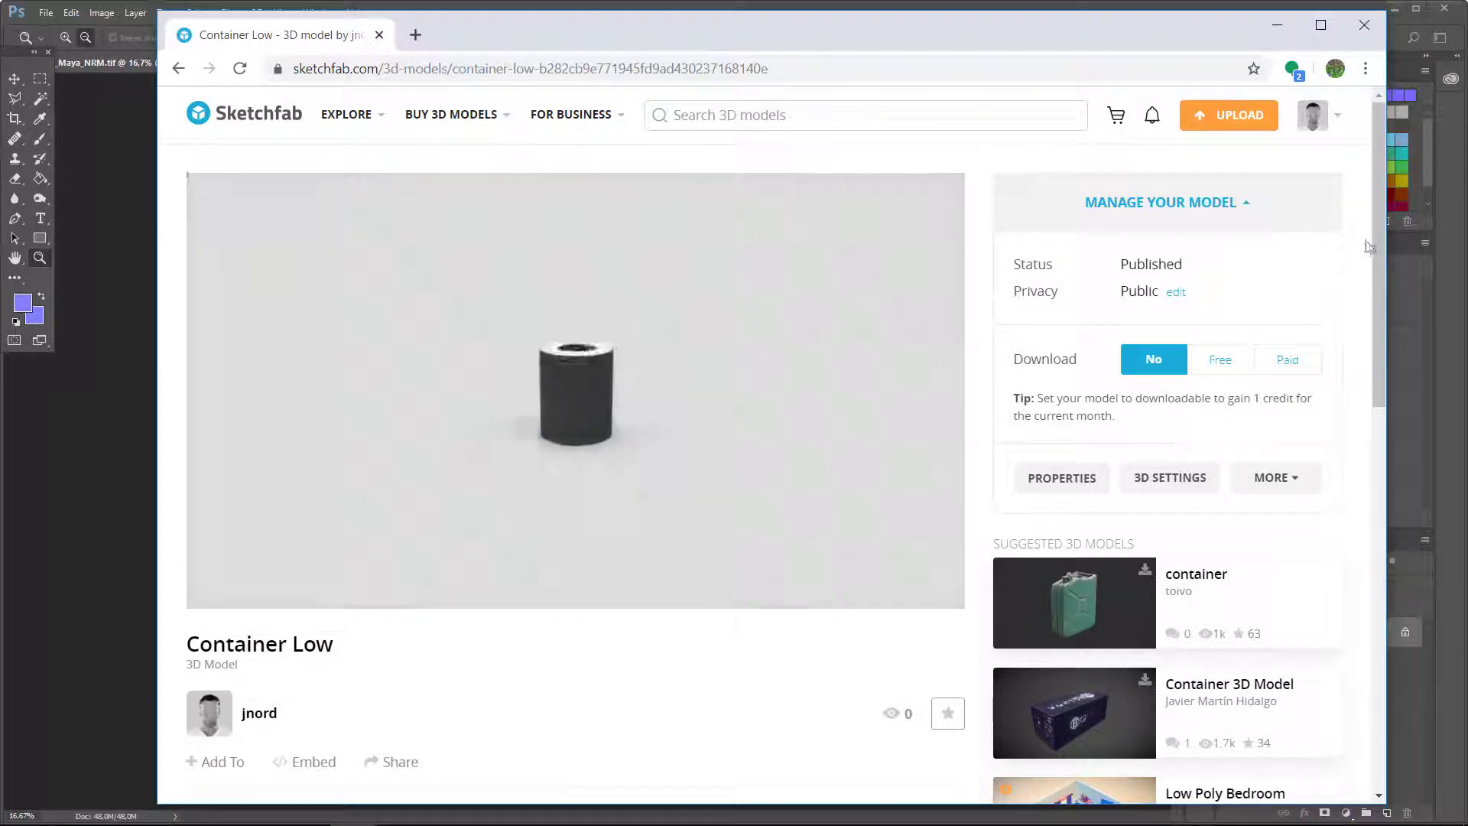
Open the published model's sharing options, select its direct link, and close the sharing dialog
left_click_drag(657, 360, 1354, 315)
scroll(1352, 428, "down", 5)
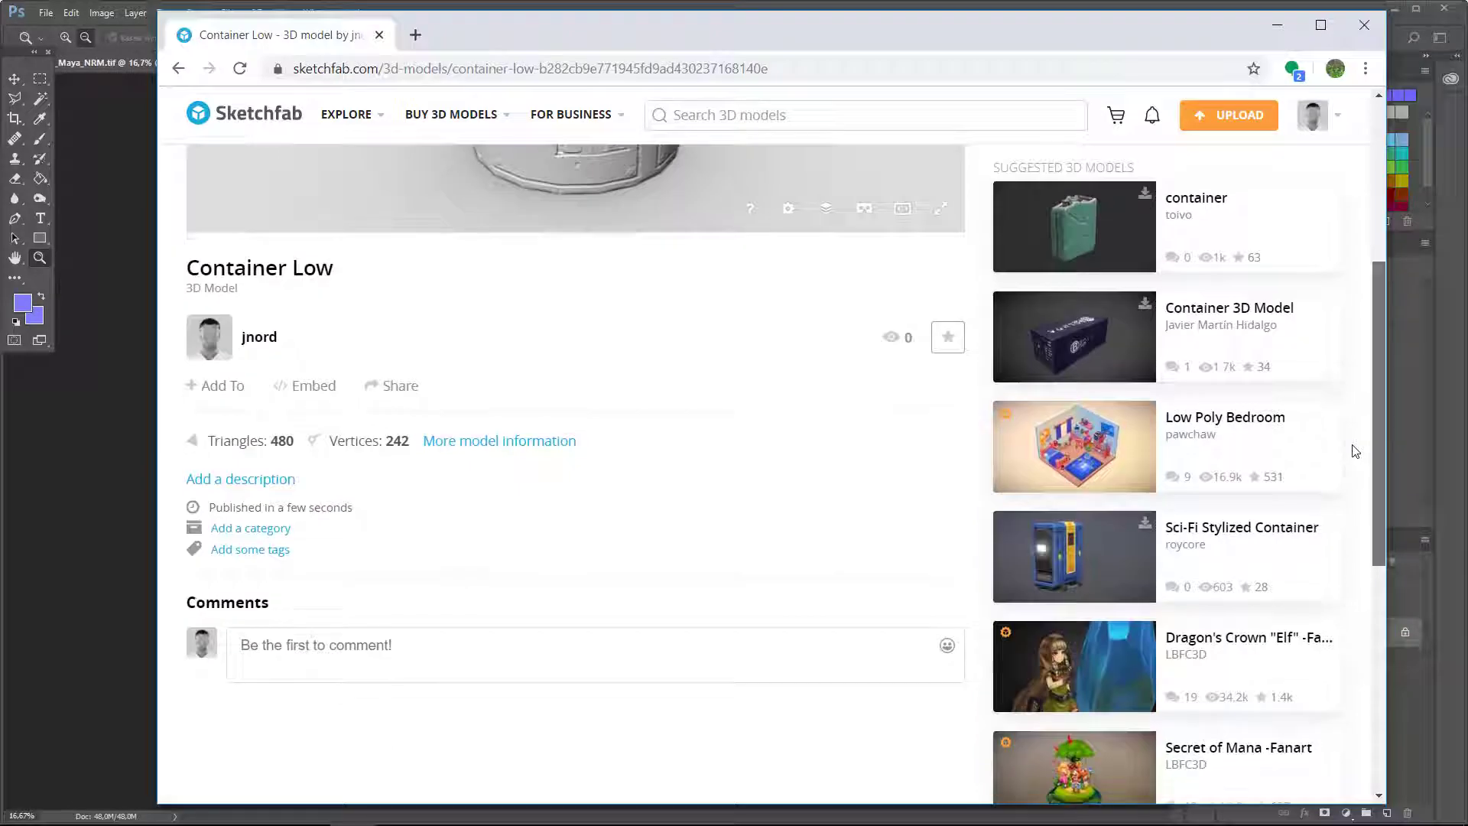
left_click(405, 387)
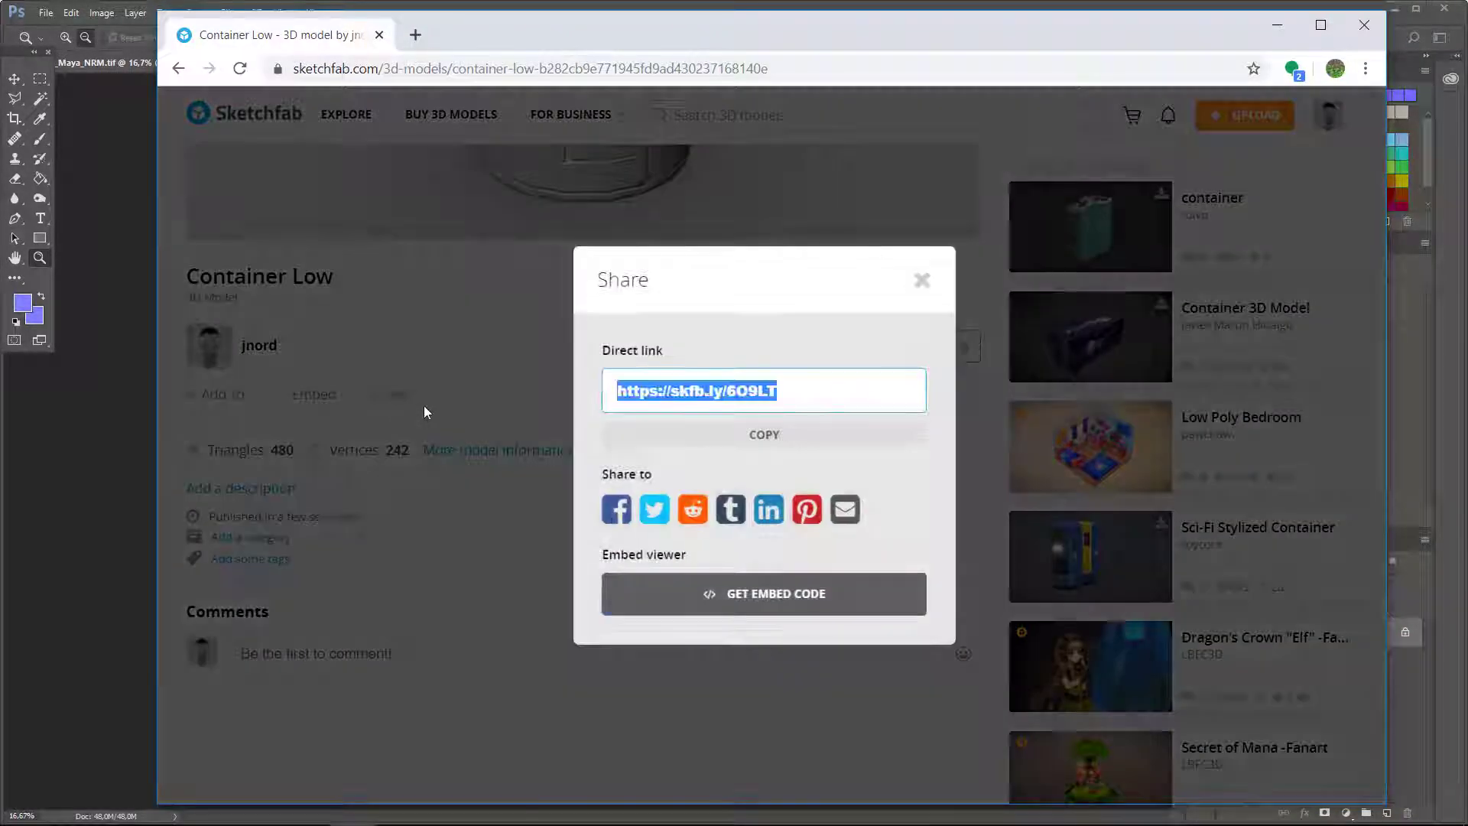
left_click(782, 390)
left_click_drag(798, 389, 567, 411)
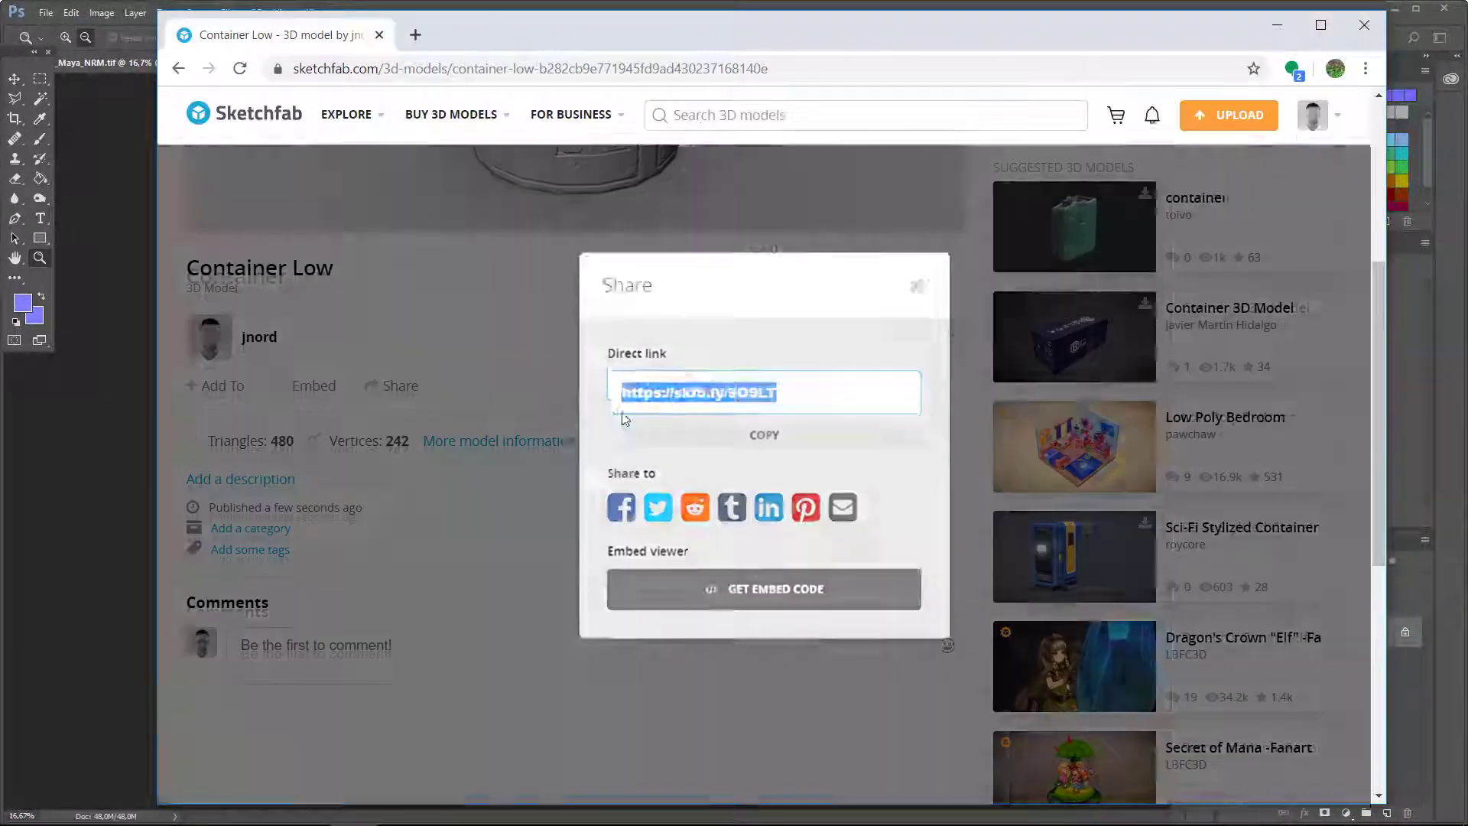
left_click(405, 387)
left_click(783, 391)
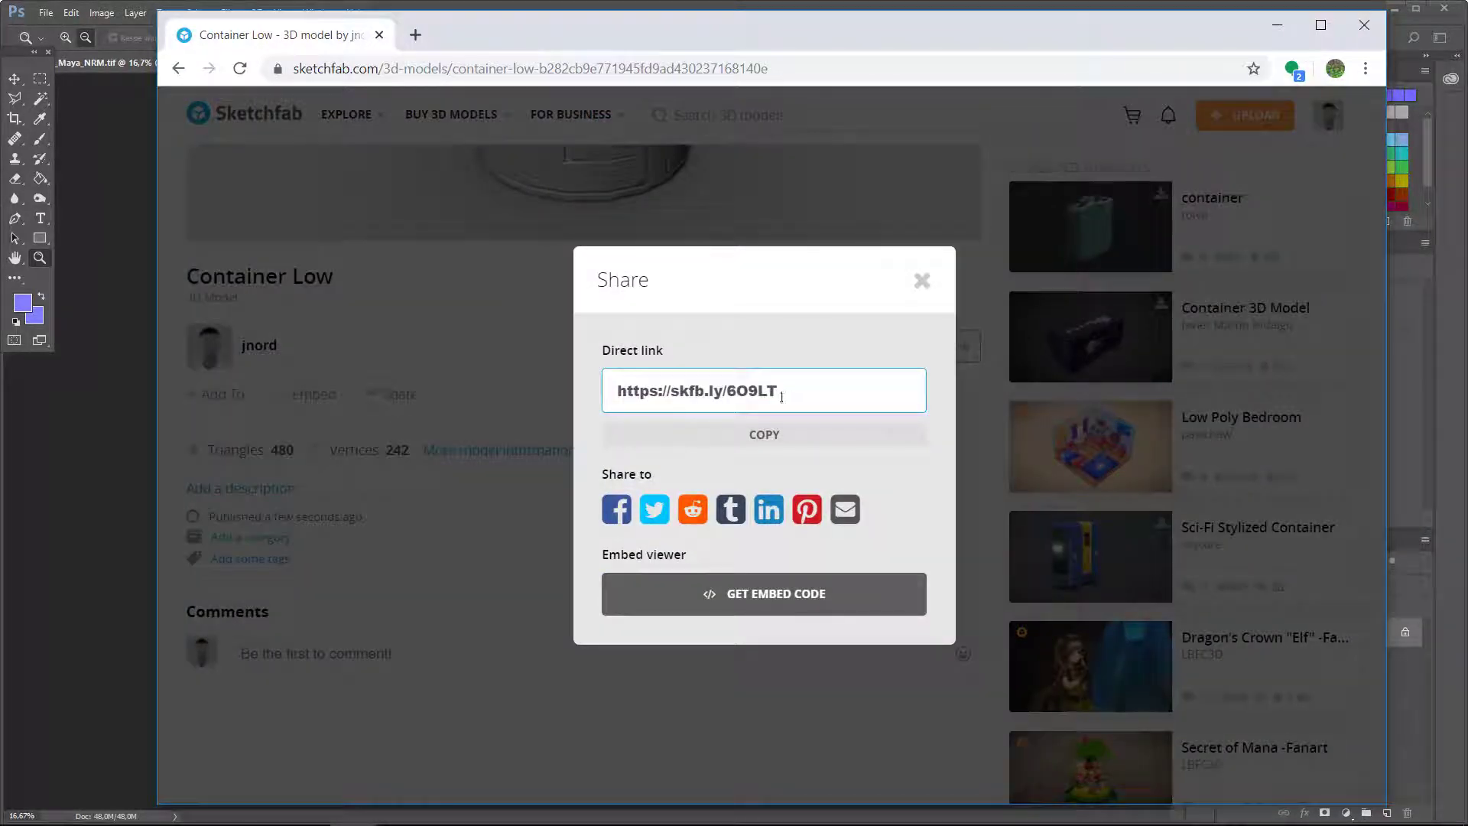
left_click_drag(784, 391, 647, 411)
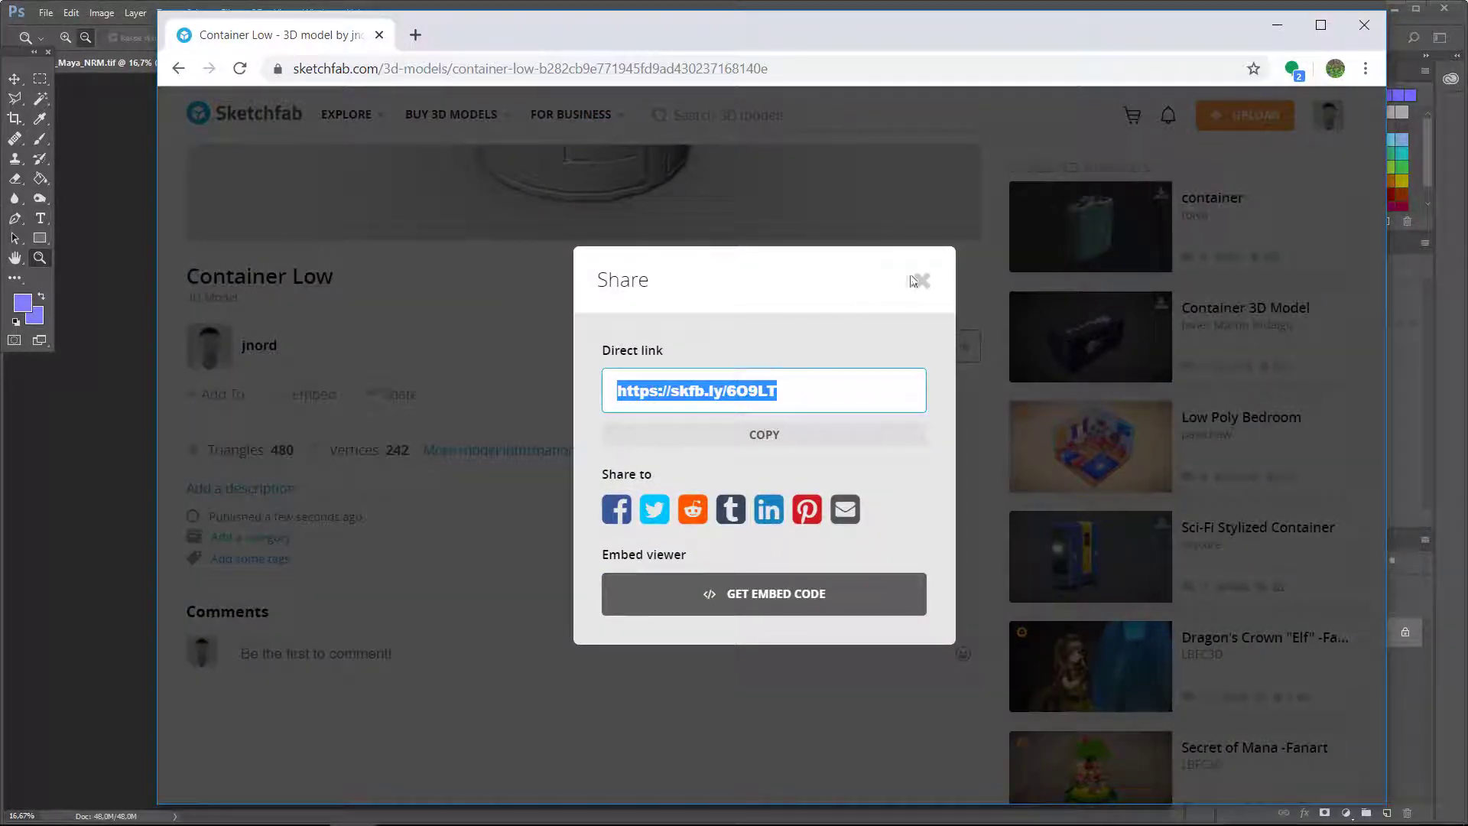
left_click(917, 280)
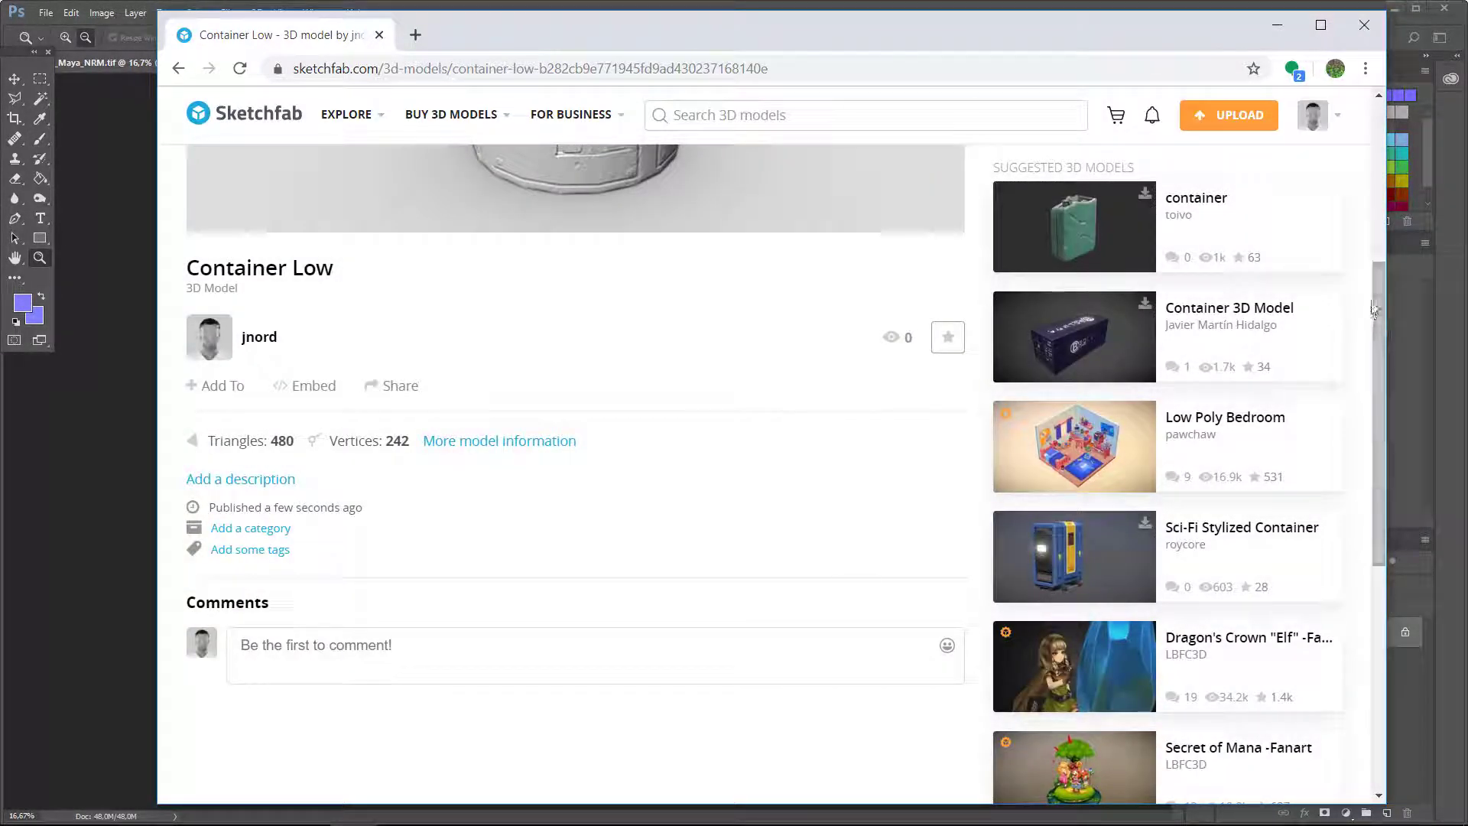
Show the published container in full screen and switch the viewer to Matcap rendering
left_click_drag(1371, 304, 1376, 248)
left_click_drag(860, 419, 329, 442)
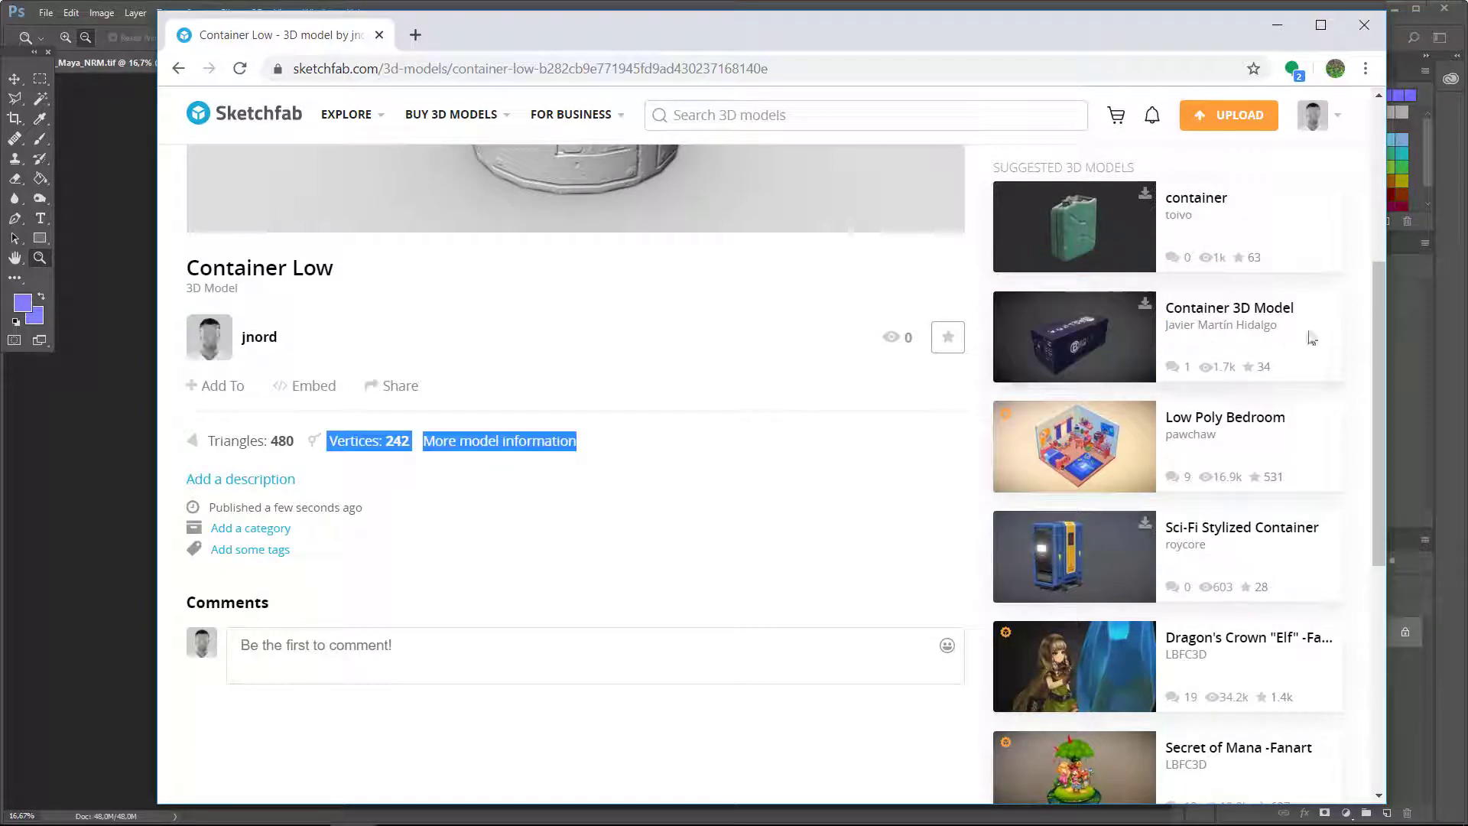
left_click(772, 305)
left_click_drag(1377, 274, 1304, 93)
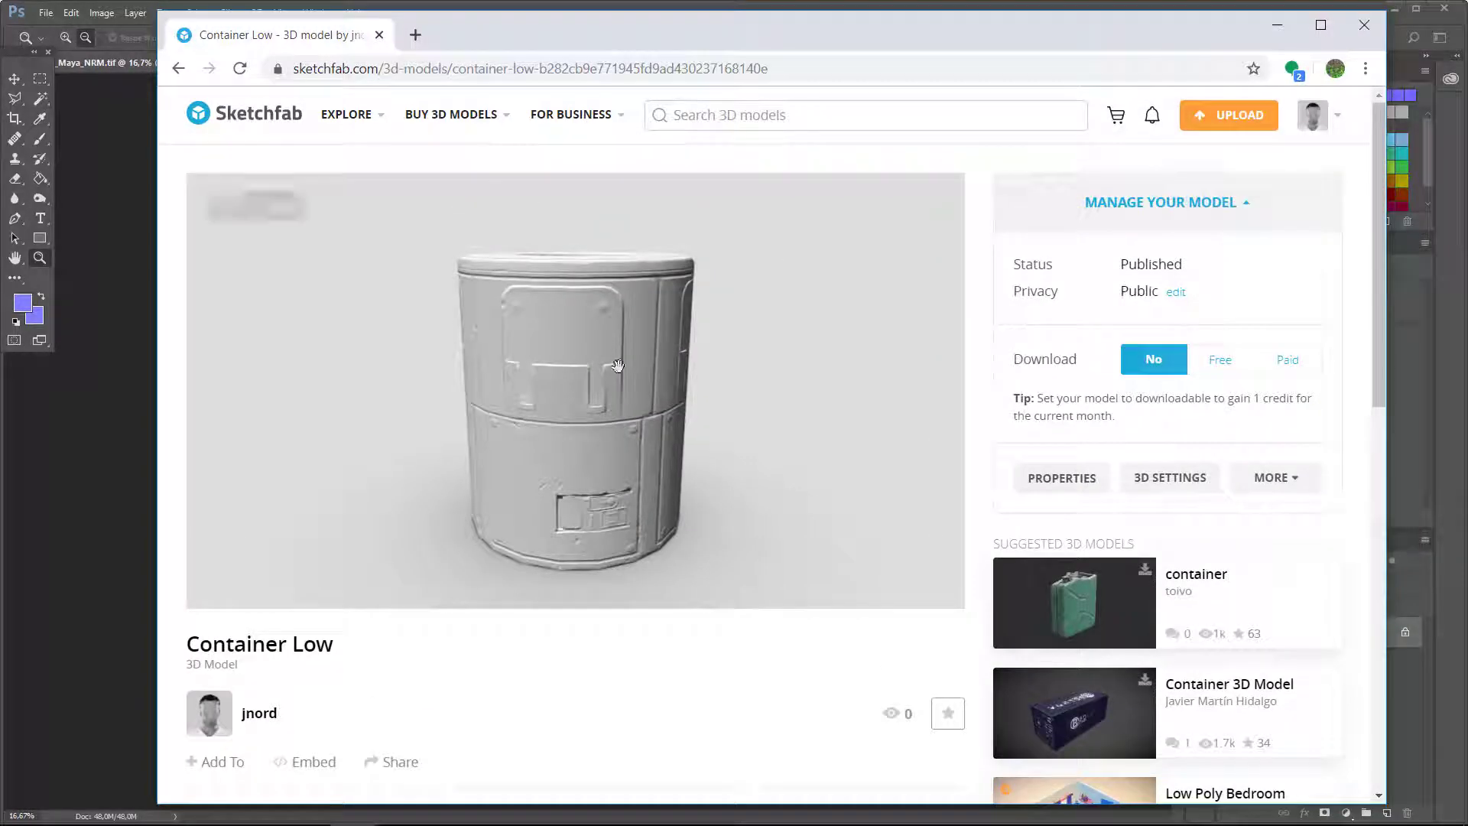
mouse_move(618, 366)
left_mouse_down()
mouse_move(796, 318)
mouse_move(797, 292)
mouse_move(748, 367)
left_mouse_up()
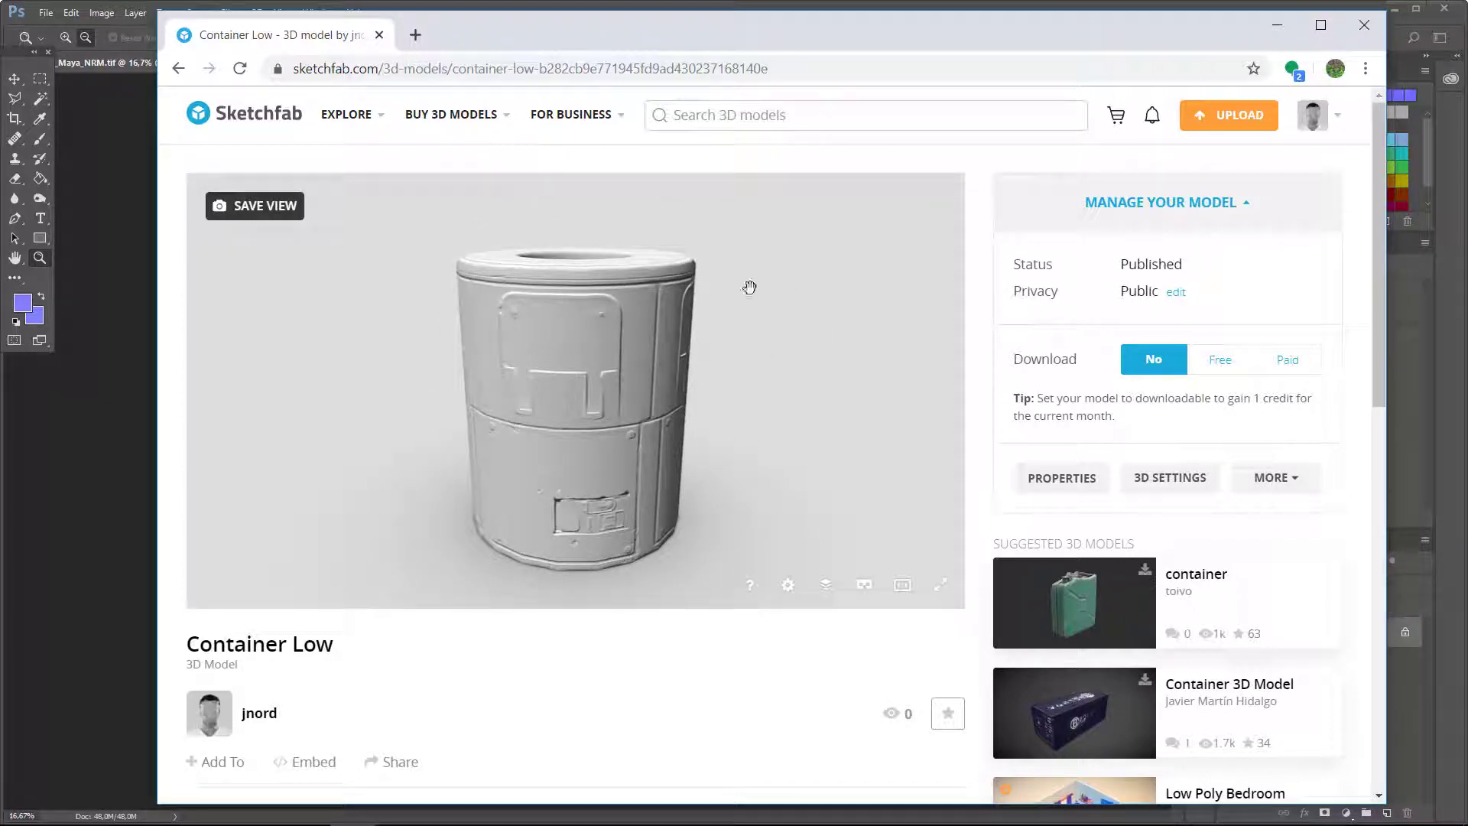
left_click(941, 585)
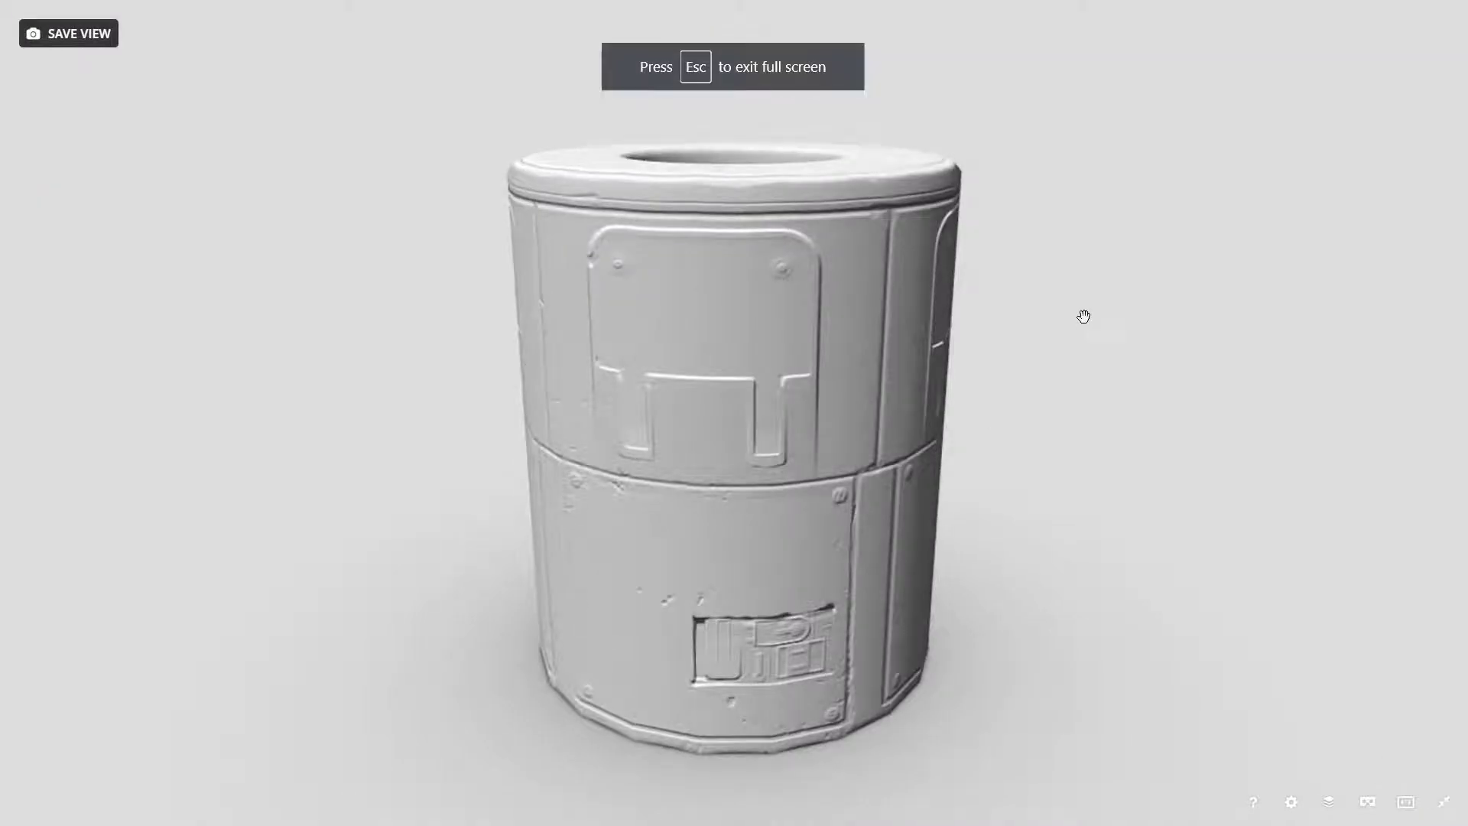
key("3")
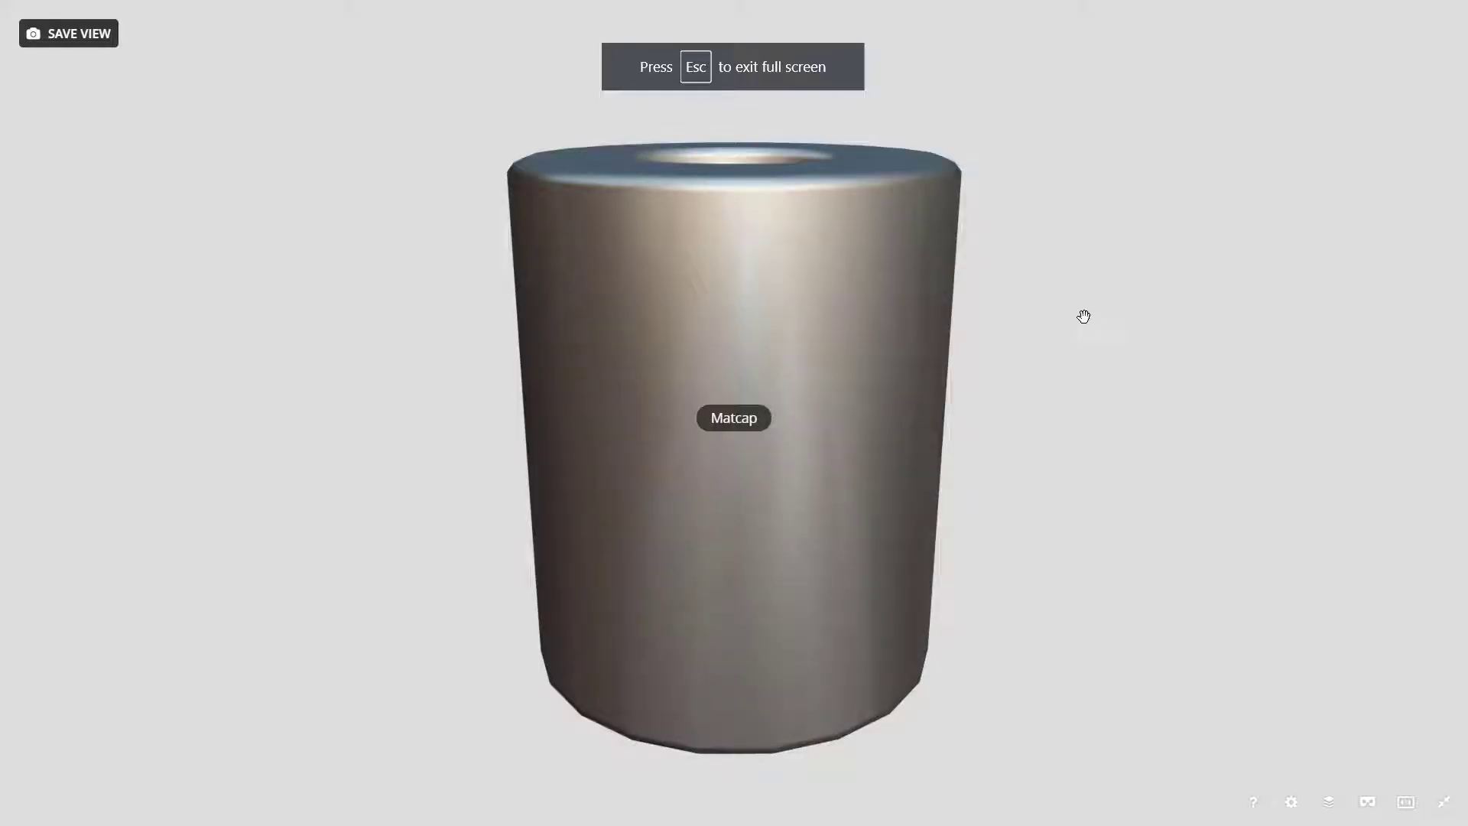
Switch the viewer to UV Checker and examine the container's UV layout on its top, sides, inner opening and underside
key("4")
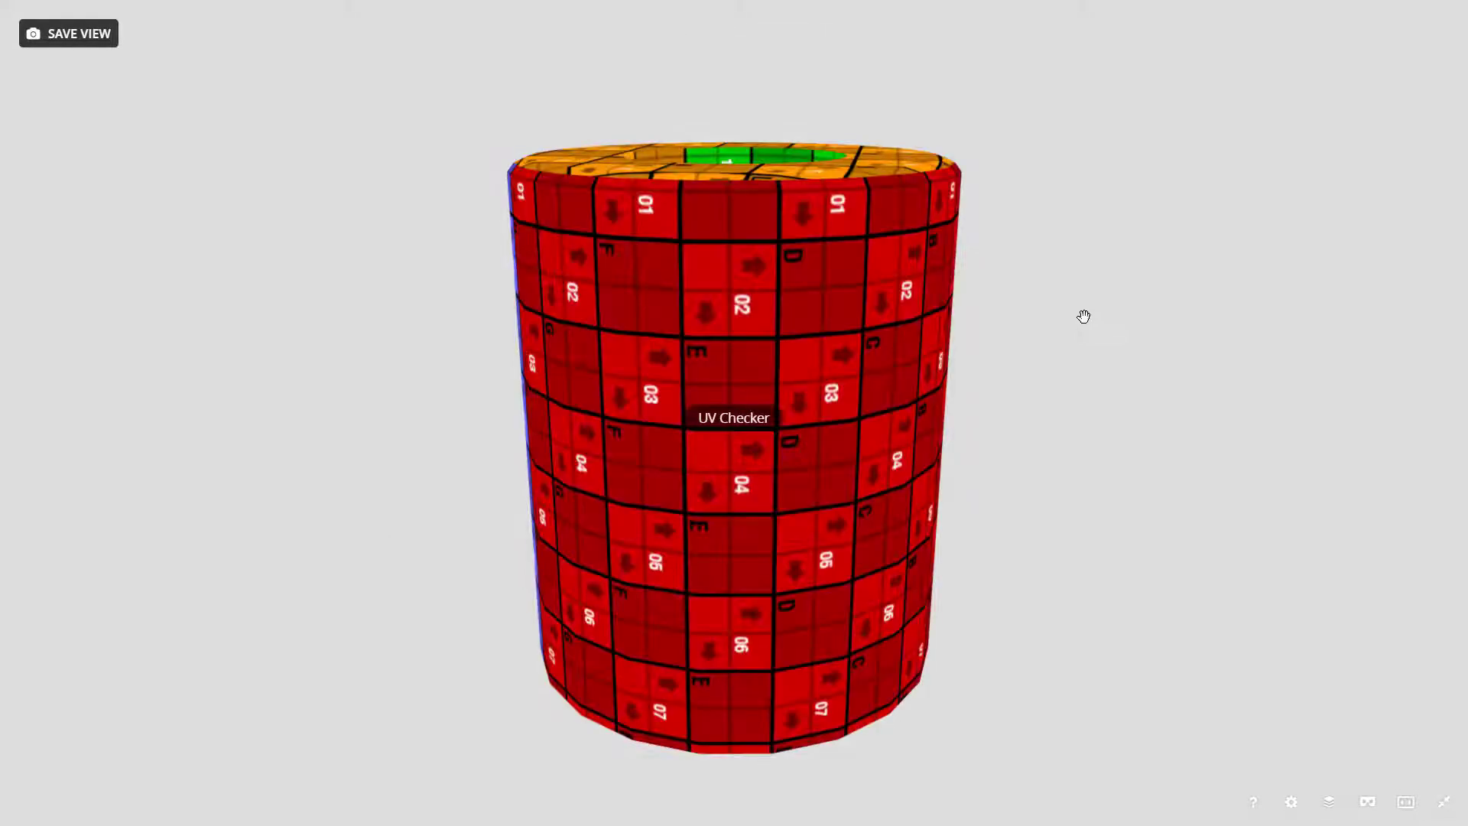
left_click_drag(1052, 288, 1058, 350)
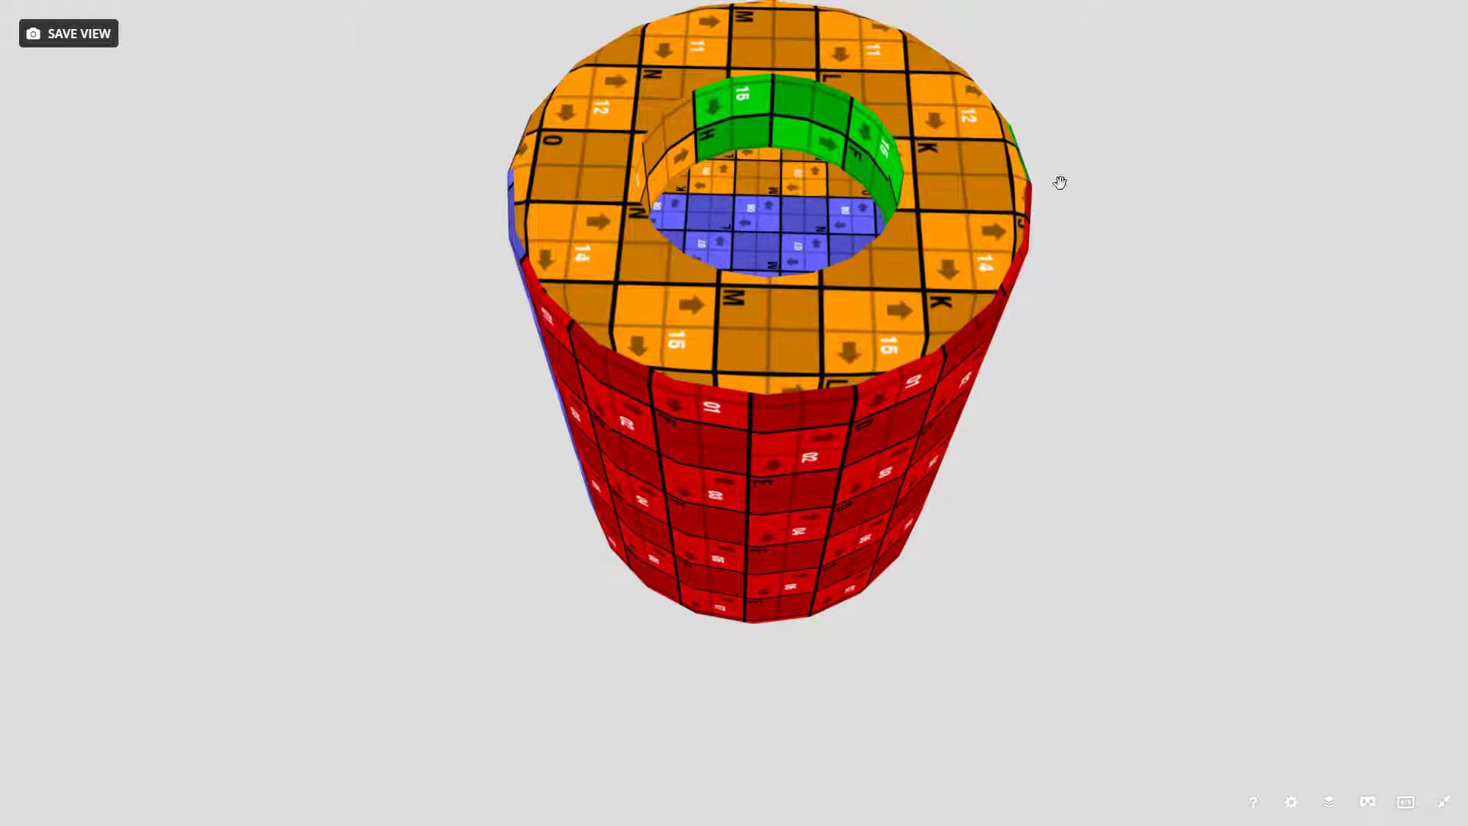
left_click_drag(1091, 313, 1095, 221)
right_click_drag(1091, 316, 1062, 252)
left_click_drag(1062, 252, 1055, 300)
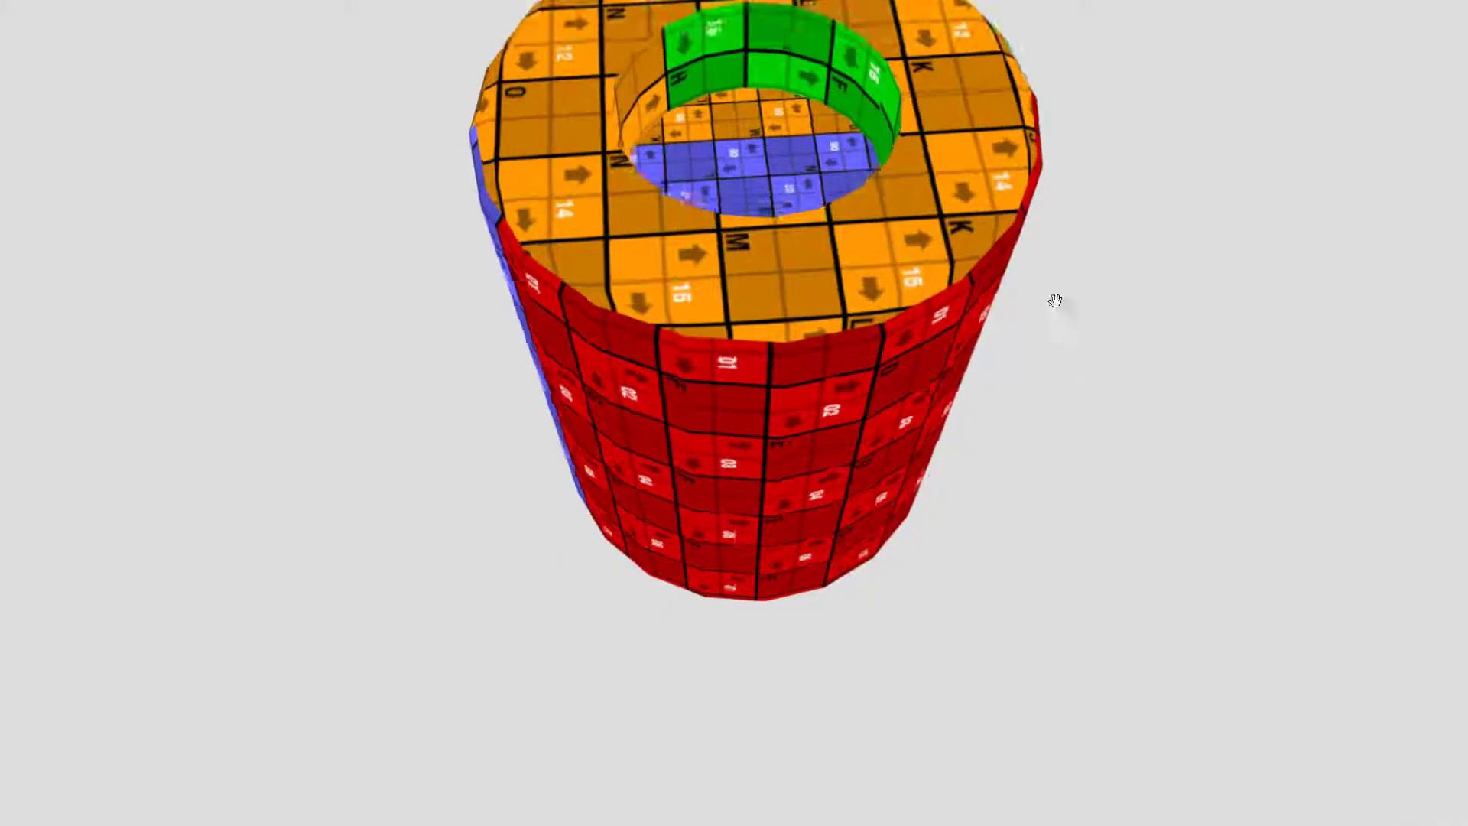
scroll(1058, 339, "up", 5)
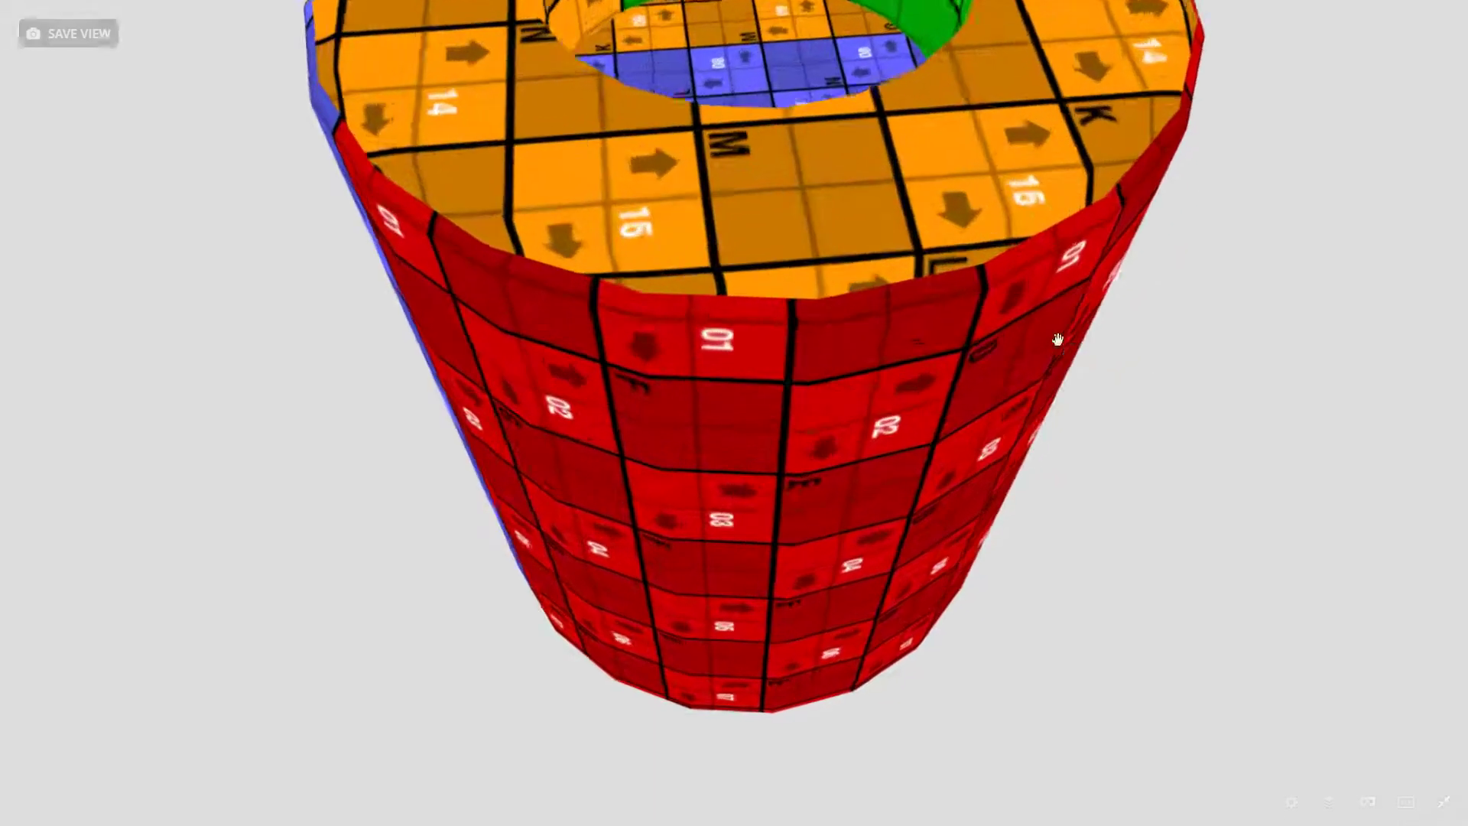
scroll(1057, 339, "down", 6)
left_click_drag(1055, 403, 1017, 288)
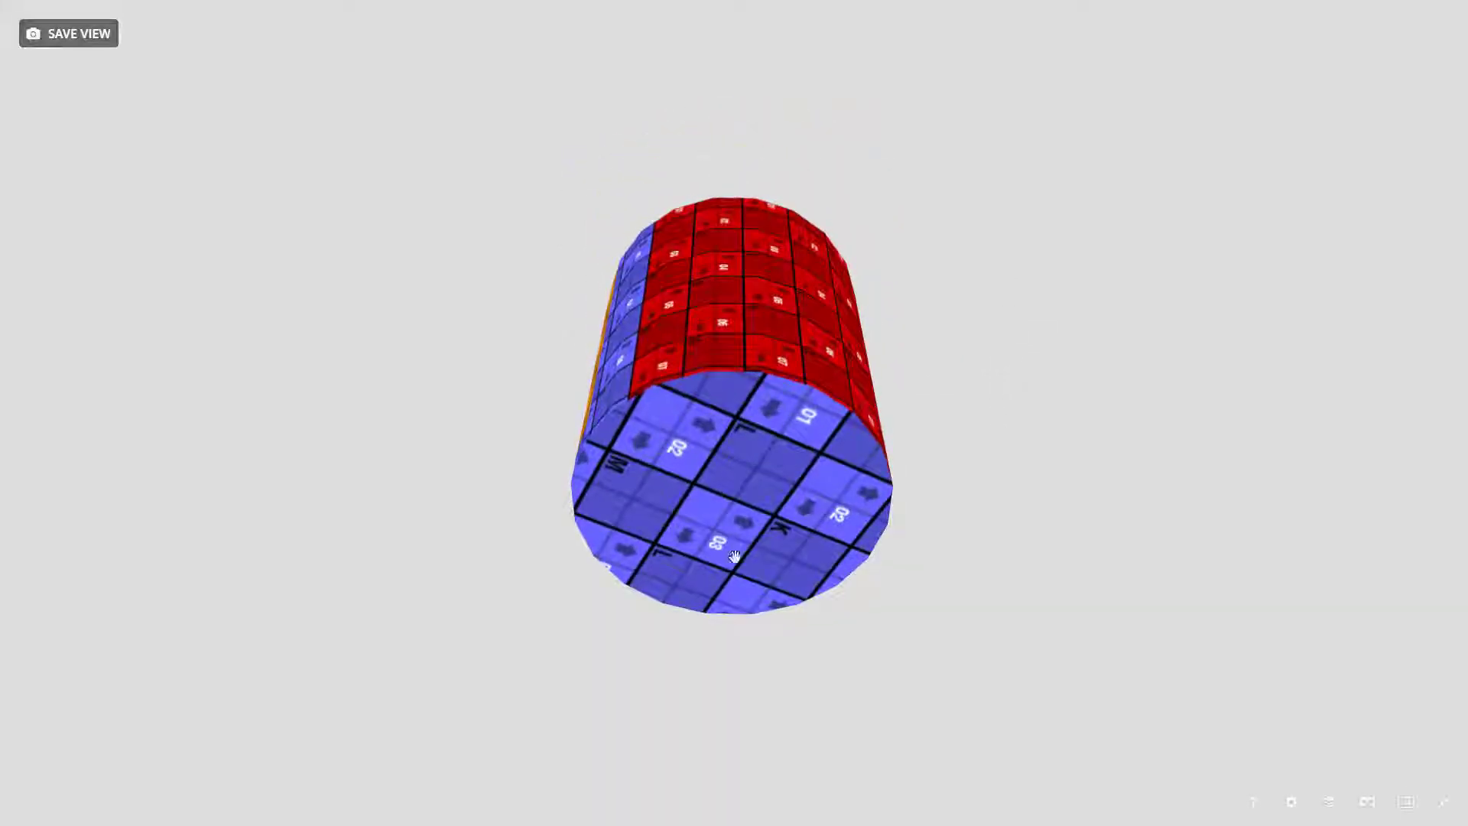
left_click_drag(973, 352, 967, 291)
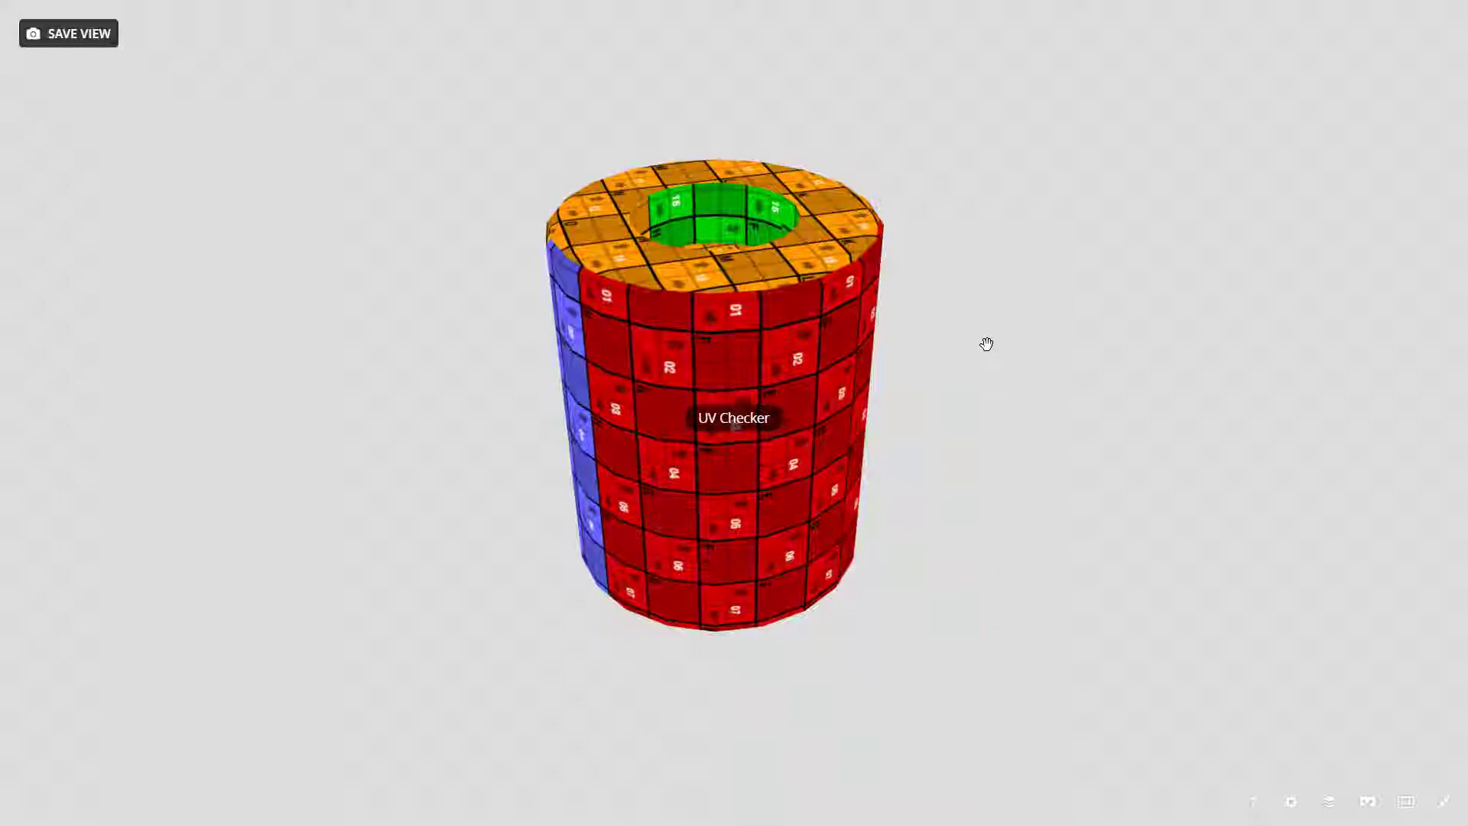
View the container with a wireframe overlay in Matcap mode and return to the Final Render, keeping the wireframe on
key("2")
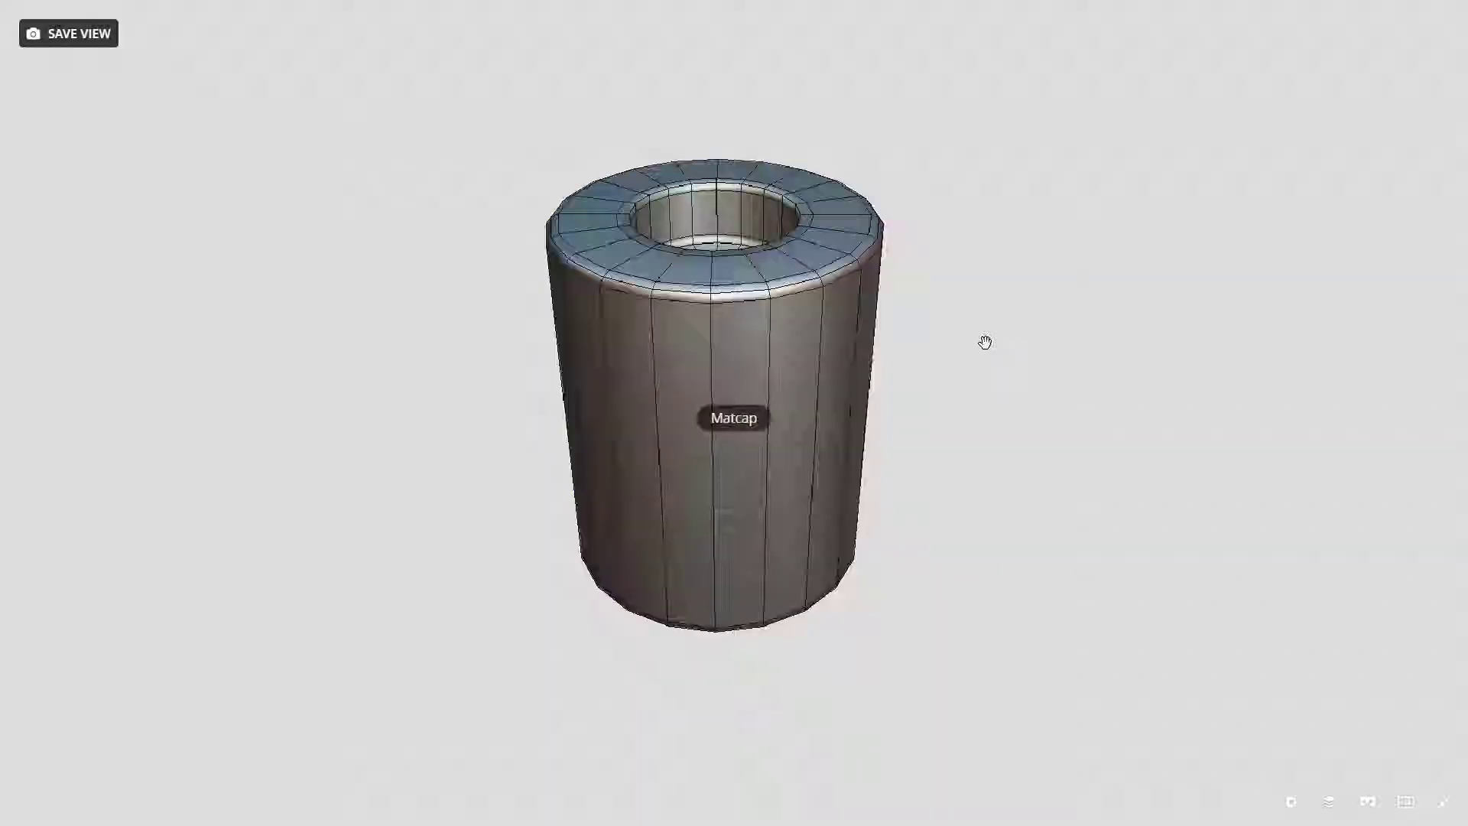
key("1")
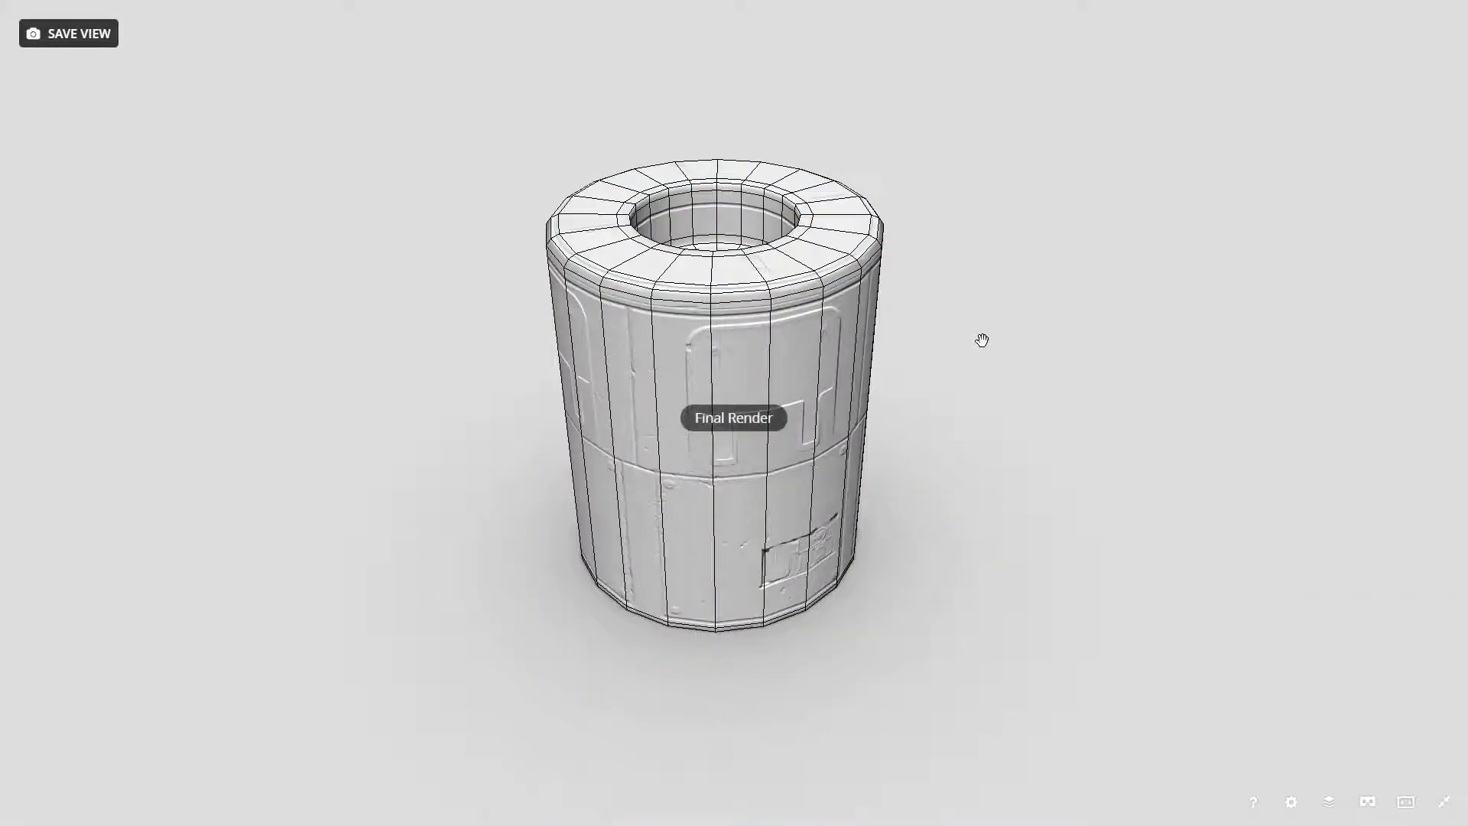